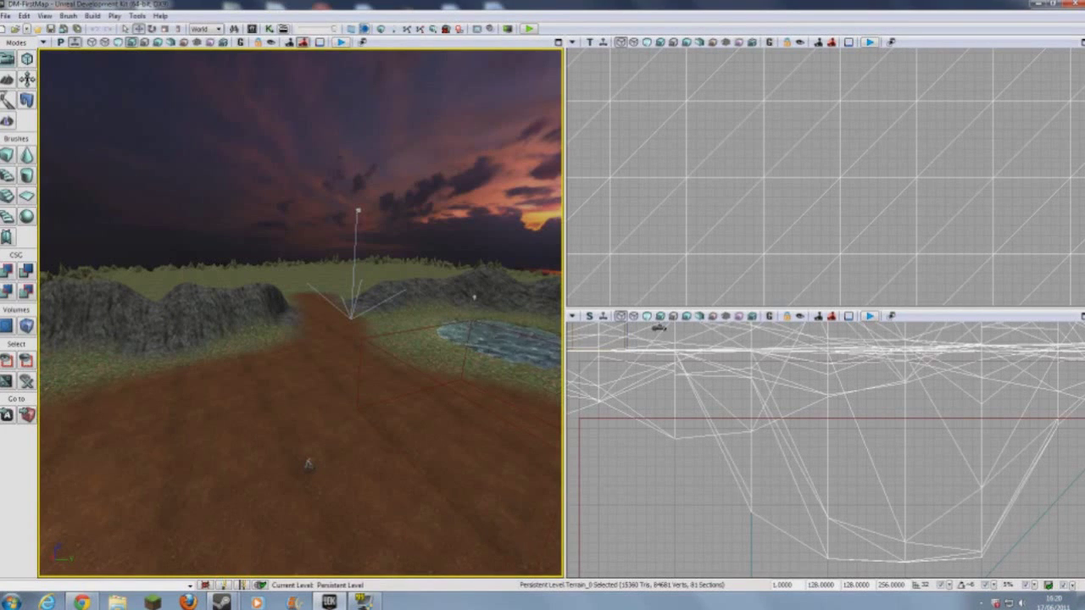
# - Inspect the terrain map from several angles, including the dirt arena, the hut, the pond and the surrounding grassland
pyautogui.moveTo(300, 313); pyautogui.dragTo(229, 292, button='right')
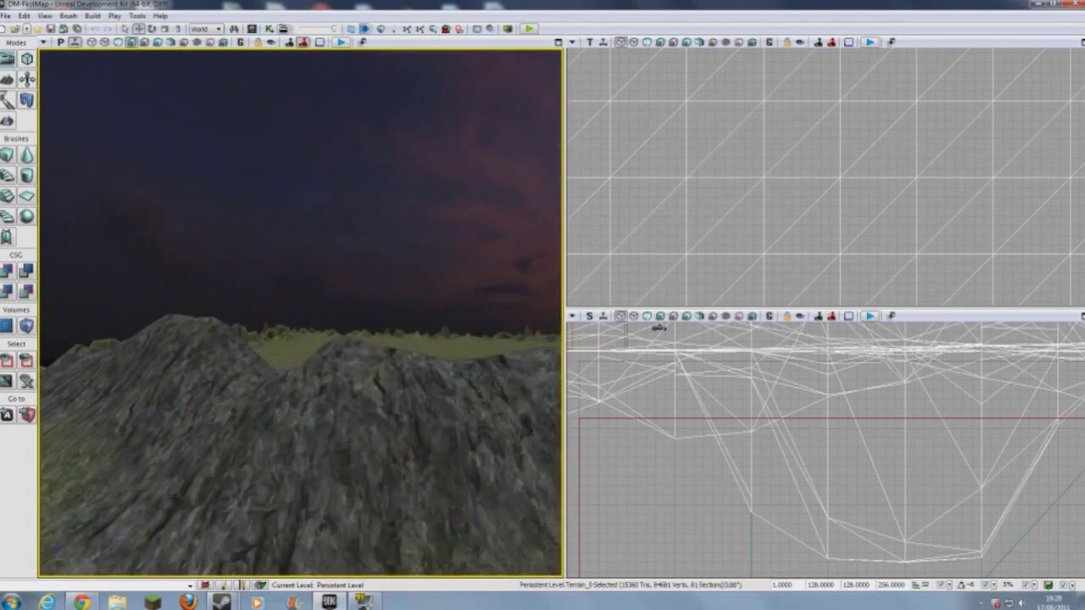
pyautogui.moveTo(301, 313); pyautogui.dragTo(183, 312, button='right')
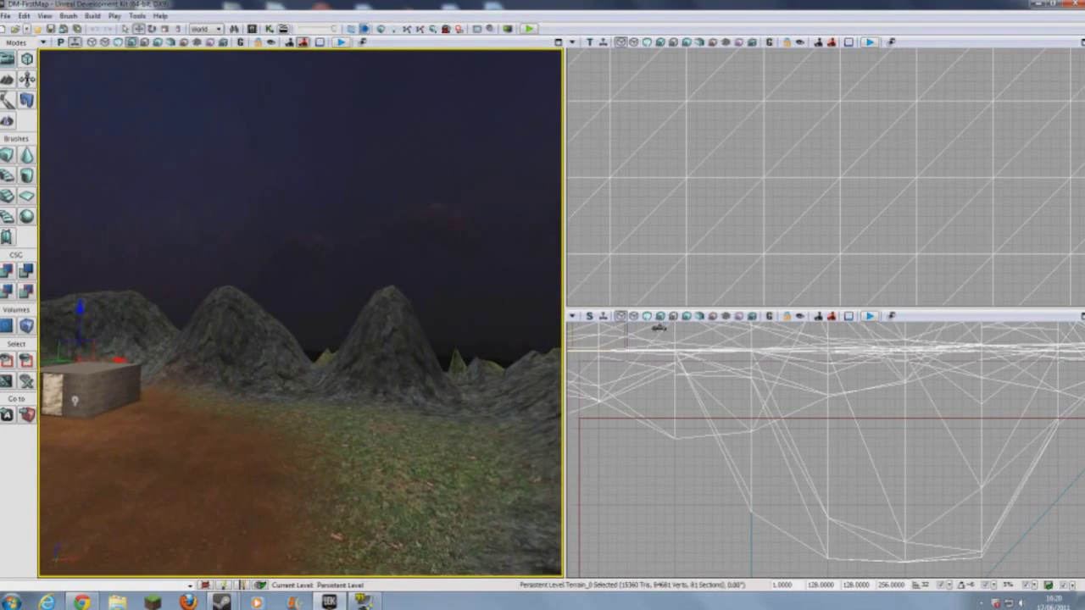
pyautogui.moveTo(203, 445); pyautogui.dragTo(169, 428)
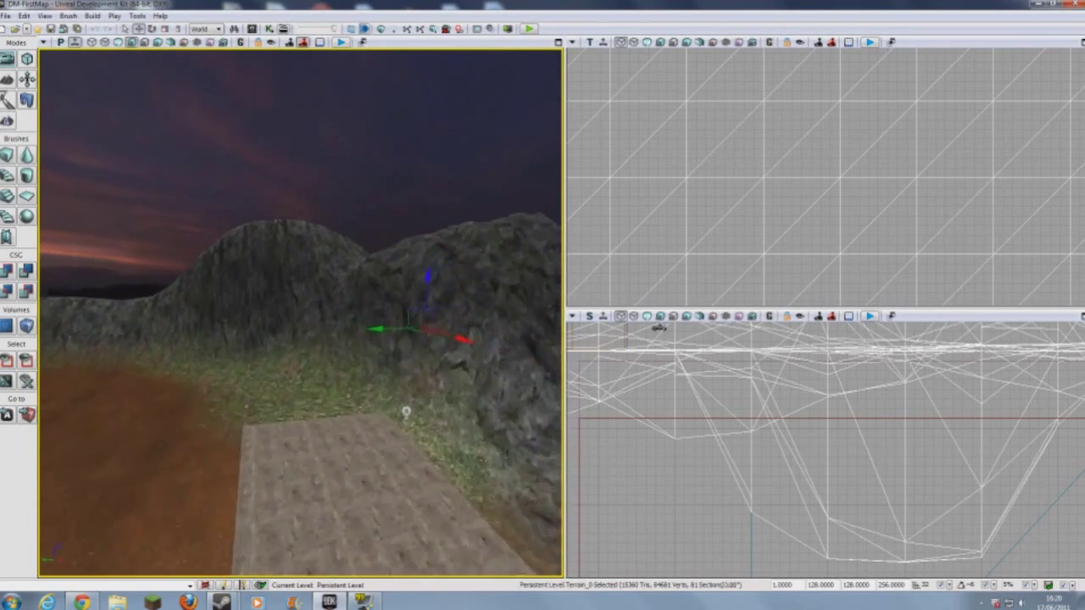
pyautogui.moveTo(300, 314); pyautogui.dragTo(76, 305, button='right')
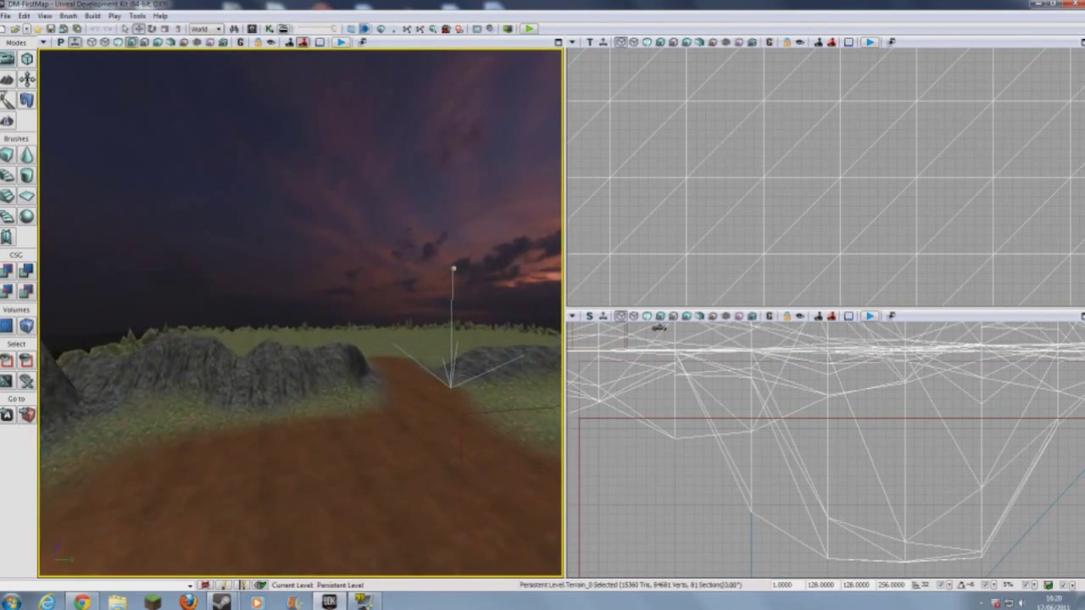
pyautogui.moveTo(452, 561); pyautogui.dragTo(42, 394, button='right')
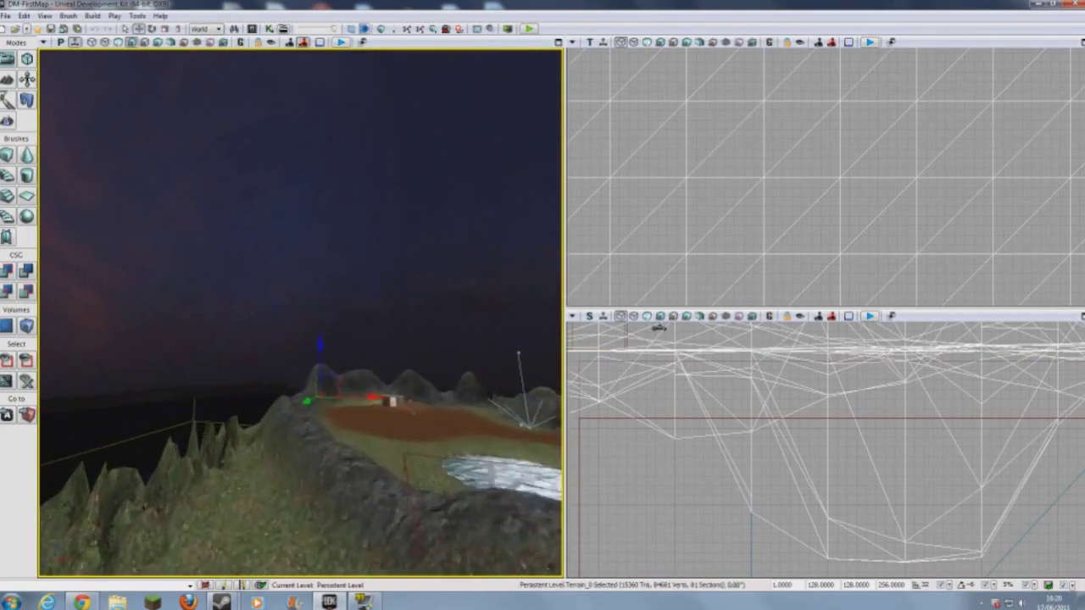
pyautogui.moveTo(152, 391)
pyautogui.mouseDown(button='right')
pyautogui.moveTo(97, 387)
pyautogui.moveTo(161, 376)
pyautogui.mouseUp(button='right')
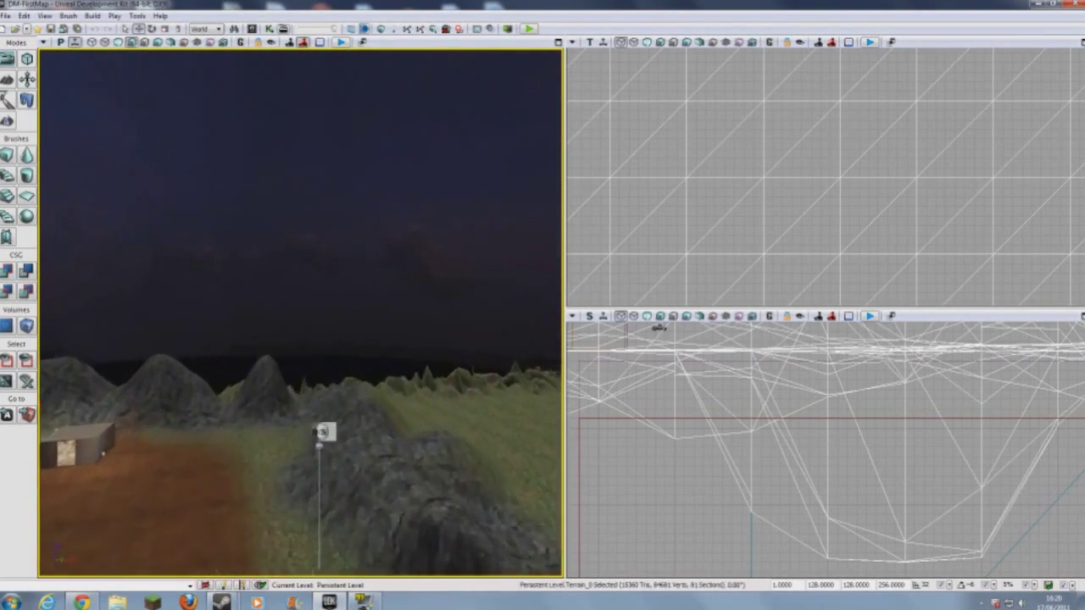
pyautogui.moveTo(161, 376); pyautogui.dragTo(205, 367, button='right')
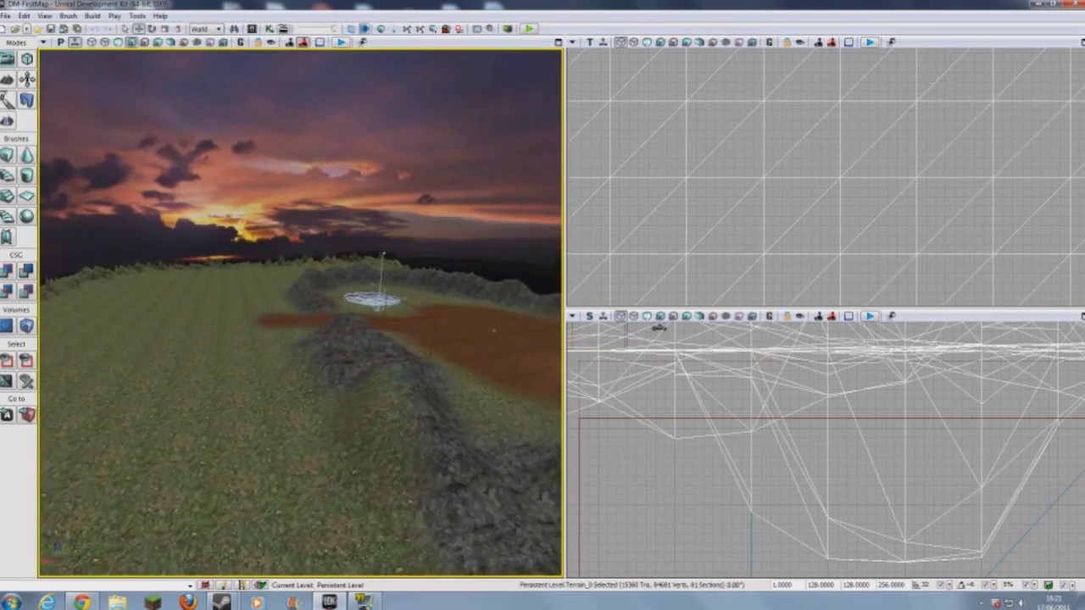
pyautogui.moveTo(205, 366); pyautogui.dragTo(155, 354, button='right')
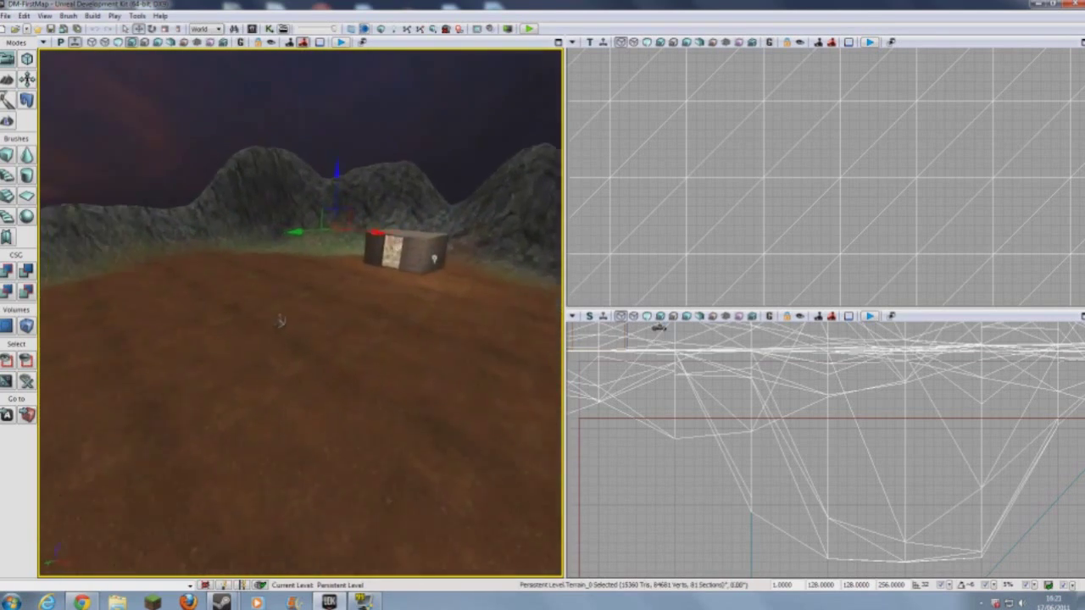
# - Add a PlayerStart actor on the grass outside the rocky hills, near the jagged terrain edge
pyautogui.moveTo(280, 321); pyautogui.dragTo(389, 338, button='right')
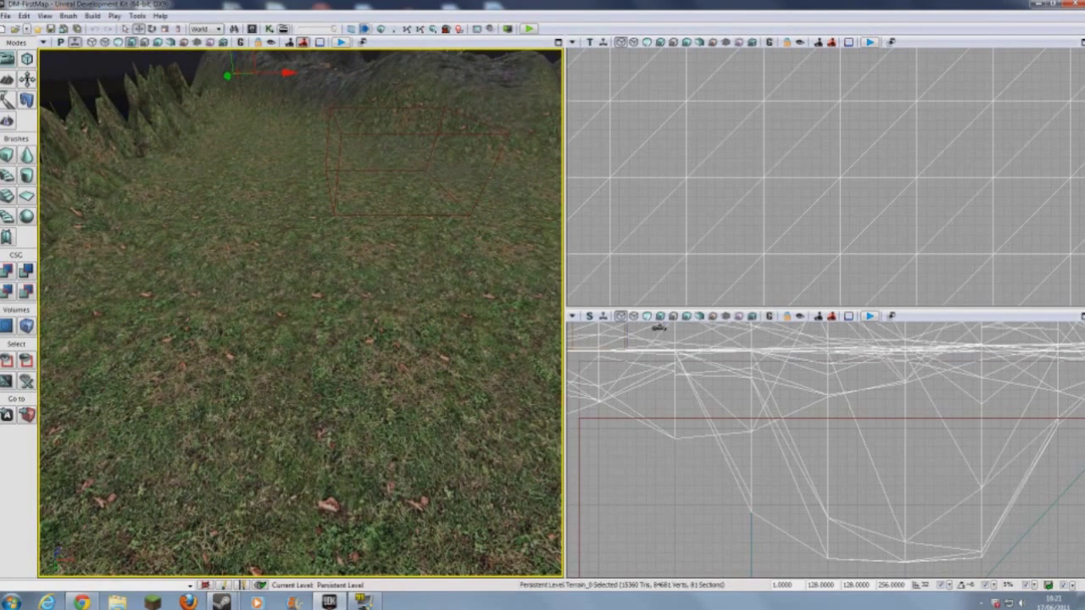
pyautogui.rightClick(270, 379)
pyautogui.moveTo(312, 286)
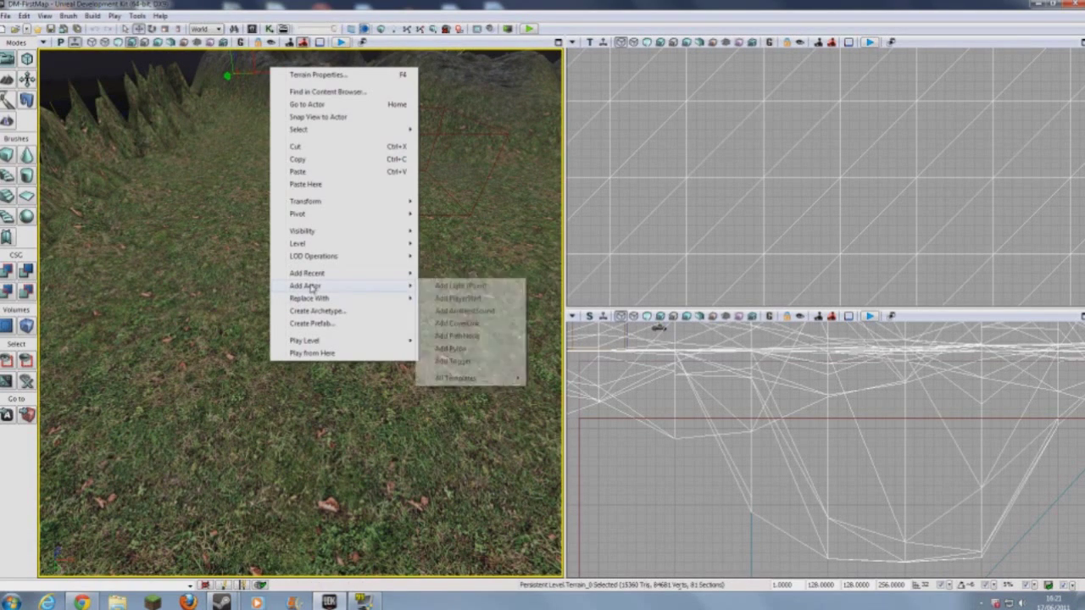
pyautogui.click(434, 299)
# - Add a second PlayerStart actor at another spot on the grassland, near the spiky border of the map
pyautogui.moveTo(434, 299); pyautogui.dragTo(536, 246, button='right')
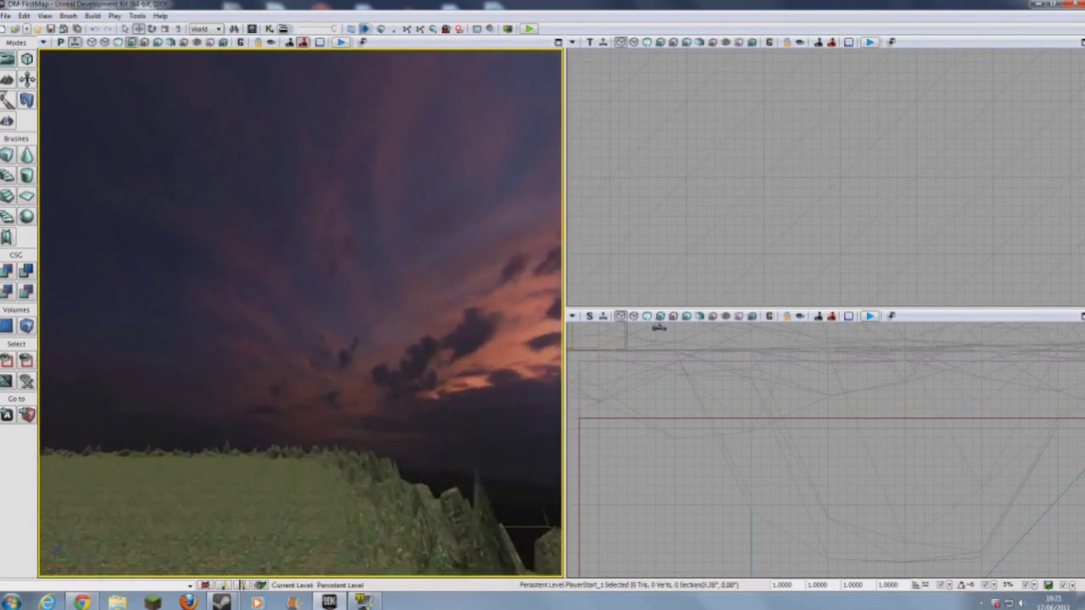
pyautogui.moveTo(435, 242); pyautogui.dragTo(427, 279, button='right')
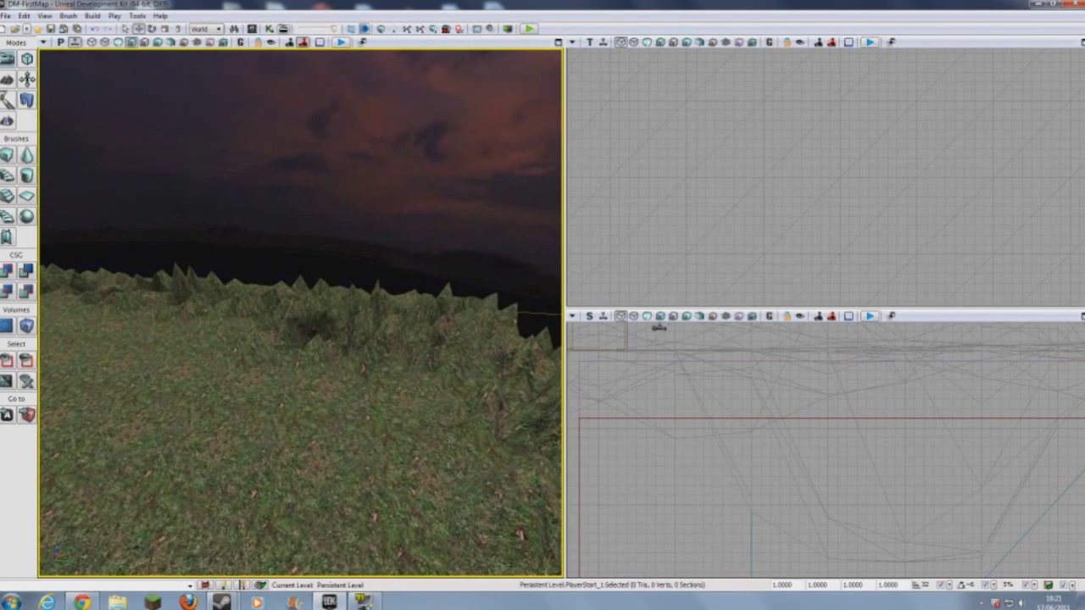
pyautogui.rightClick(319, 129)
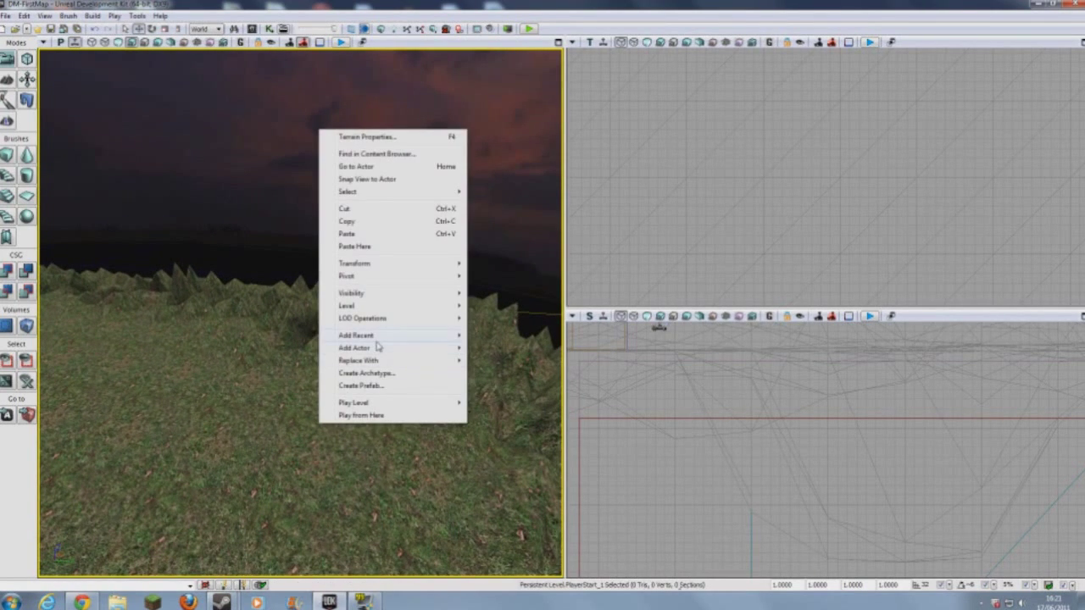
pyautogui.moveTo(459, 350)
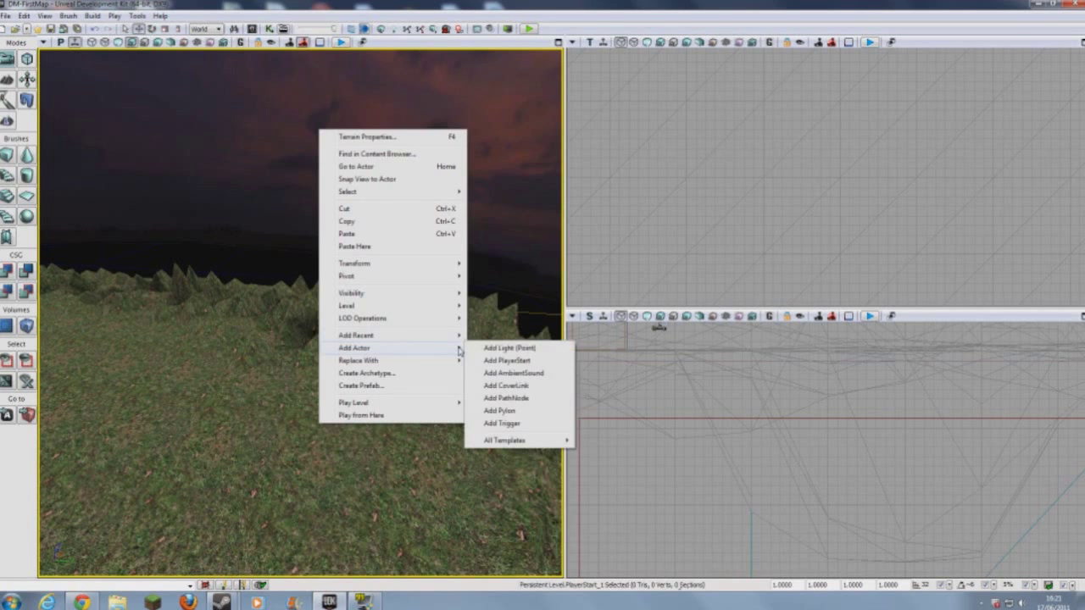
pyautogui.click(500, 361)
# - Add a third PlayerStart actor on the grass beside the tall jagged peaks at the map's edge
pyautogui.moveTo(500, 361)
pyautogui.mouseDown(button='right')
pyautogui.moveTo(436, 329)
pyautogui.moveTo(485, 331)
pyautogui.moveTo(489, 375)
pyautogui.mouseUp(button='right')
pyautogui.rightClick(323, 307)
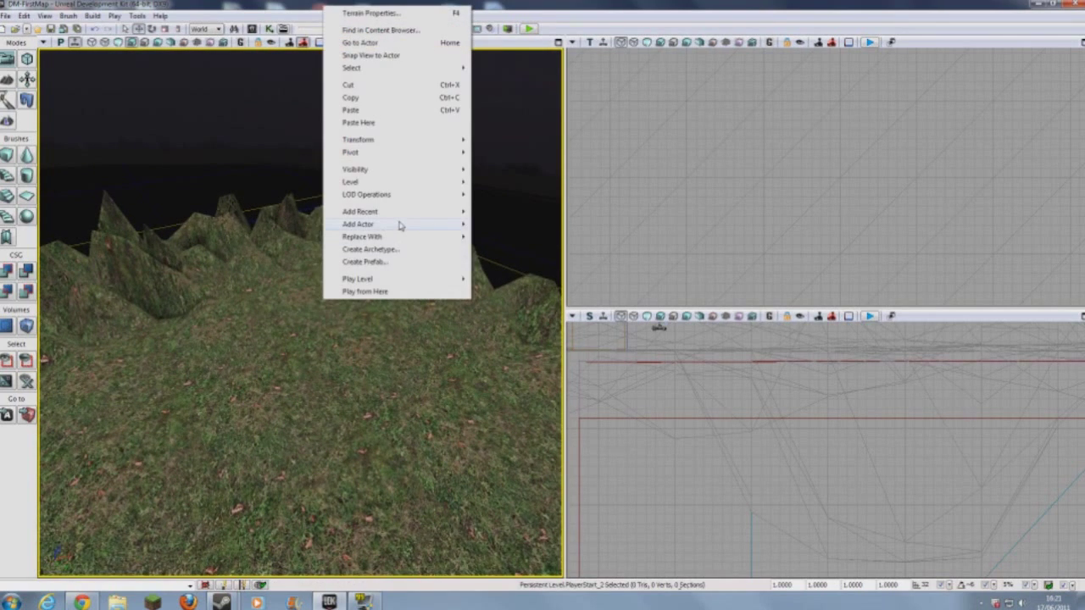
pyautogui.moveTo(401, 226)
pyautogui.click(512, 237)
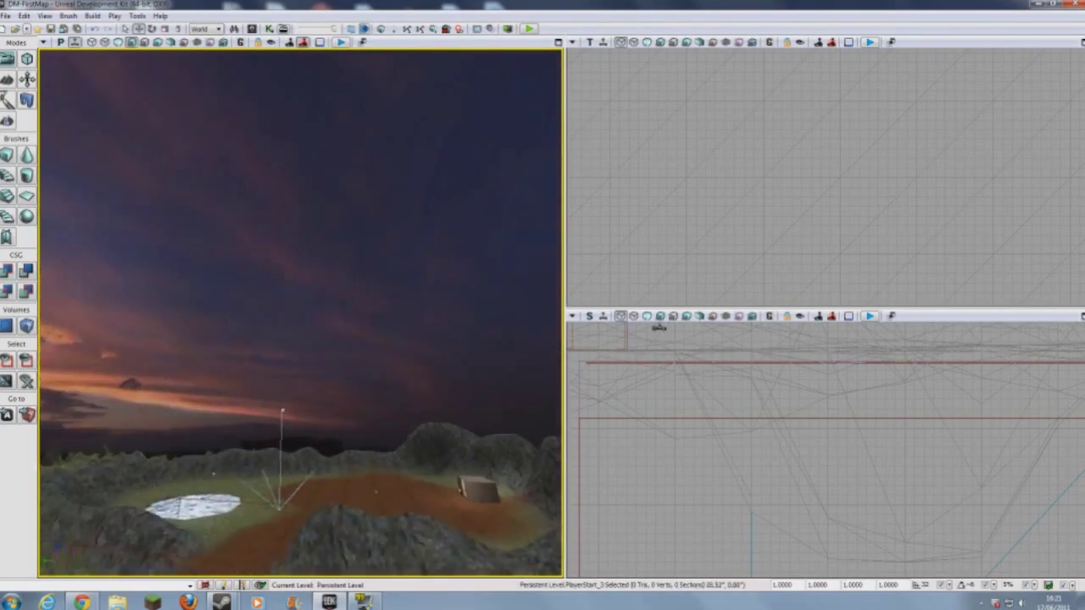
# - Add a PathNode actor on the open grass field, far out from the hills around the arena
pyautogui.moveTo(301, 312); pyautogui.dragTo(241, 363, button='right')
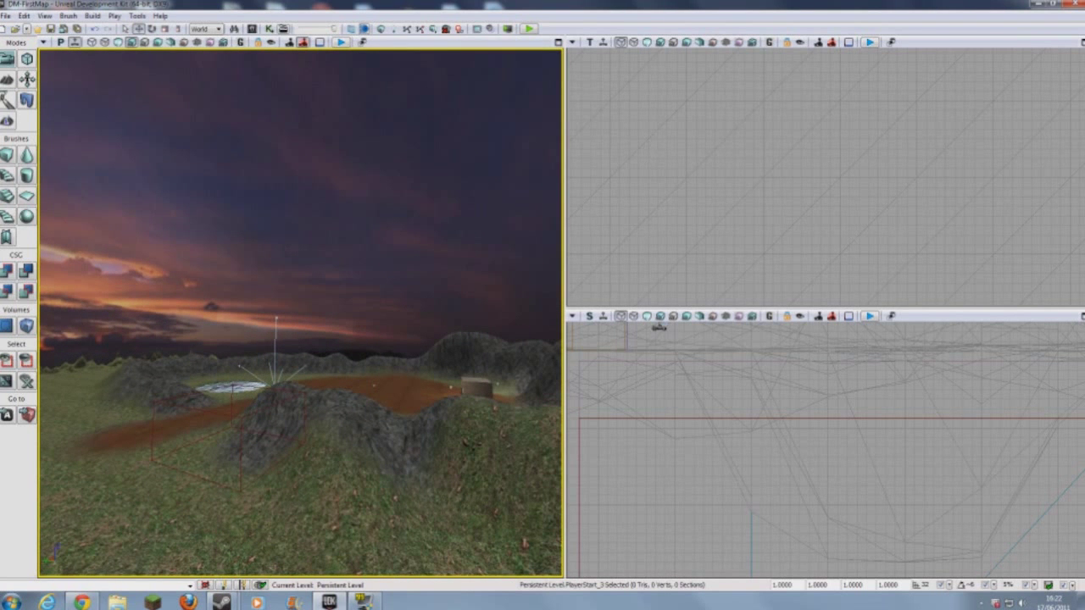
pyautogui.moveTo(301, 314); pyautogui.dragTo(131, 399, button='right')
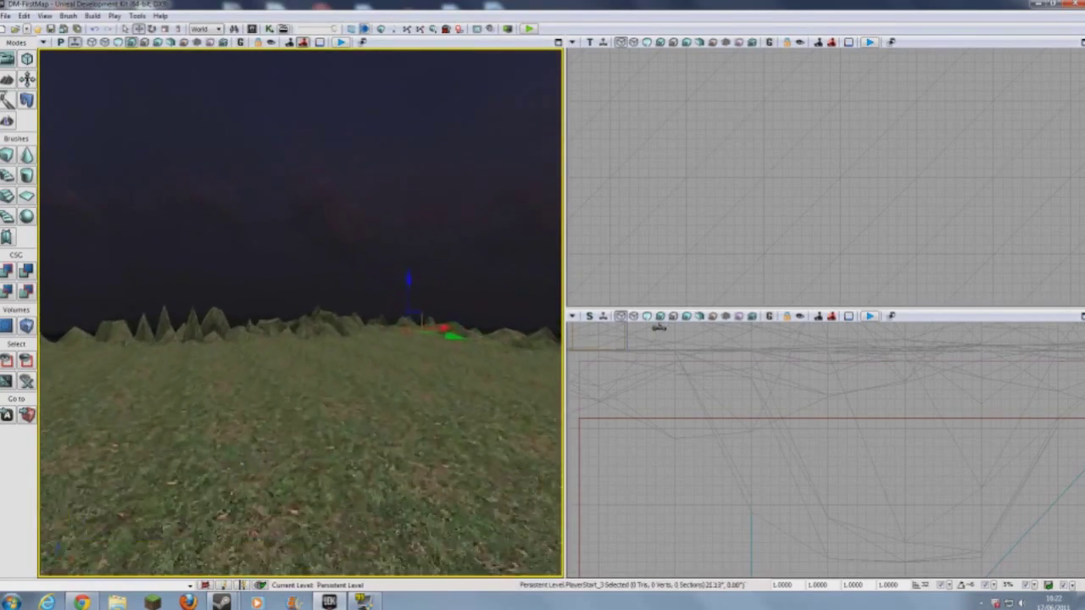
pyautogui.moveTo(301, 314); pyautogui.dragTo(457, 292, button='right')
pyautogui.moveTo(301, 313); pyautogui.dragTo(344, 427, button='right')
pyautogui.press('w')
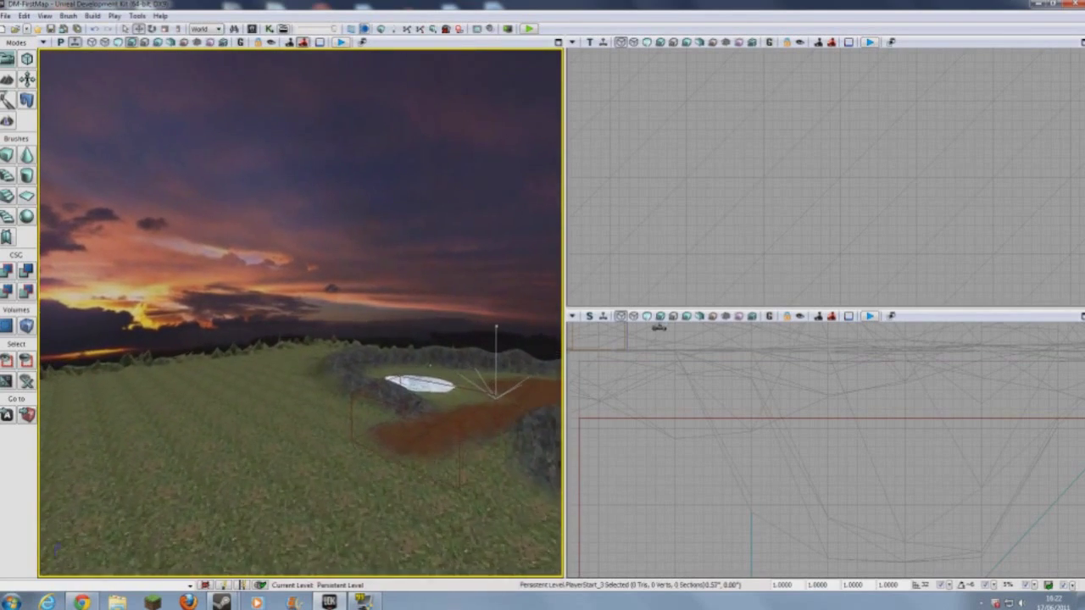
pyautogui.moveTo(301, 314); pyautogui.dragTo(199, 313, button='right')
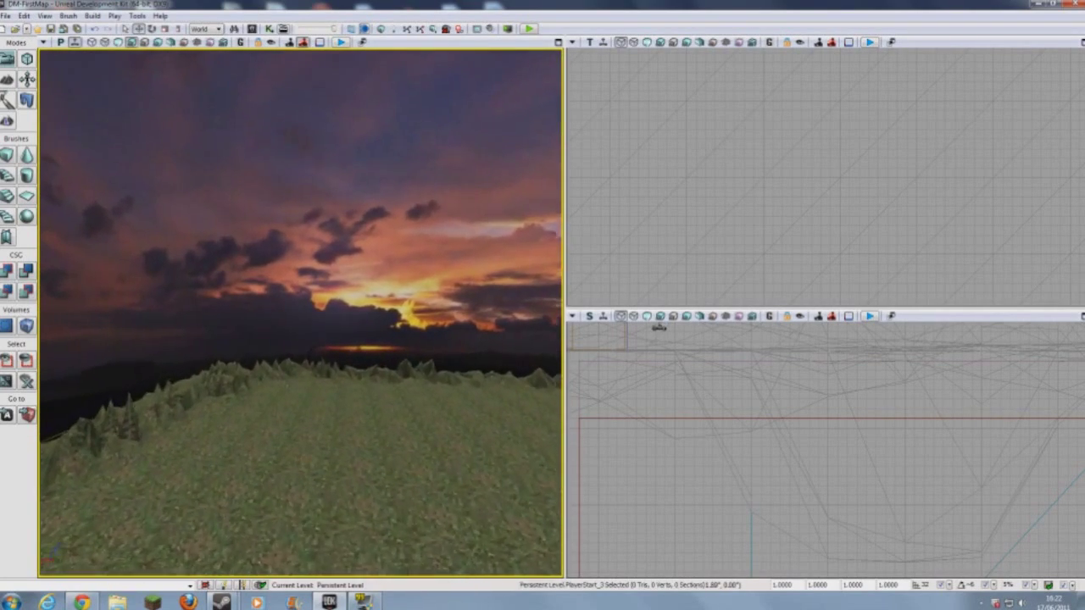
pyautogui.press('w')
pyautogui.moveTo(301, 314); pyautogui.dragTo(298, 253, button='right')
pyautogui.press('s')
pyautogui.press('w')
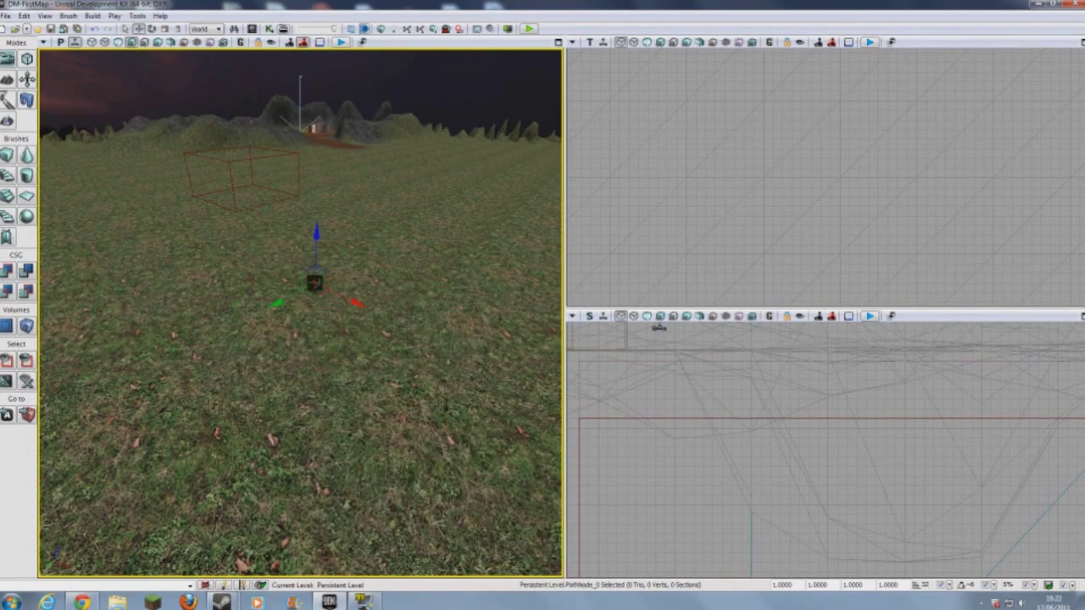
# - Raise the new path node slightly along its vertical axis so that it clears the ground
pyautogui.moveTo(301, 314); pyautogui.dragTo(441, 275, button='right')
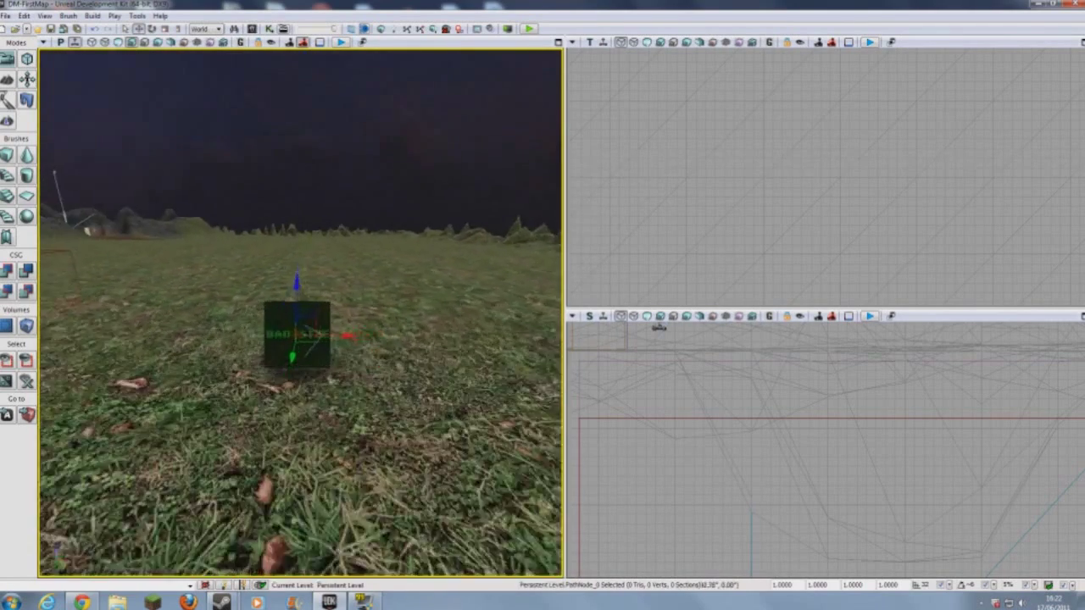
pyautogui.moveTo(295, 297); pyautogui.dragTo(295, 275)
pyautogui.click(296, 307)
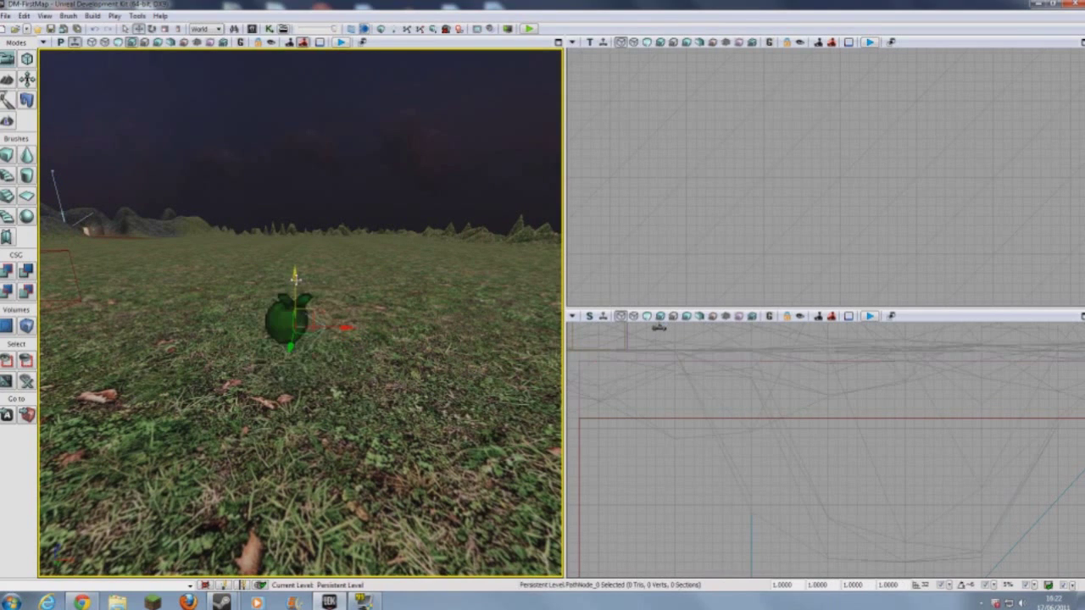
# - Add a second PathNode actor on the grass field, facing the jagged terrain border
pyautogui.moveTo(295, 275); pyautogui.dragTo(335, 379, button='right')
pyautogui.moveTo(133, 281); pyautogui.dragTo(152, 293, button='right')
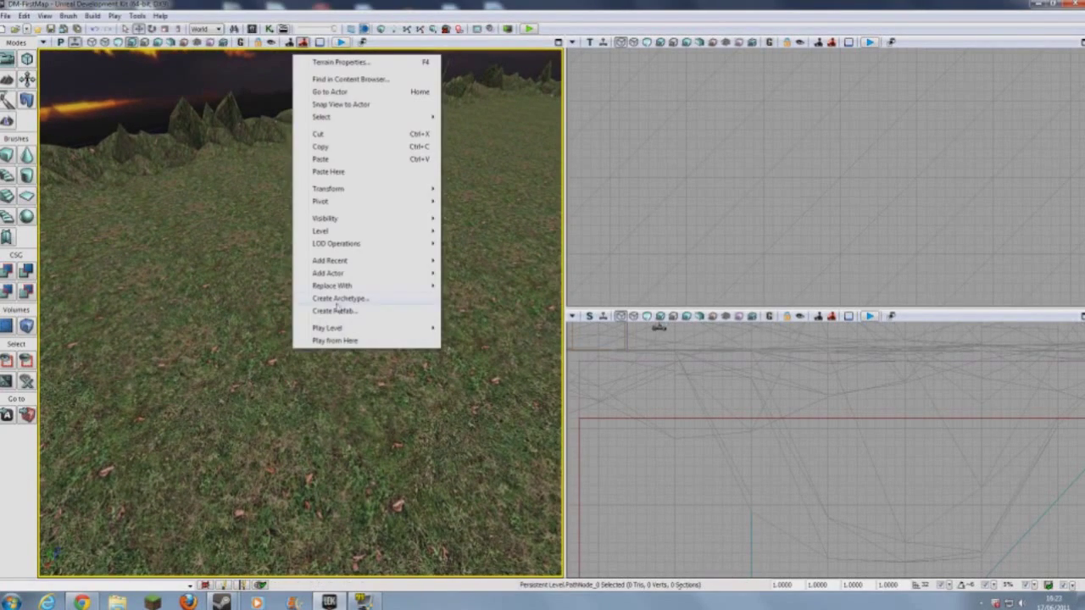
pyautogui.click(476, 323)
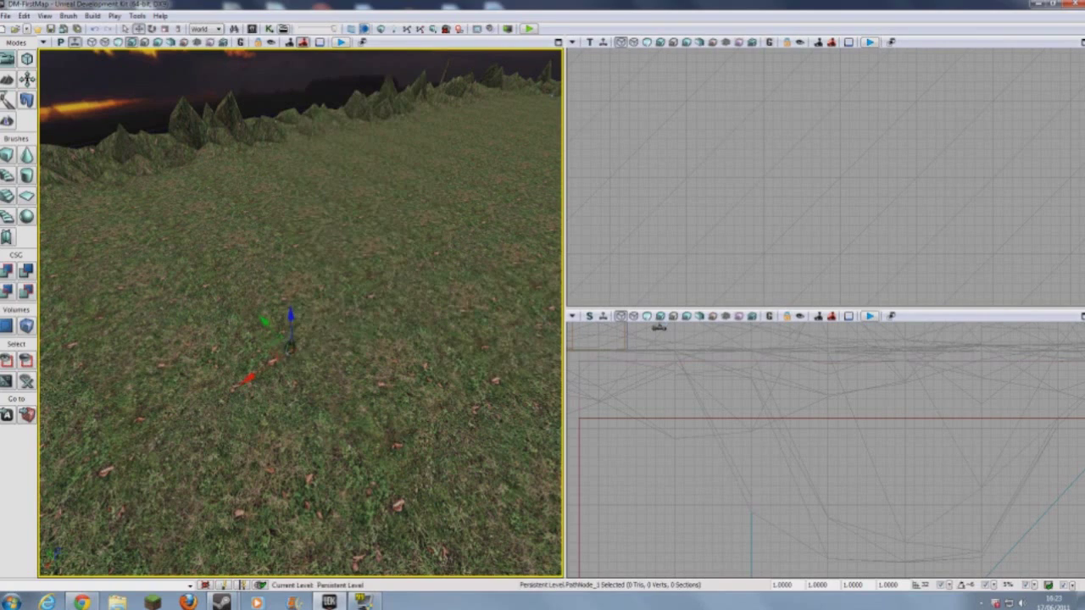
# - Add a third PathNode actor farther along the grass field, on the side facing the sunset
pyautogui.moveTo(458, 323)
pyautogui.mouseDown(button='right')
pyautogui.moveTo(461, 296)
pyautogui.moveTo(473, 295)
pyautogui.moveTo(459, 322)
pyautogui.moveTo(447, 320)
pyautogui.mouseUp(button='right')
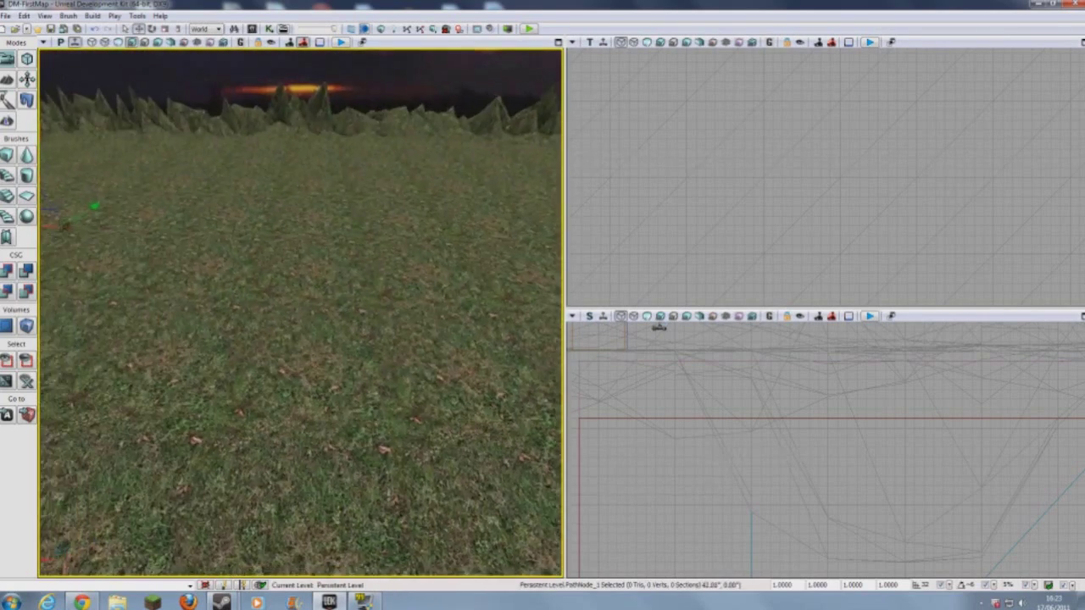
pyautogui.moveTo(344, 314); pyautogui.dragTo(280, 333, button='right')
pyautogui.rightClick(279, 333)
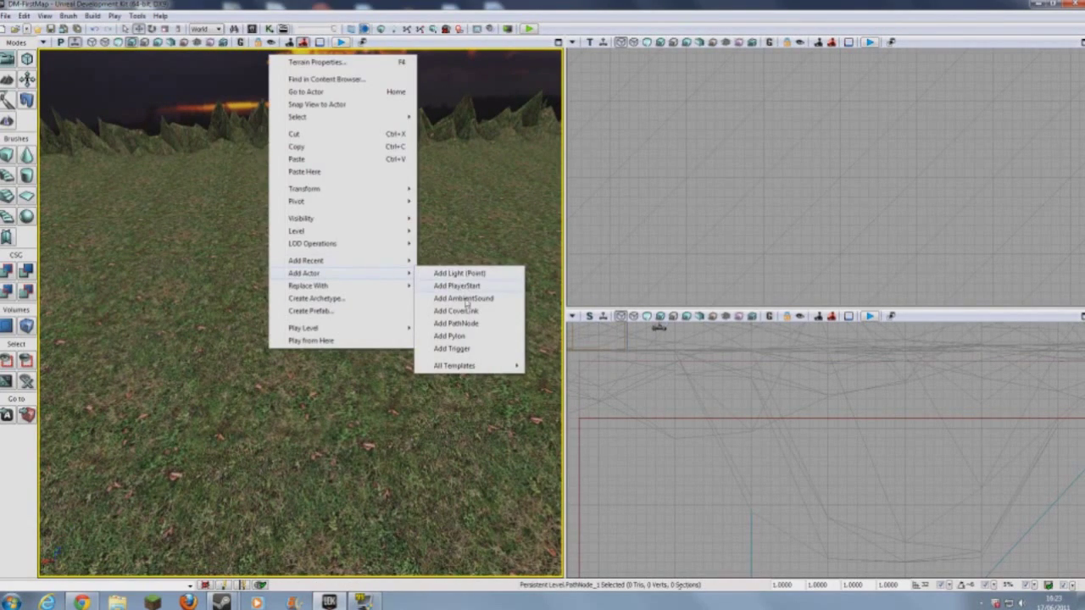
pyautogui.click(457, 322)
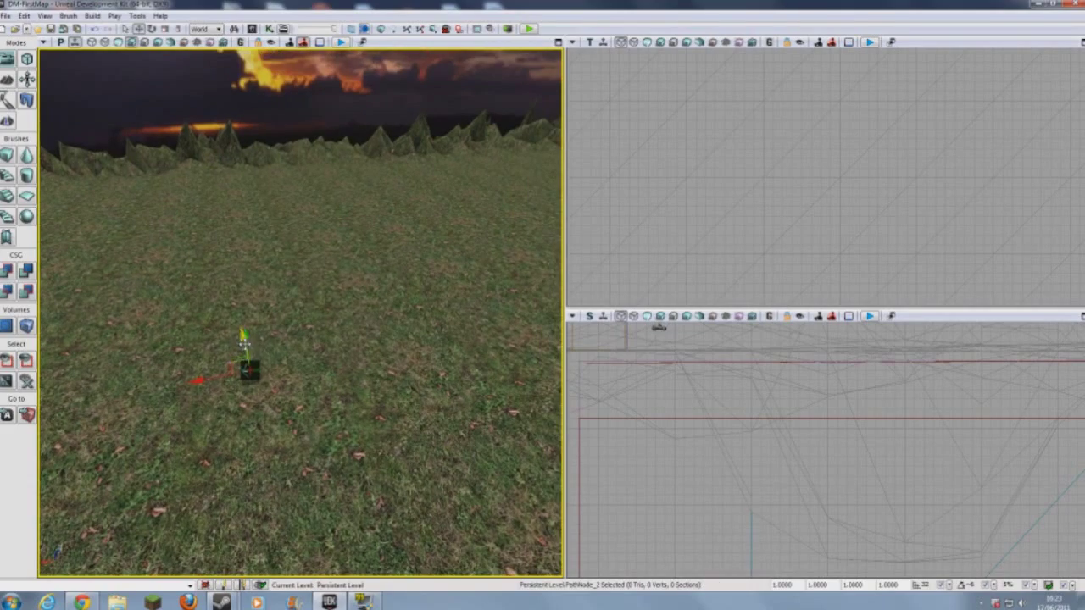
# - Add a fourth PathNode actor on the grass beyond the previous node, toward the terrain border
pyautogui.moveTo(241, 330); pyautogui.dragTo(268, 398, button='right')
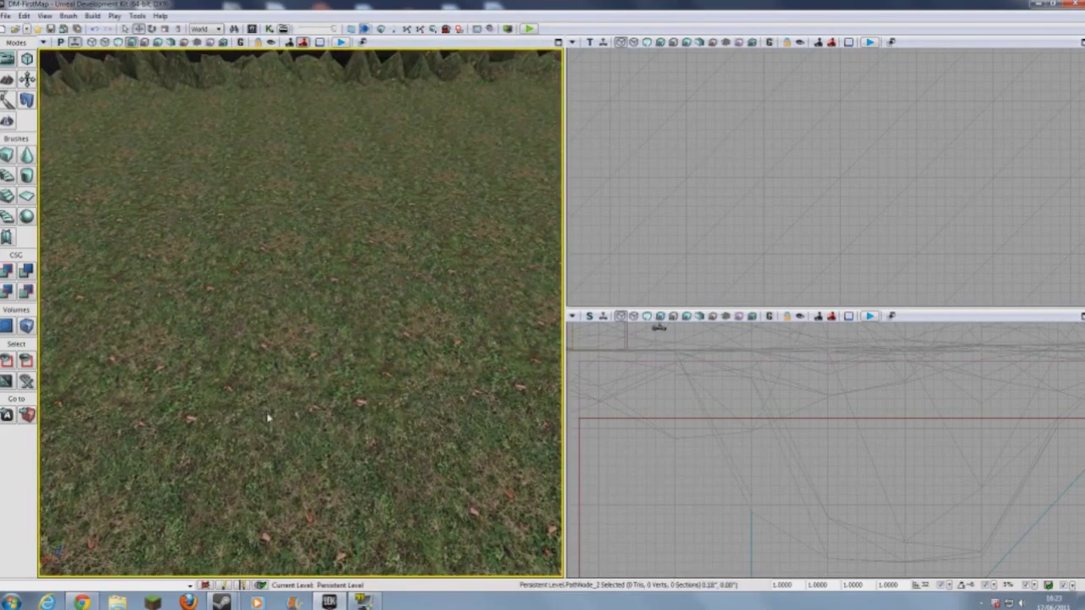
pyautogui.rightClick(268, 400)
pyautogui.moveTo(347, 323)
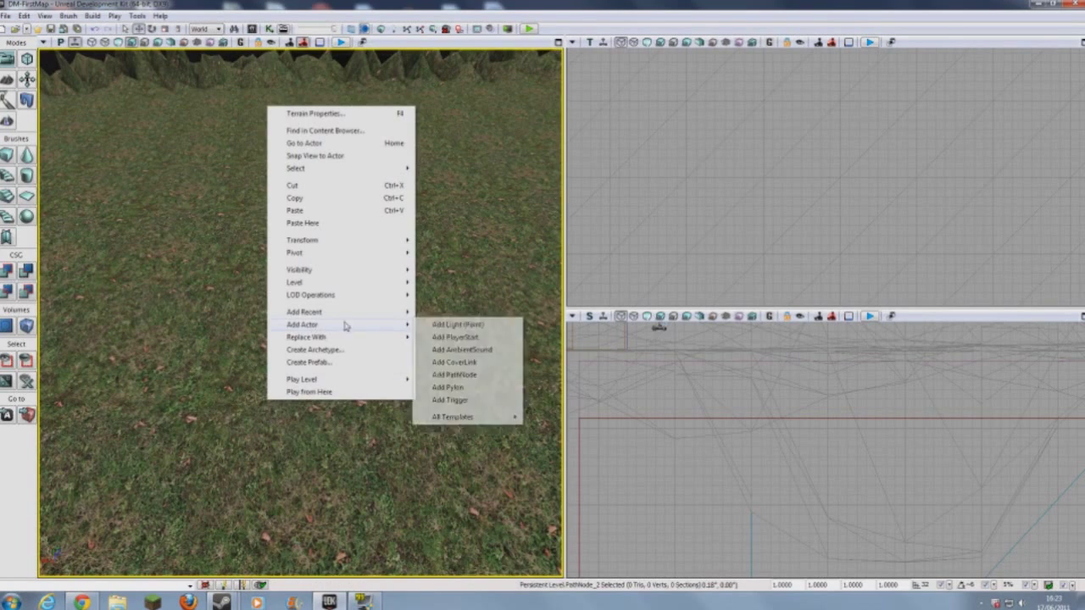
pyautogui.click(455, 375)
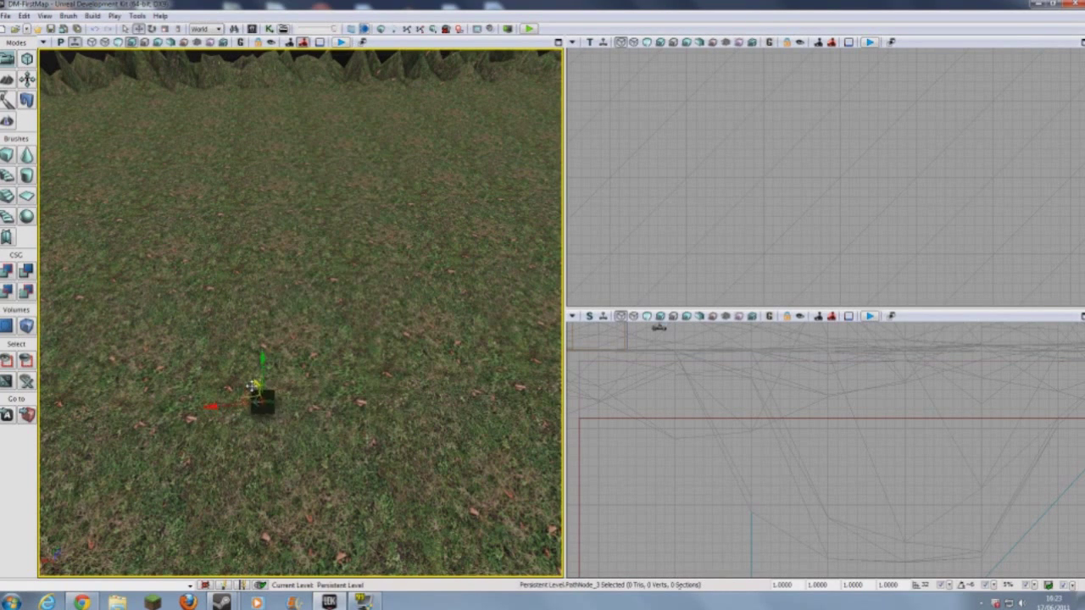
# - Turn on the display of Paths in the perspective viewport while viewing the placed path nodes
pyautogui.moveTo(252, 387); pyautogui.dragTo(312, 284, button='right')
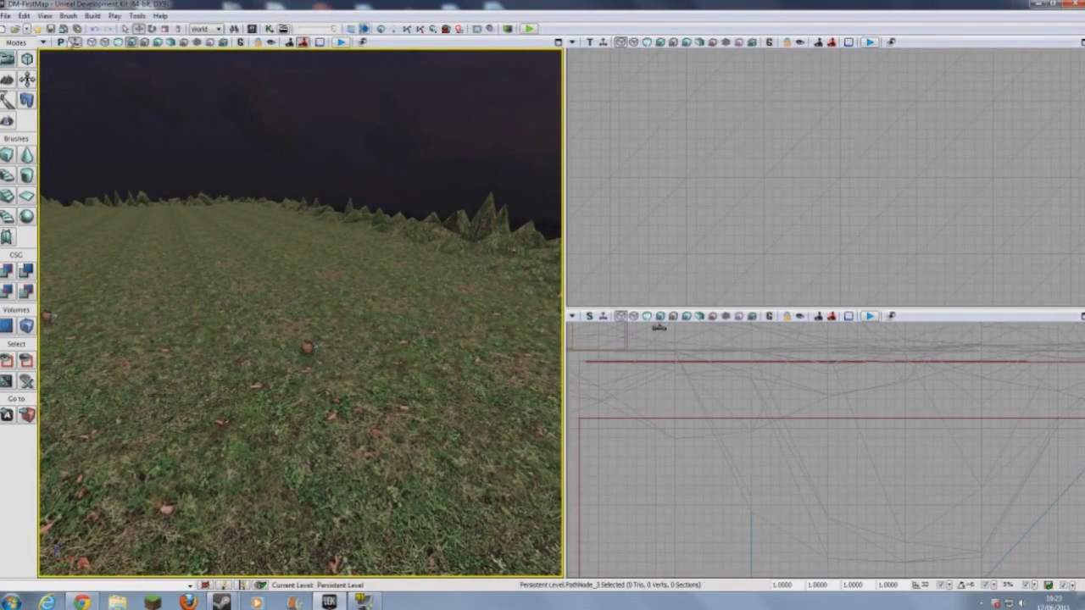
pyautogui.click(44, 43)
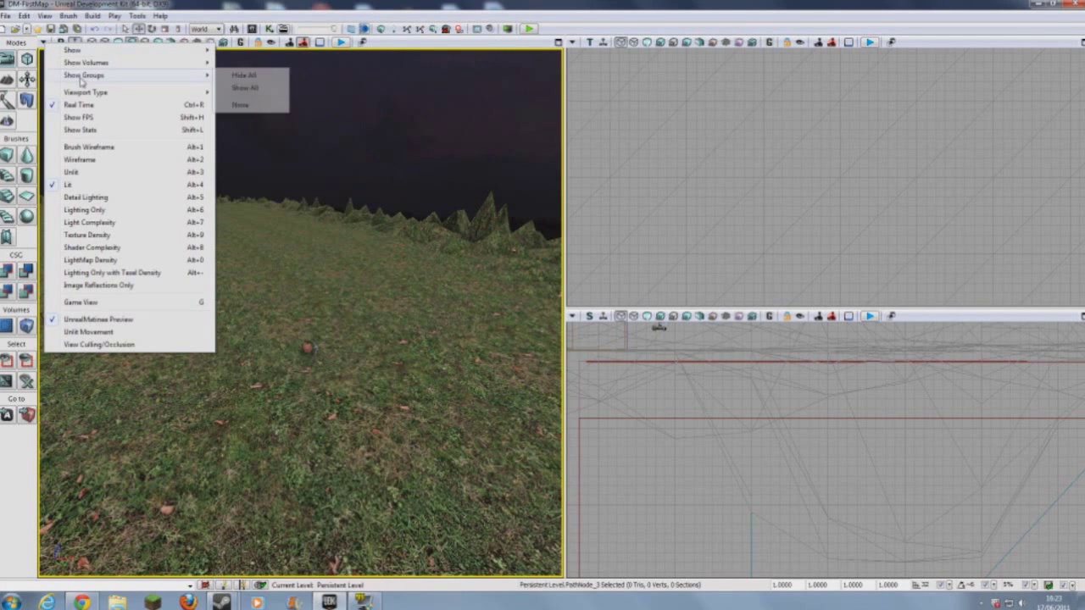
pyautogui.moveTo(93, 52)
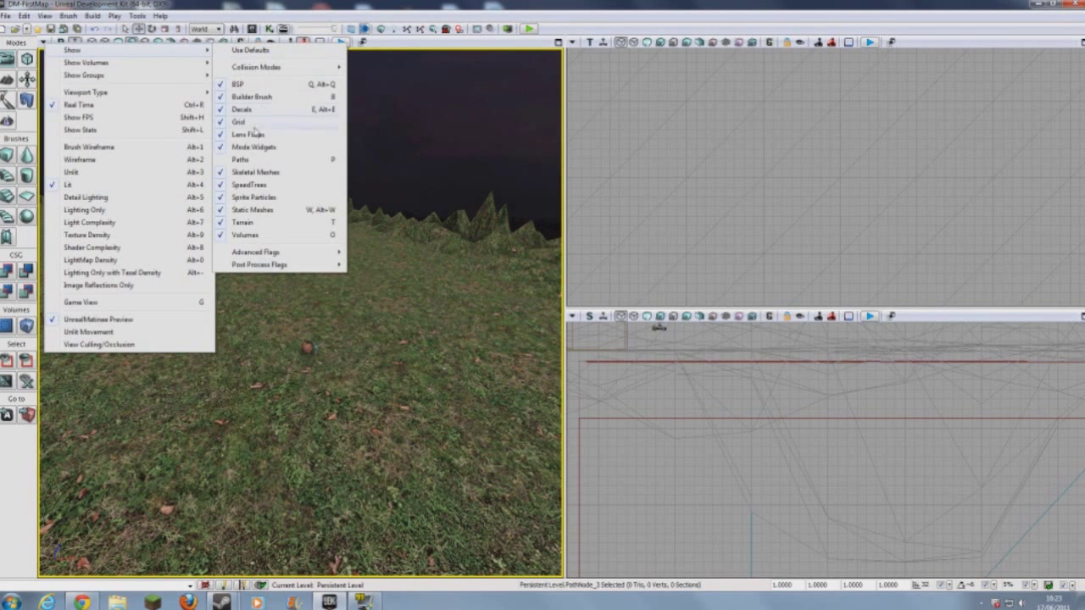
pyautogui.click(241, 161)
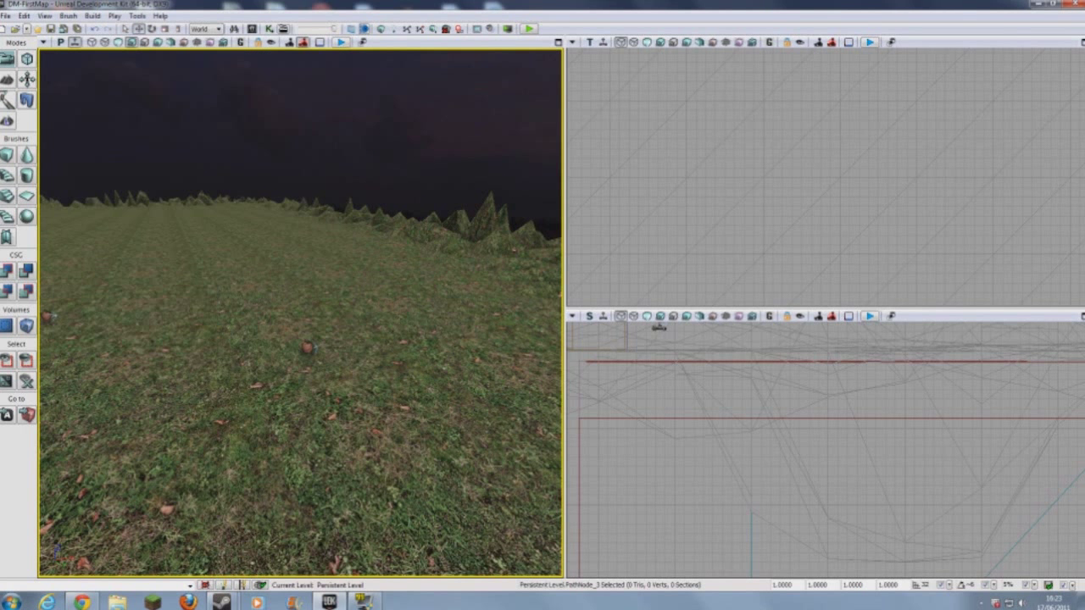
# - Check whether Paths is enabled for the perspective viewport and inspect a PathNode on the grass field for path lines
pyautogui.click(307, 347)
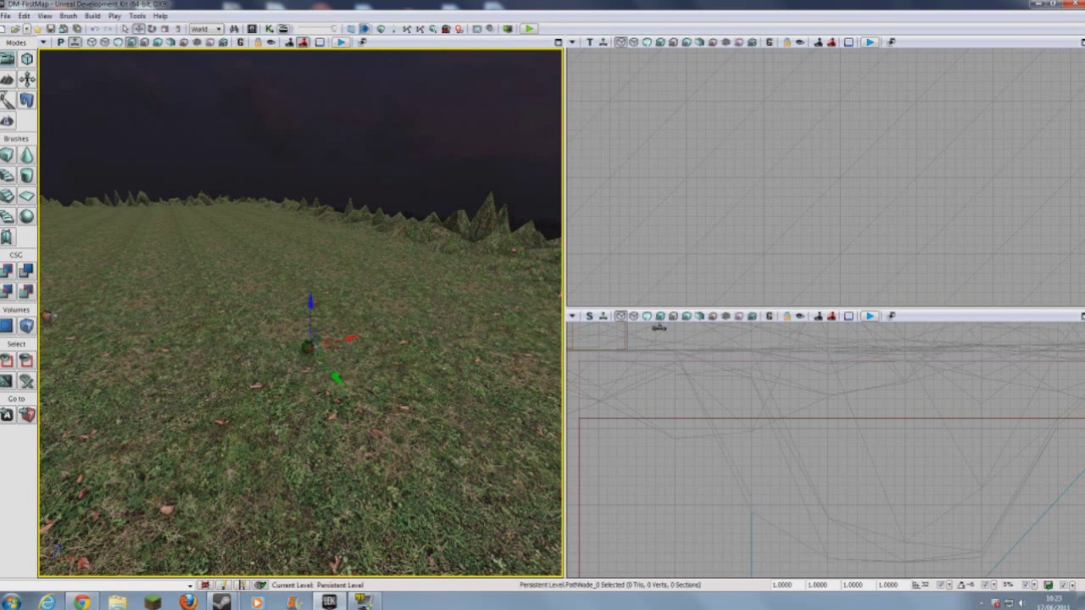
pyautogui.click(61, 42)
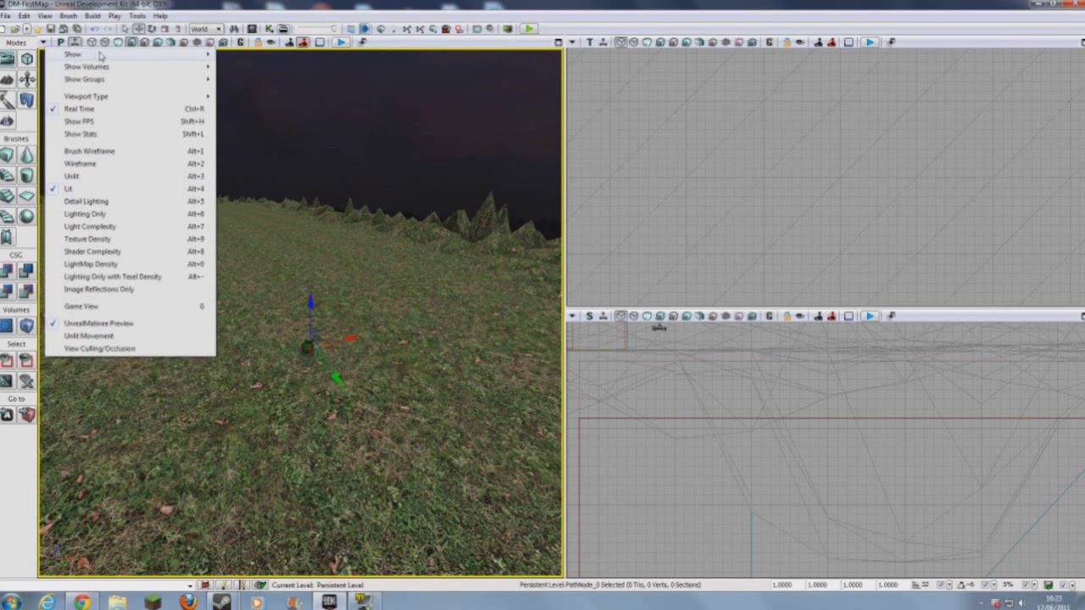
pyautogui.moveTo(151, 57)
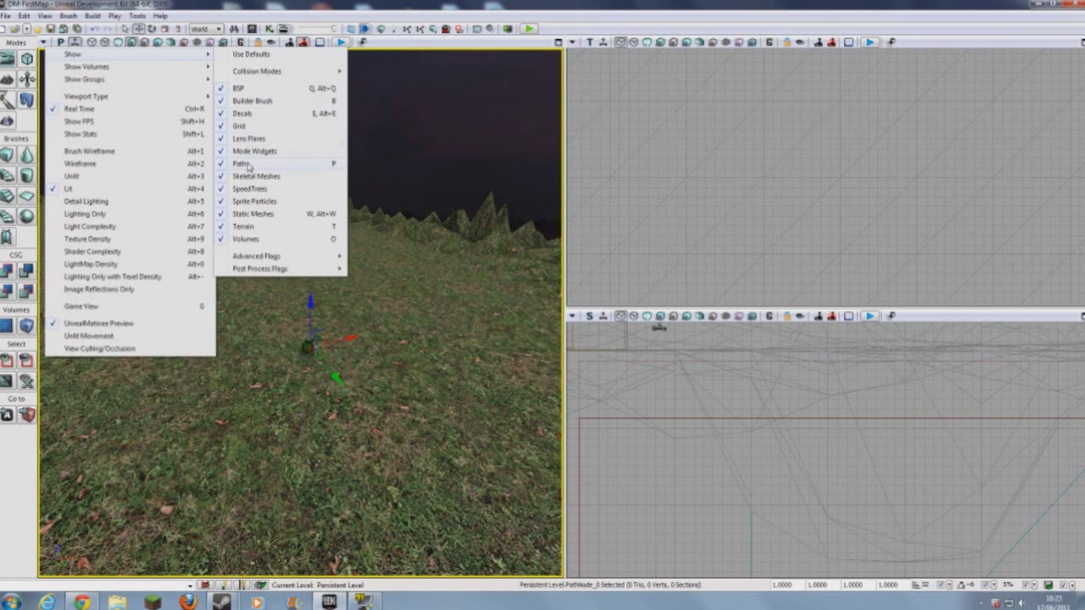
pyautogui.click(449, 348)
pyautogui.moveTo(449, 347); pyautogui.dragTo(330, 347)
pyautogui.click(266, 284)
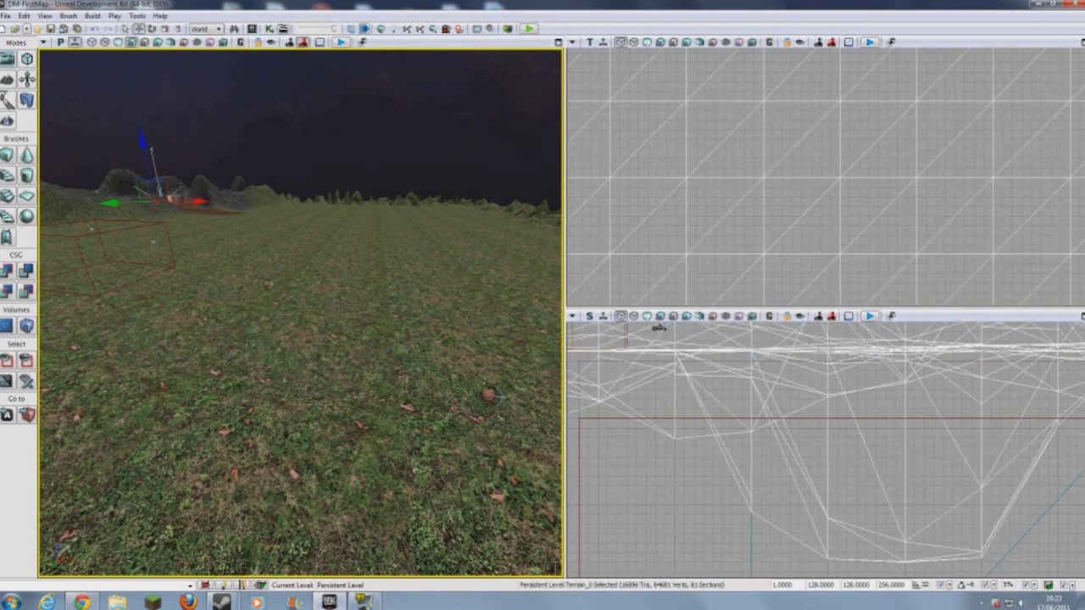
pyautogui.click(489, 393)
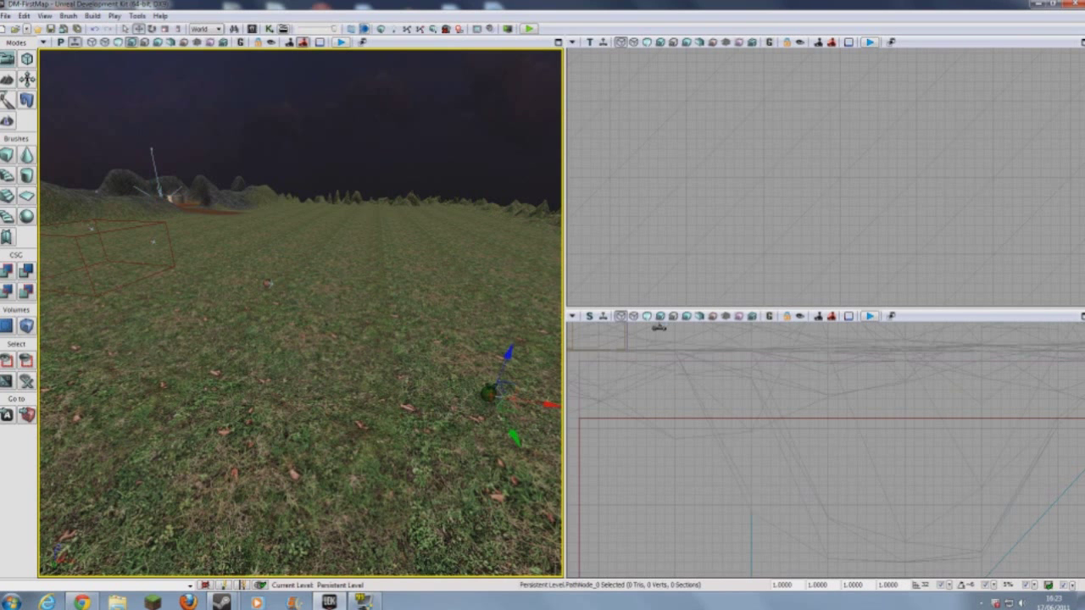
pyautogui.click(243, 42)
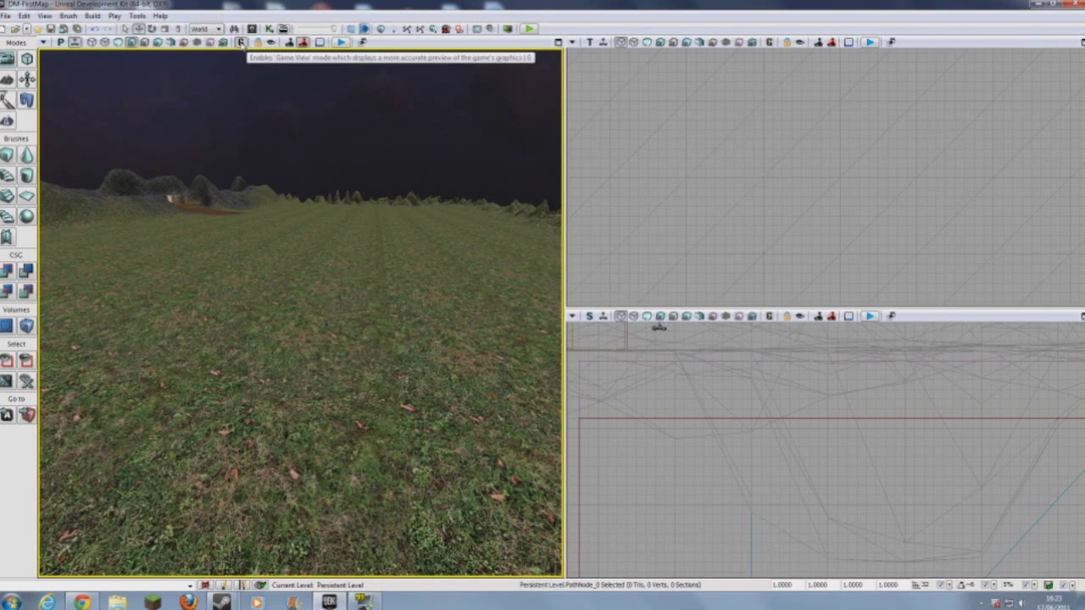
pyautogui.click(242, 42)
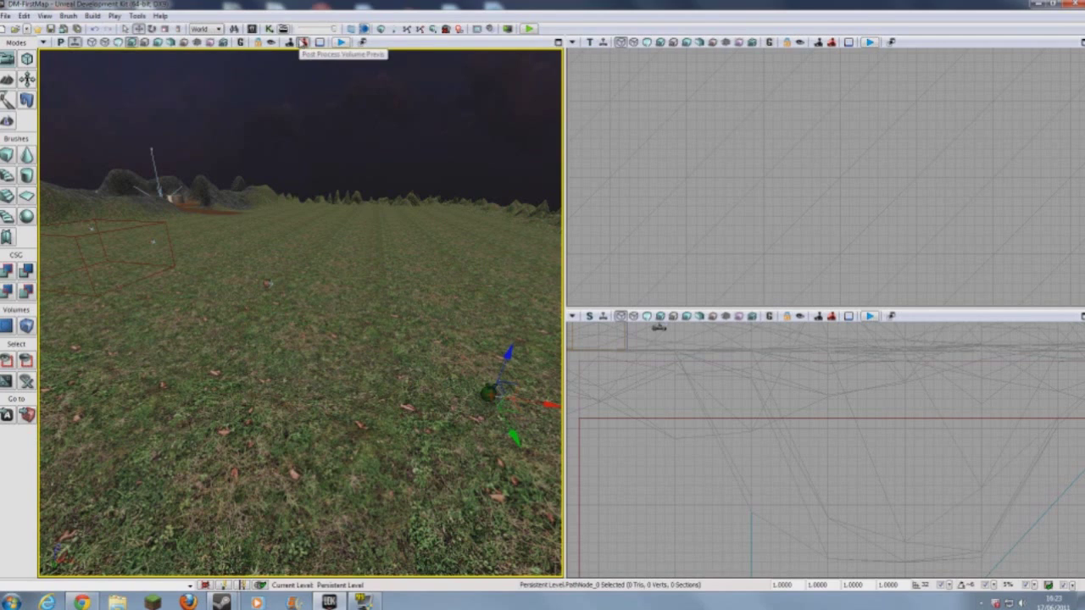
pyautogui.click(303, 42)
# - Survey the terrain and approach the open side of the small building beside the rocky hills
pyautogui.moveTo(300, 313); pyautogui.dragTo(199, 394, button='right')
pyautogui.moveTo(314, 365); pyautogui.dragTo(287, 320, button='right')
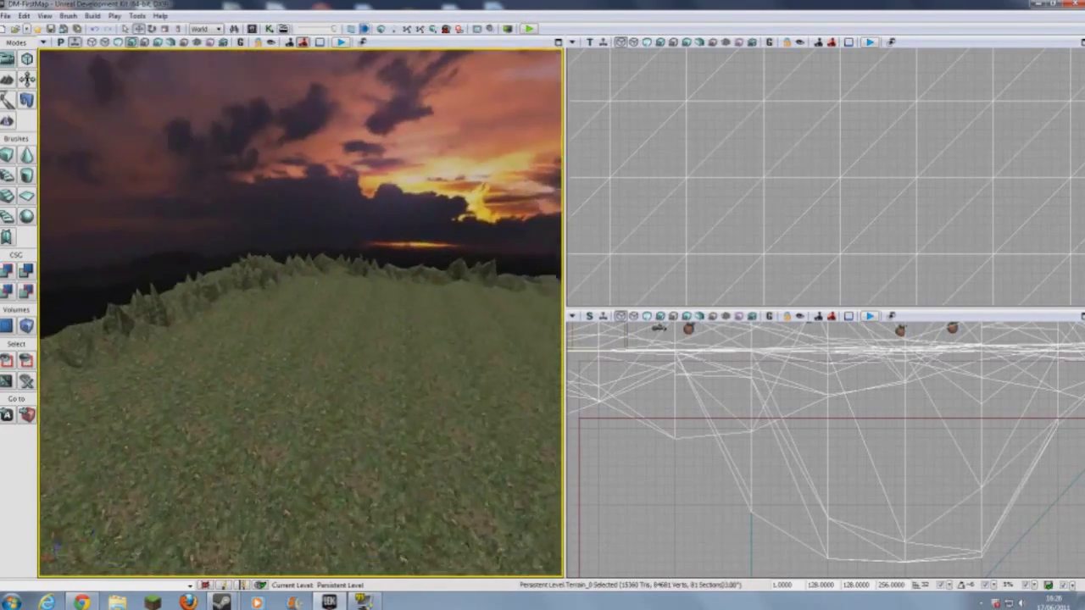
pyautogui.moveTo(296, 322); pyautogui.dragTo(474, 262, button='right')
pyautogui.moveTo(301, 314); pyautogui.dragTo(119, 335, button='right')
pyautogui.moveTo(258, 356)
pyautogui.mouseDown(button='right')
pyautogui.moveTo(254, 373)
pyautogui.moveTo(242, 360)
pyautogui.mouseUp(button='right')
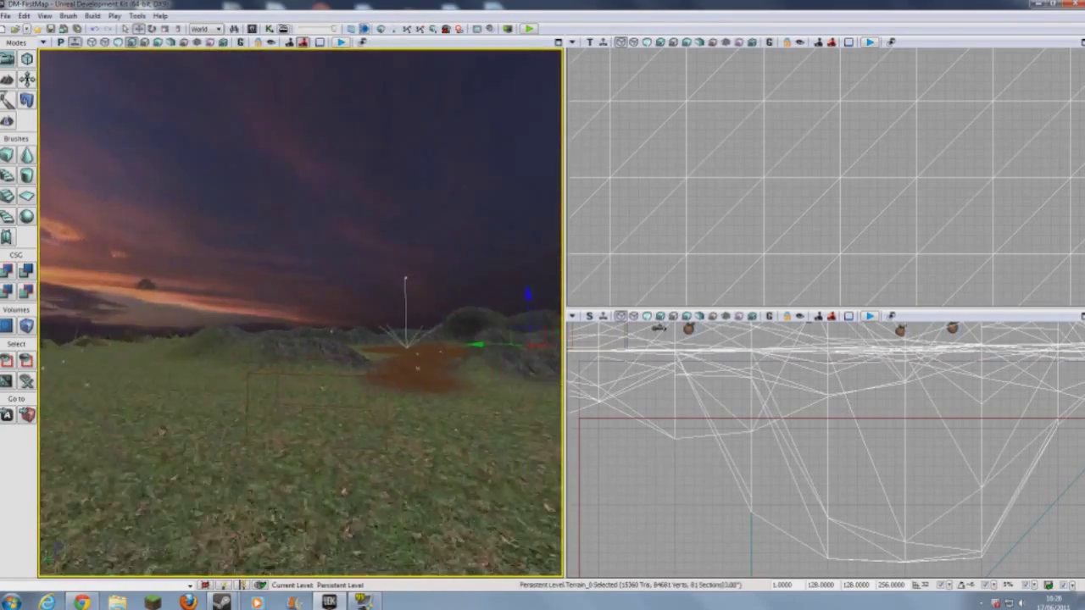
pyautogui.moveTo(301, 314); pyautogui.dragTo(279, 165, button='right')
pyautogui.moveTo(255, 352); pyautogui.dragTo(195, 352, button='right')
pyautogui.moveTo(300, 314); pyautogui.dragTo(449, 297, button='right')
pyautogui.moveTo(301, 313); pyautogui.dragTo(118, 307, button='right')
pyautogui.moveTo(301, 313); pyautogui.dragTo(174, 314, button='right')
pyautogui.moveTo(301, 314); pyautogui.dragTo(331, 313, button='right')
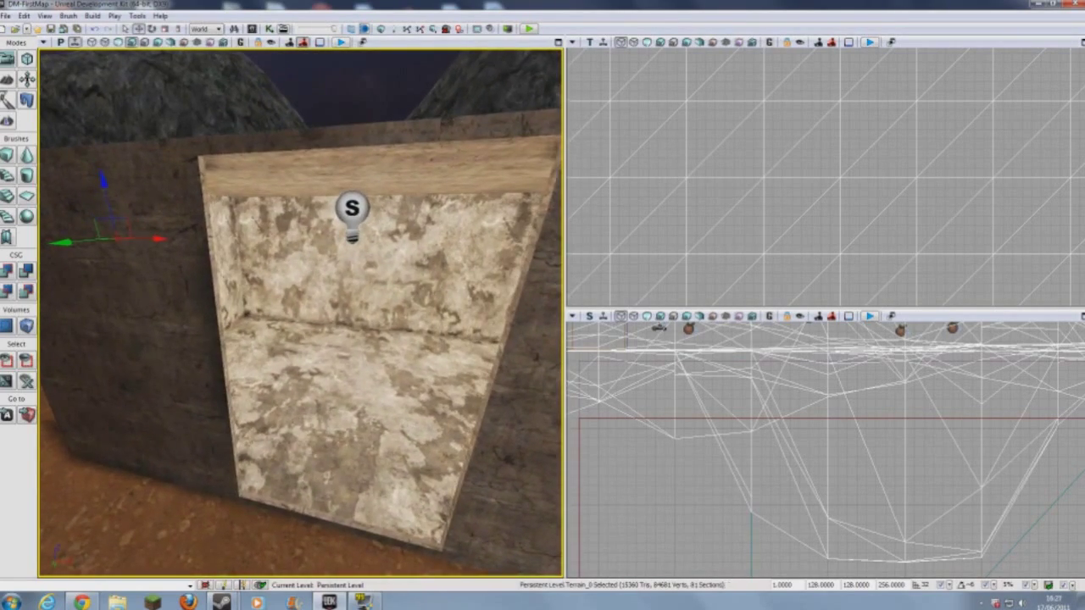
# - Select the UTWeaponPickupFactory actor class from the Weapon group of the Pickups category in the Actor Classes browser
pyautogui.click(252, 28)
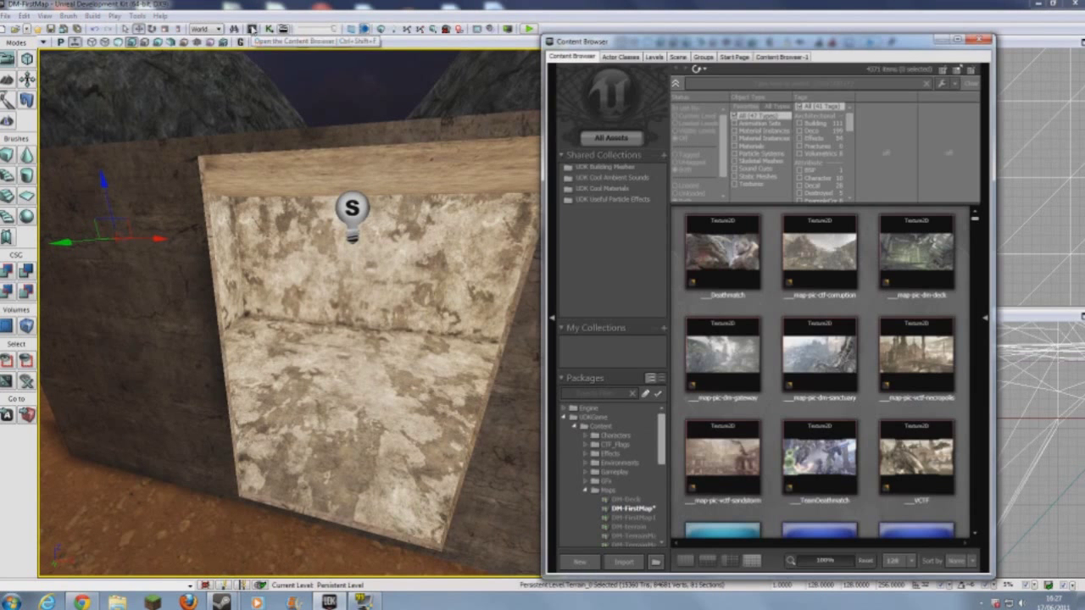
pyautogui.click(620, 57)
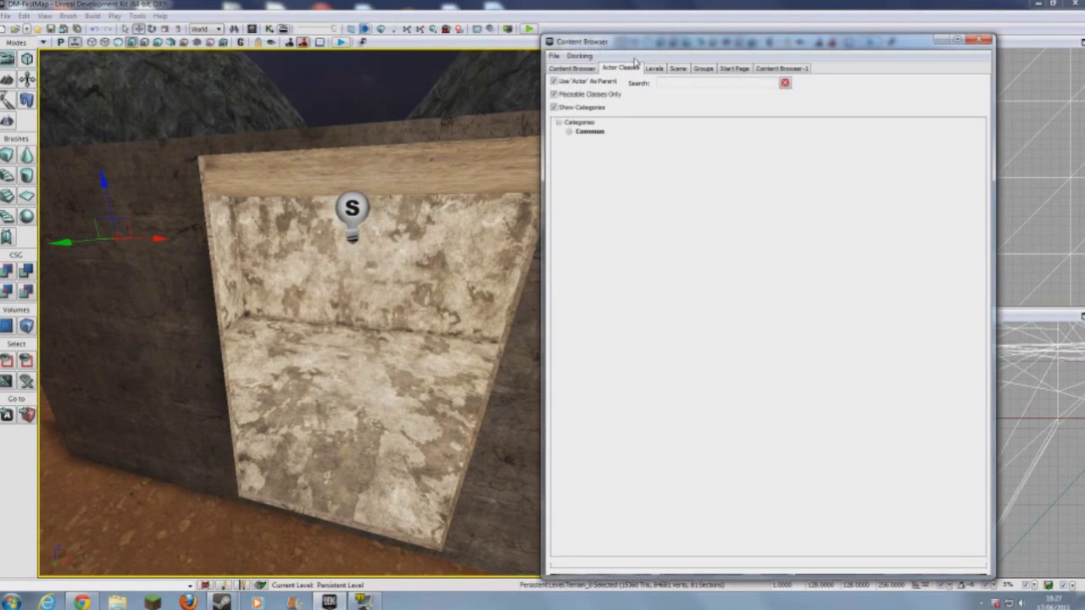
pyautogui.click(568, 132)
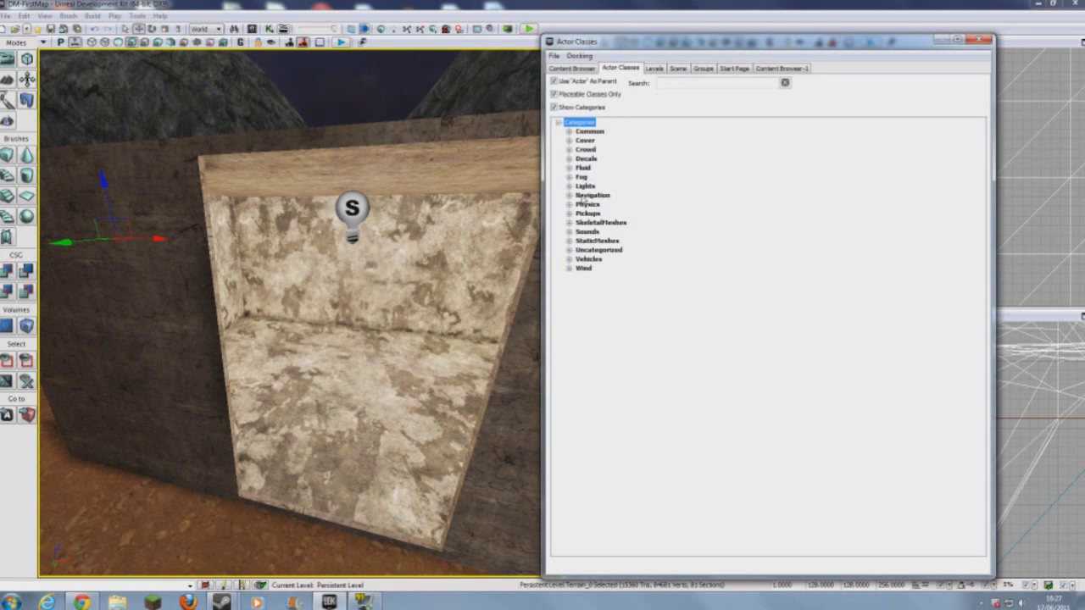
pyautogui.click(569, 214)
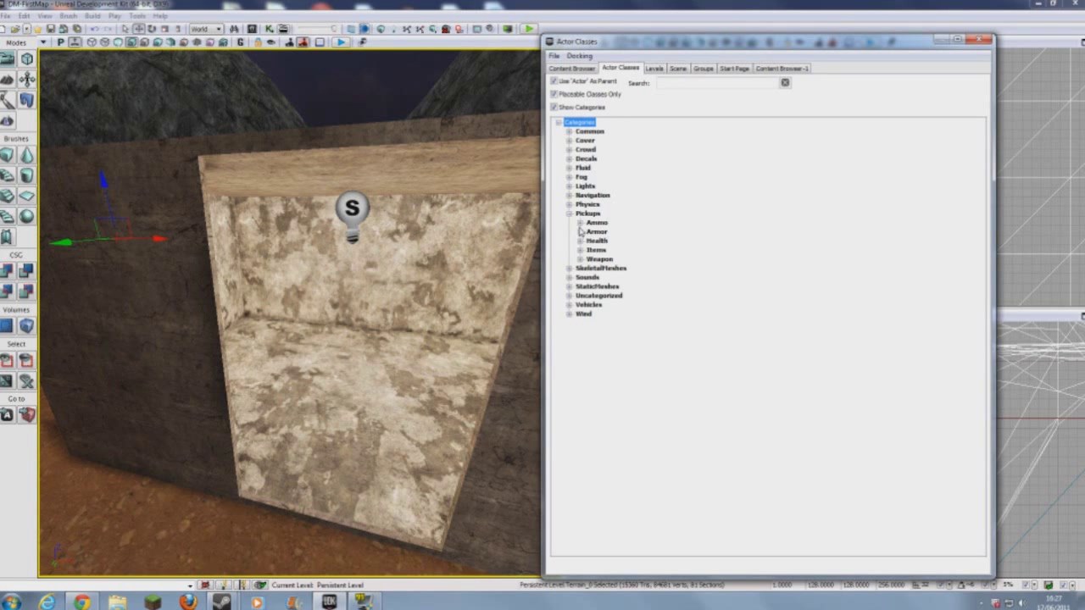
pyautogui.click(580, 223)
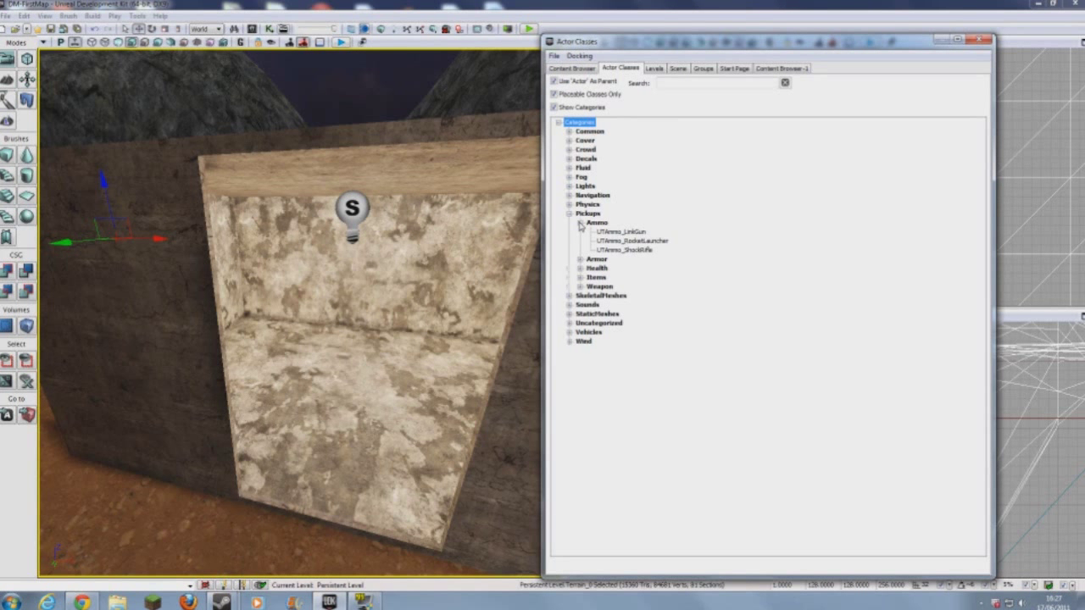
pyautogui.click(580, 223)
pyautogui.click(581, 259)
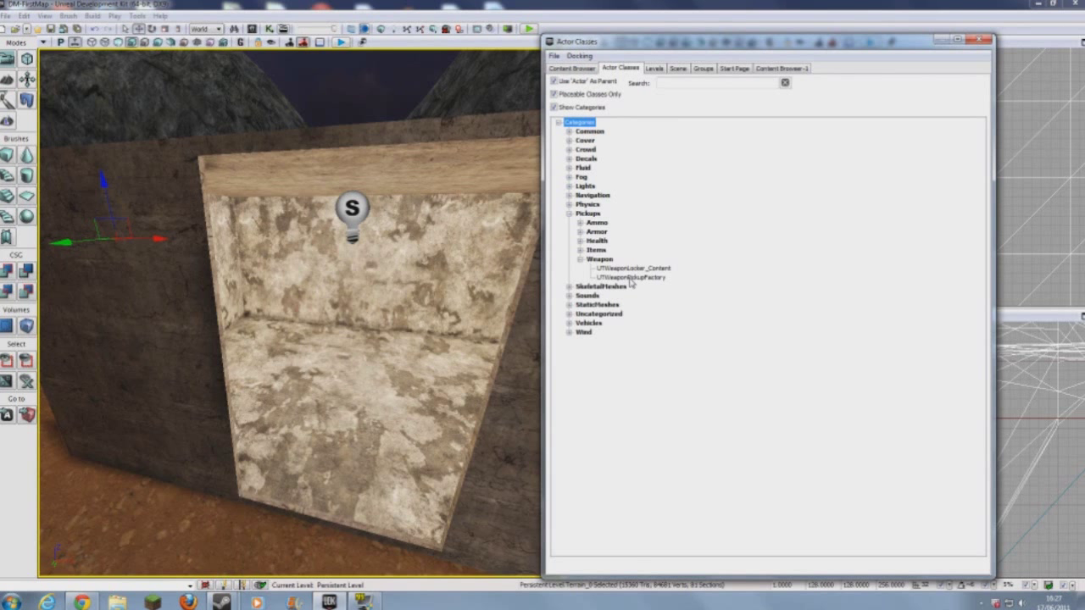
pyautogui.click(630, 278)
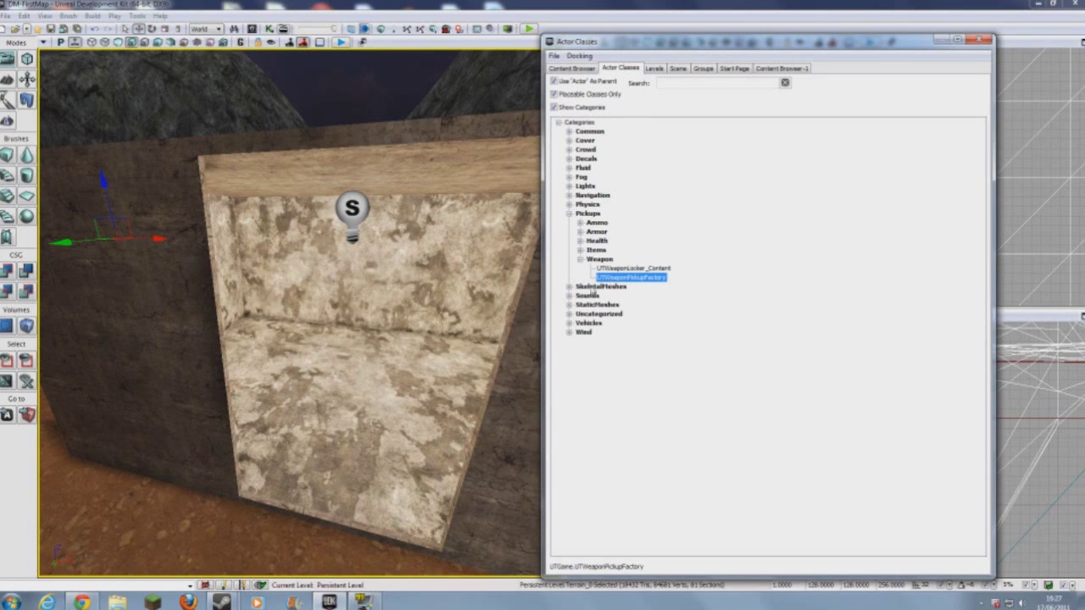
# - Add two UTWeaponPickupFactory actors inside the building, by the back wall and in the back corner, and raise them above the floor
pyautogui.moveTo(440, 322); pyautogui.dragTo(296, 307)
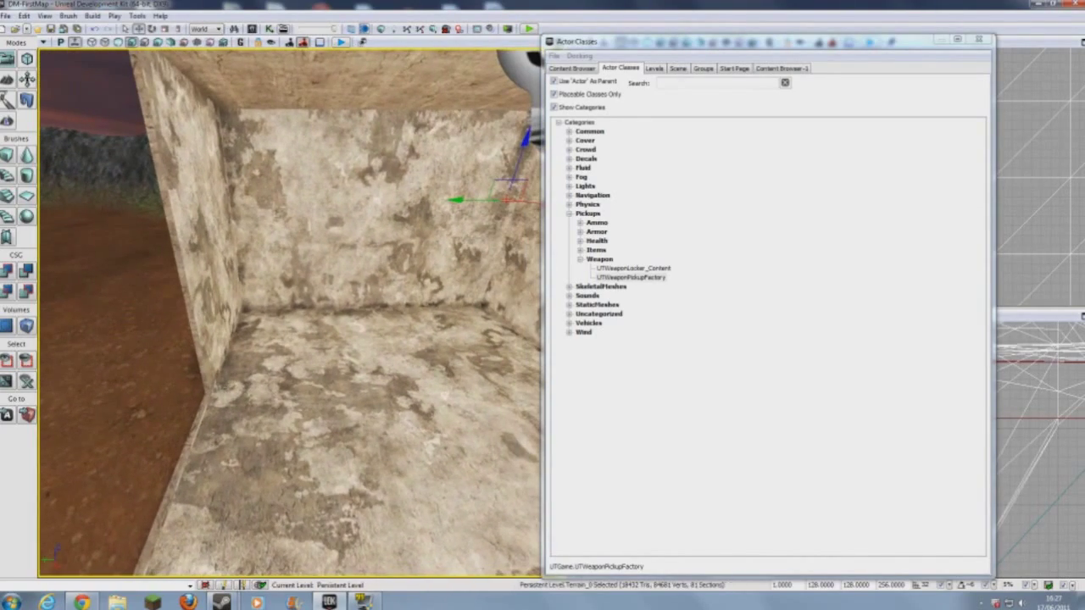
pyautogui.rightClick(311, 349)
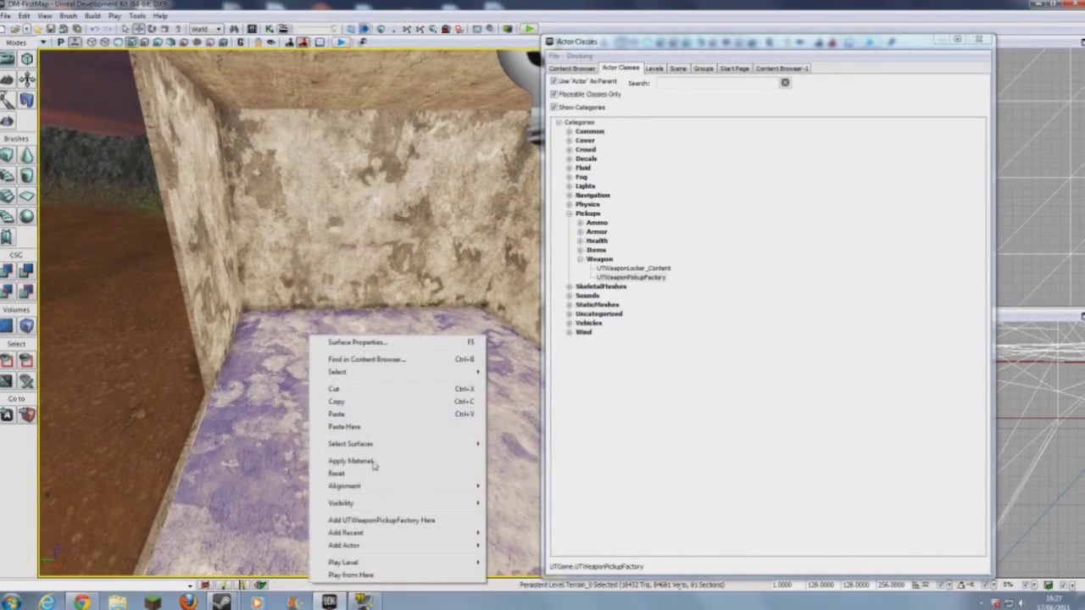
pyautogui.click(375, 520)
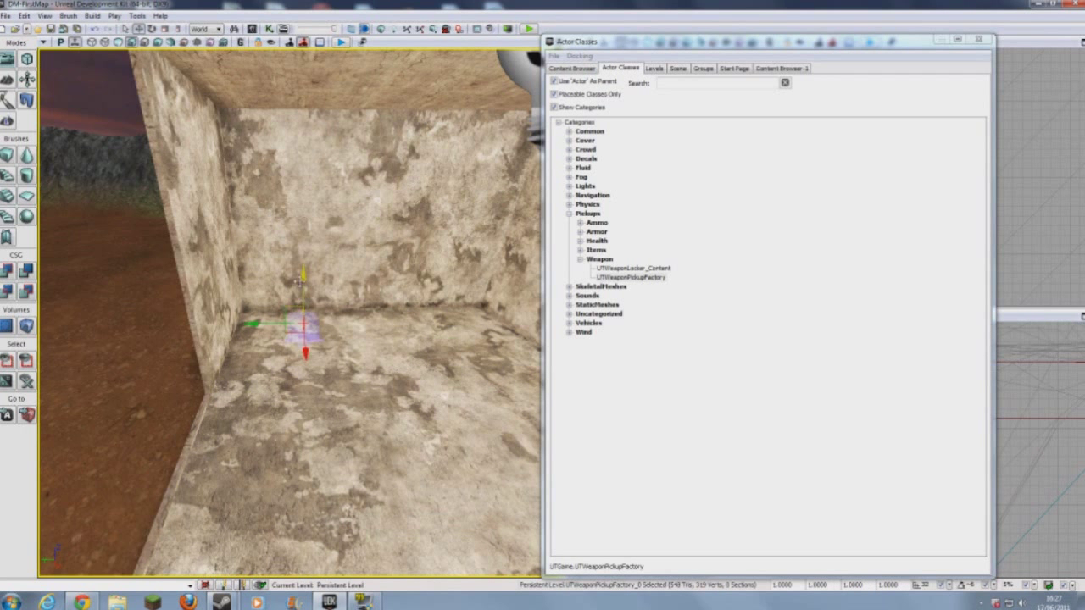
pyautogui.moveTo(304, 278); pyautogui.dragTo(306, 253)
pyautogui.moveTo(305, 253); pyautogui.dragTo(378, 261, button='right')
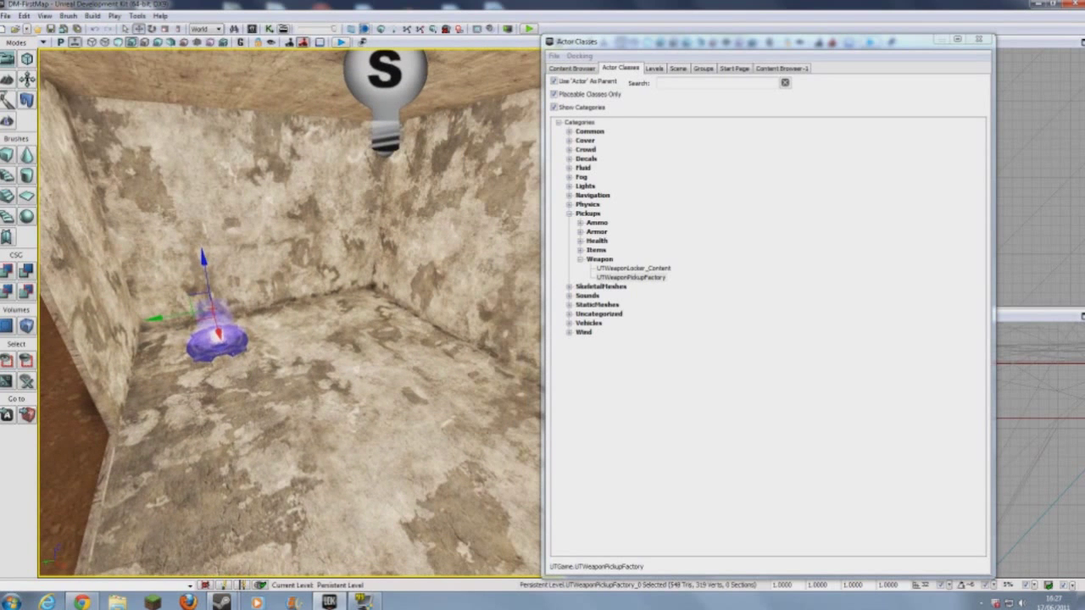
pyautogui.rightClick(353, 306)
pyautogui.click(434, 490)
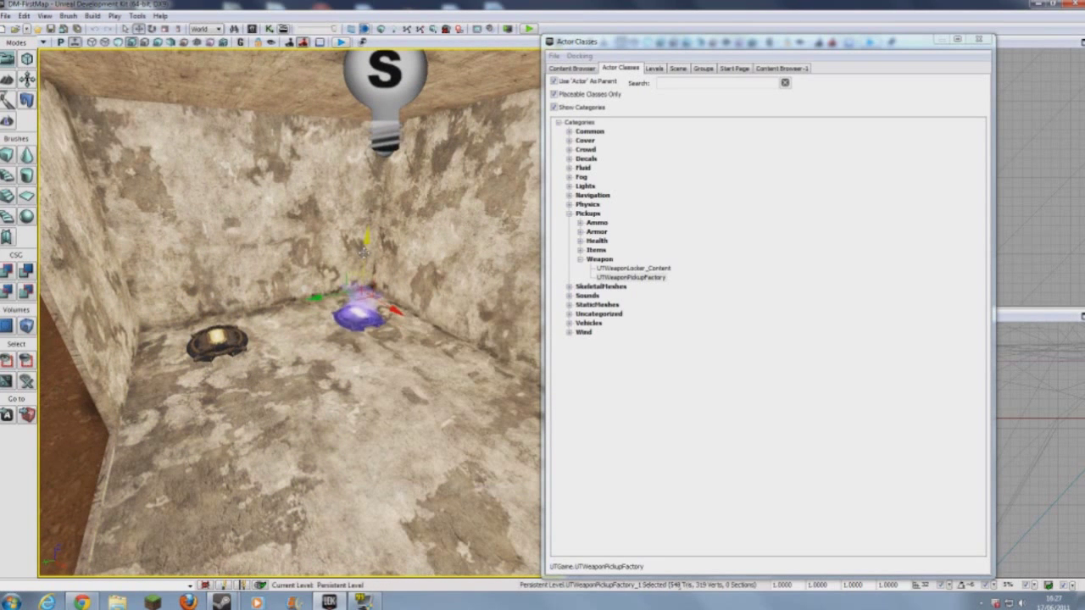
# - Add two more UTWeaponPickupFactory actors in the room, in the next corner and along the adjoining wall, raised above the floor
pyautogui.moveTo(371, 322); pyautogui.dragTo(509, 328)
pyautogui.rightClick(273, 321)
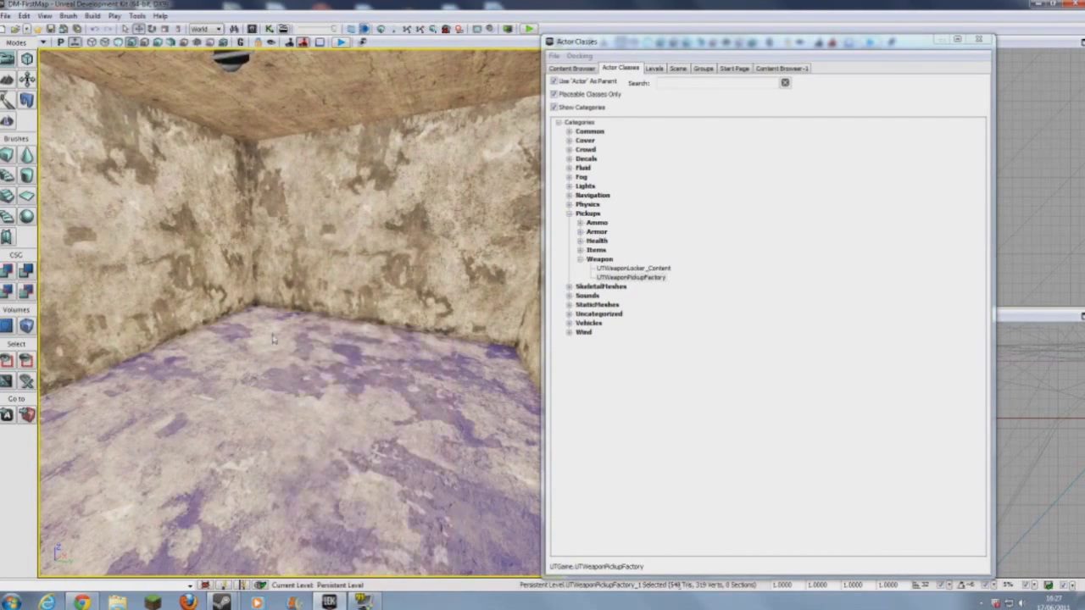
pyautogui.click(376, 507)
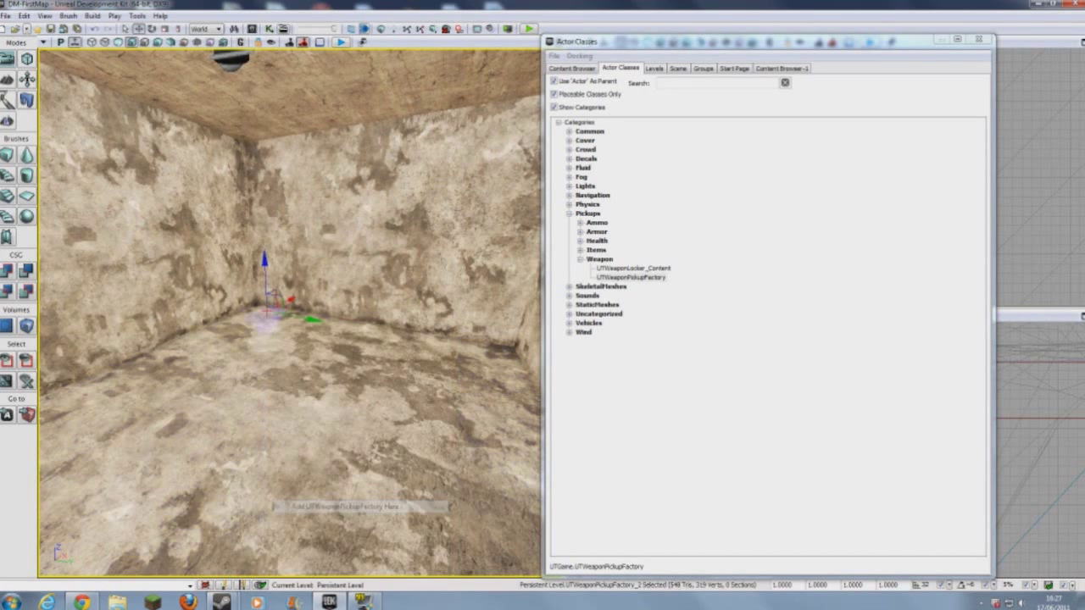
pyautogui.moveTo(264, 263); pyautogui.dragTo(262, 247)
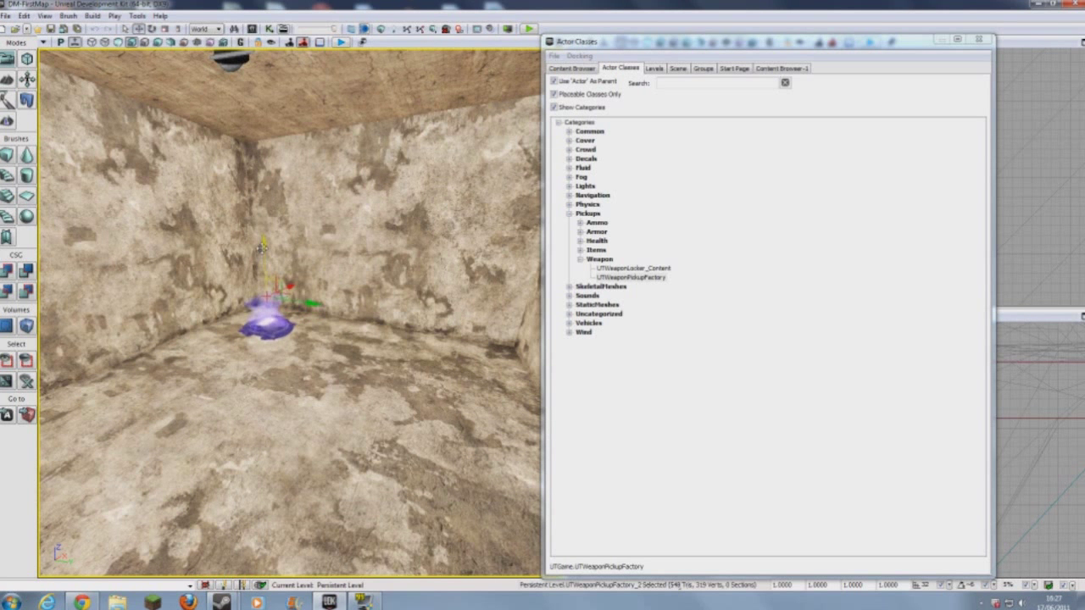
pyautogui.rightClick(442, 388)
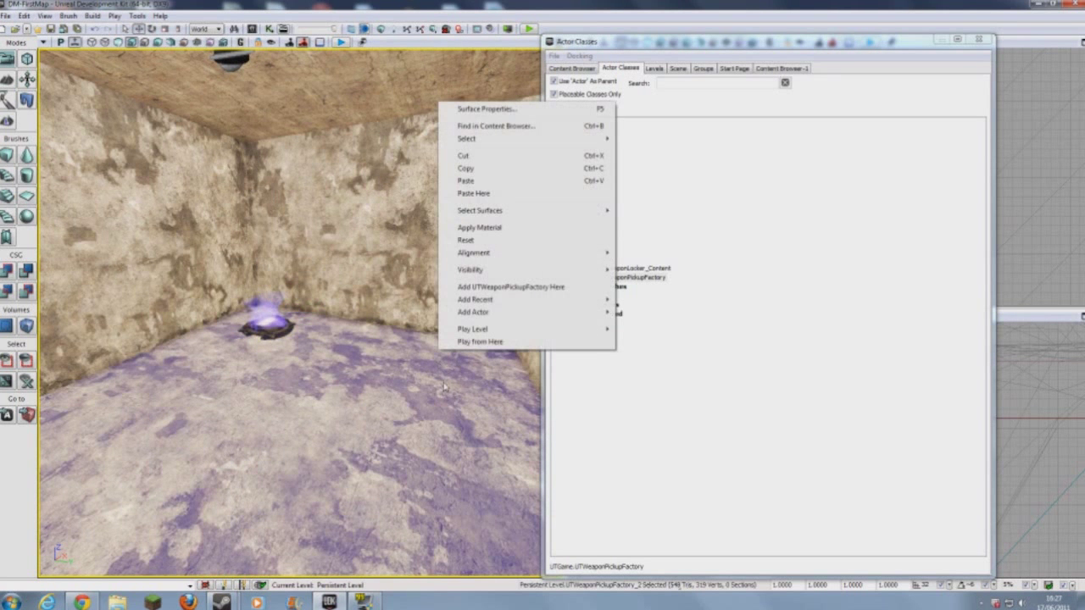
pyautogui.click(490, 288)
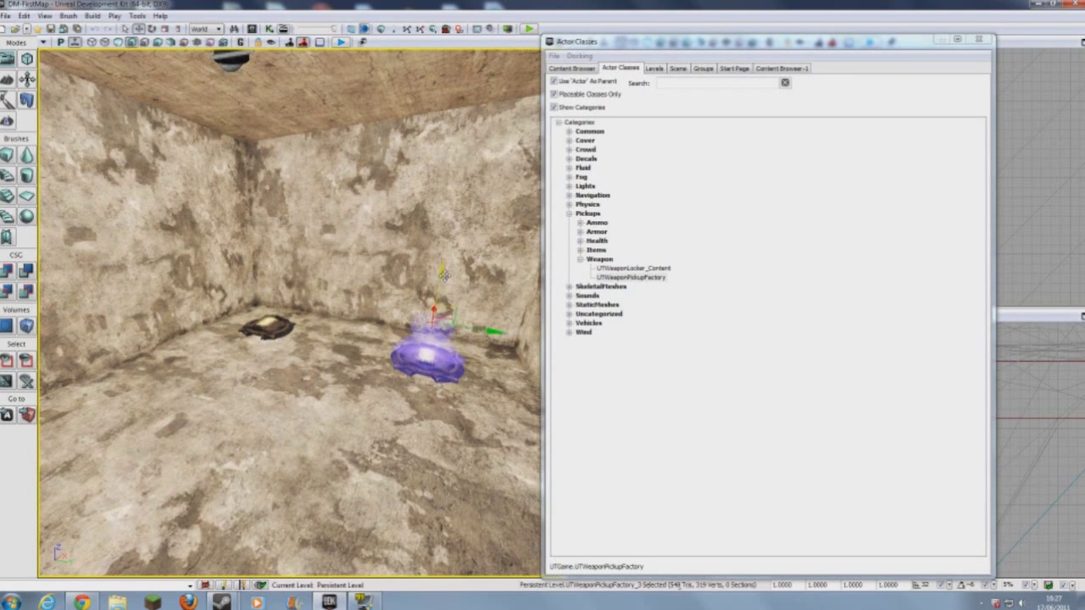
# - Add a UTWeaponPickupFactory actor on the grass in front of the round pond
pyautogui.moveTo(288, 339); pyautogui.dragTo(496, 375, button='right')
pyautogui.rightClick(281, 416)
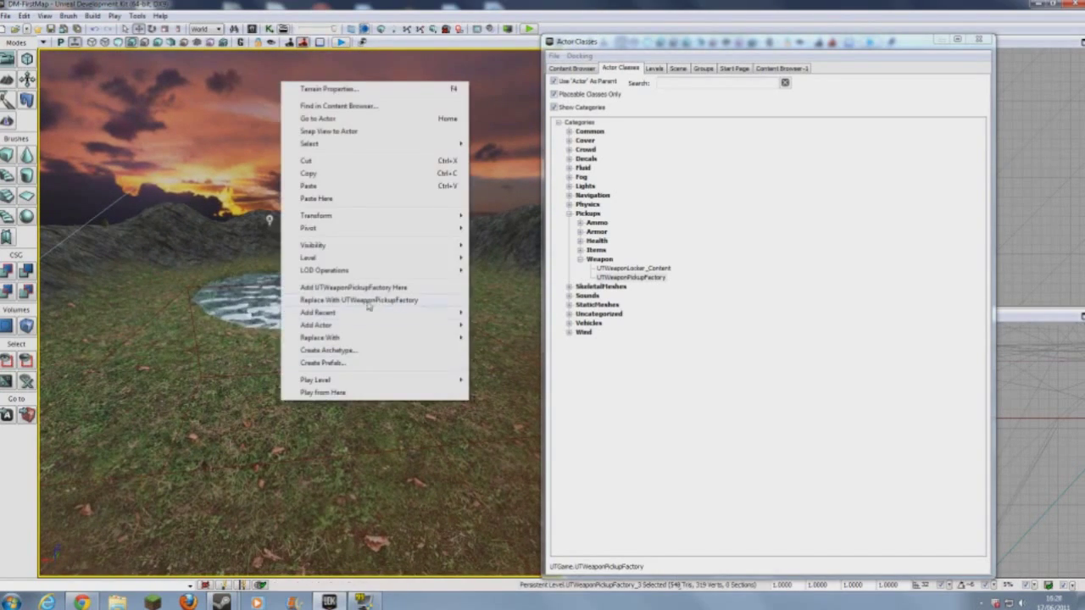
pyautogui.click(365, 288)
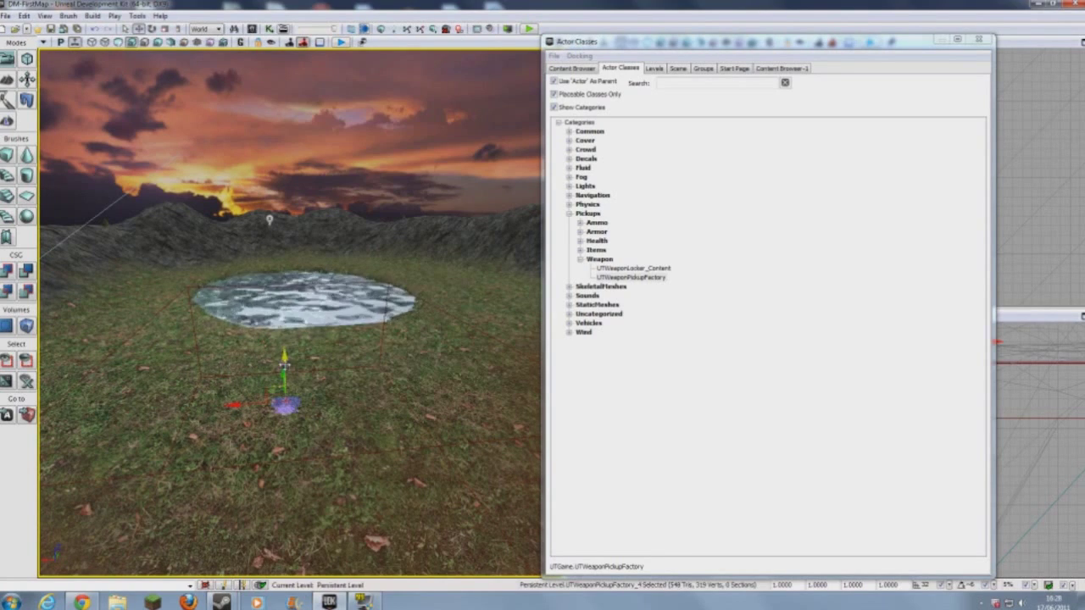
# - Add UTWeaponPickupFactory actors on the open grass field in front of the path nodes
pyautogui.moveTo(364, 288); pyautogui.dragTo(534, 315, button='right')
pyautogui.moveTo(297, 337); pyautogui.dragTo(296, 347, button='right')
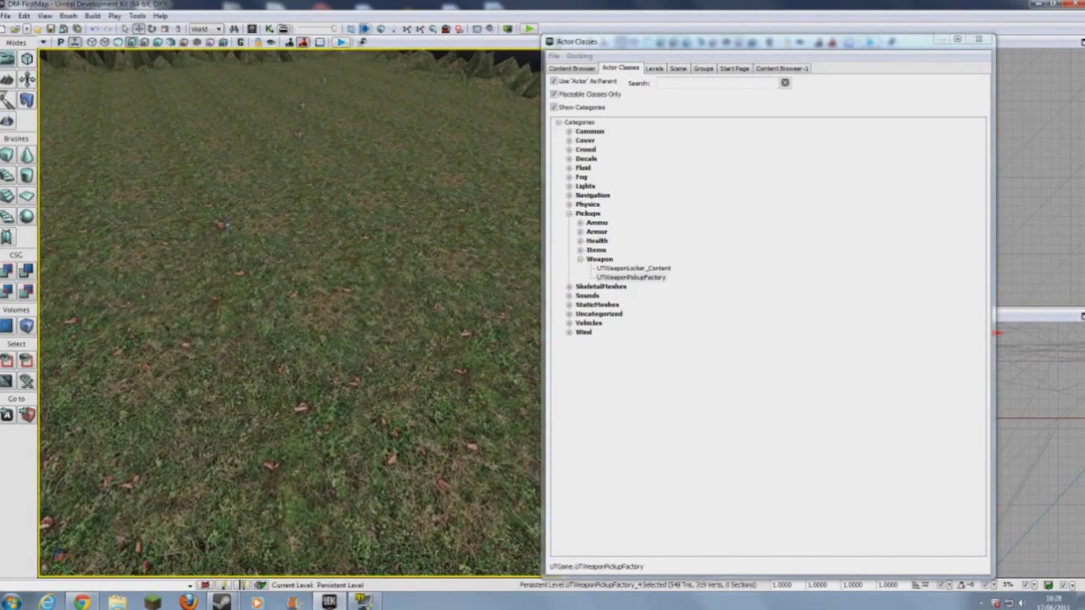
pyautogui.rightClick(280, 366)
pyautogui.click(382, 260)
pyautogui.rightClick(284, 370)
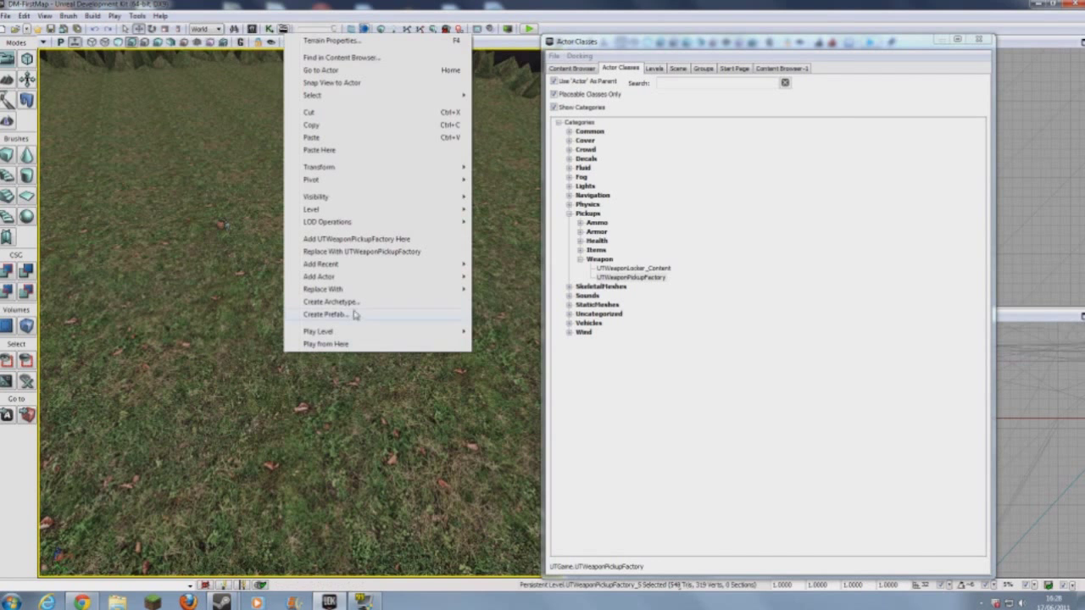
pyautogui.click(369, 240)
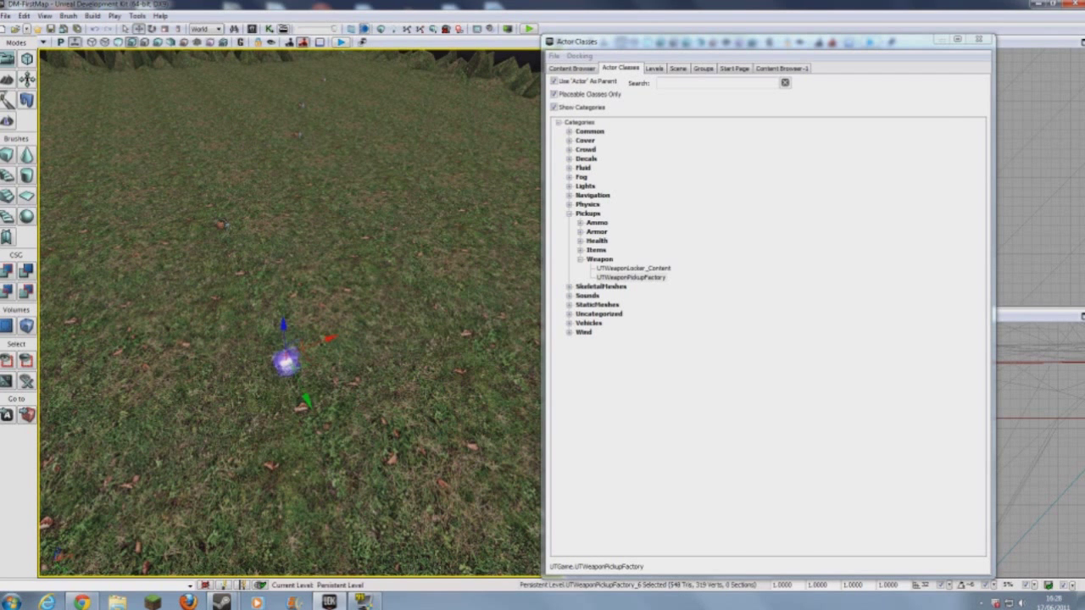
# - Place another UTWeaponPickupFactory actor beside the previous one on the grass field and raise it slightly above the terrain
pyautogui.rightClick(370, 363)
pyautogui.click(437, 245)
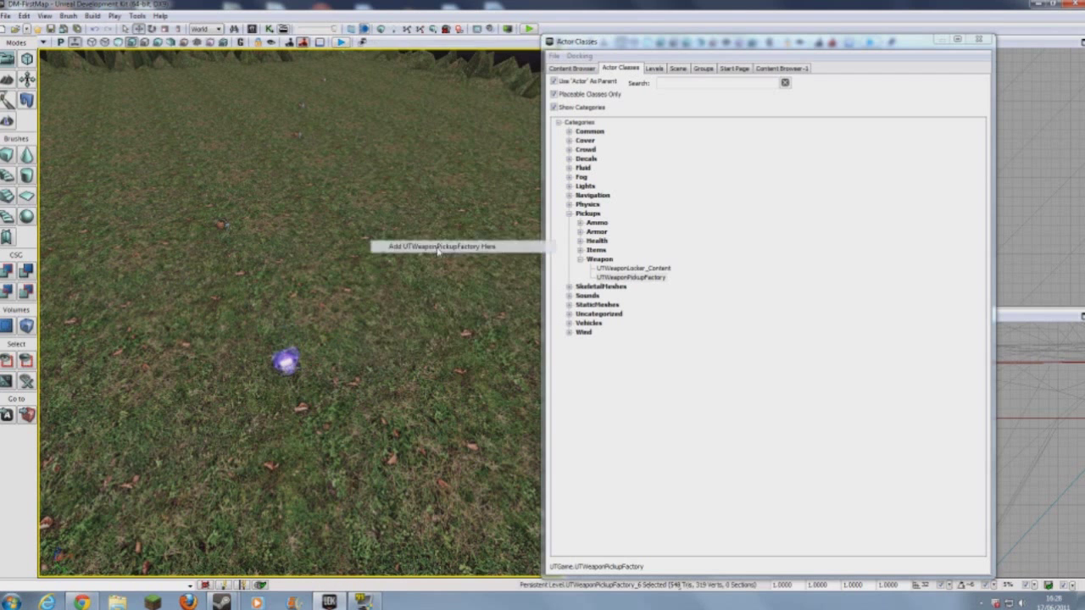
pyautogui.moveTo(387, 337); pyautogui.dragTo(387, 328)
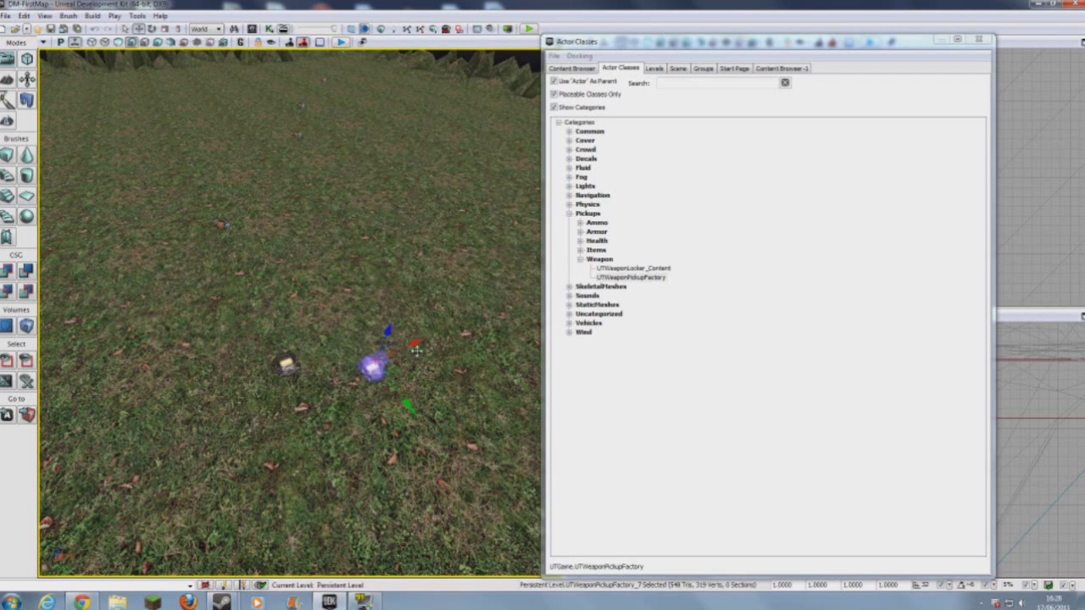
# - Add a third UTWeaponPickupFactory actor on the grass field in line with the other two and adjust its height
pyautogui.click(408, 315)
pyautogui.moveTo(408, 315); pyautogui.dragTo(464, 315, button='right')
pyautogui.rightClick(406, 346)
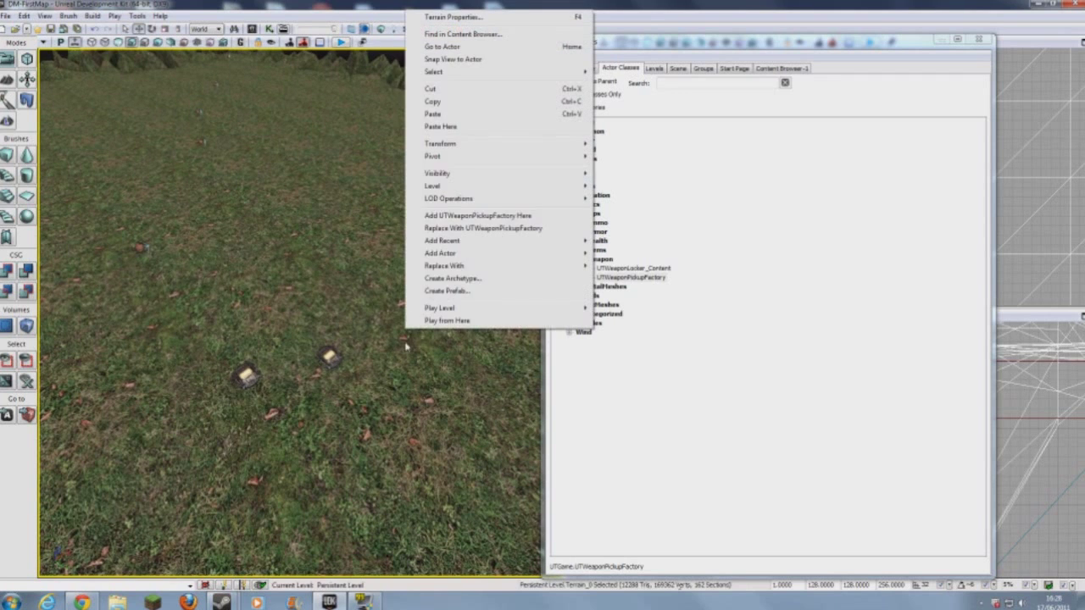
pyautogui.click(480, 217)
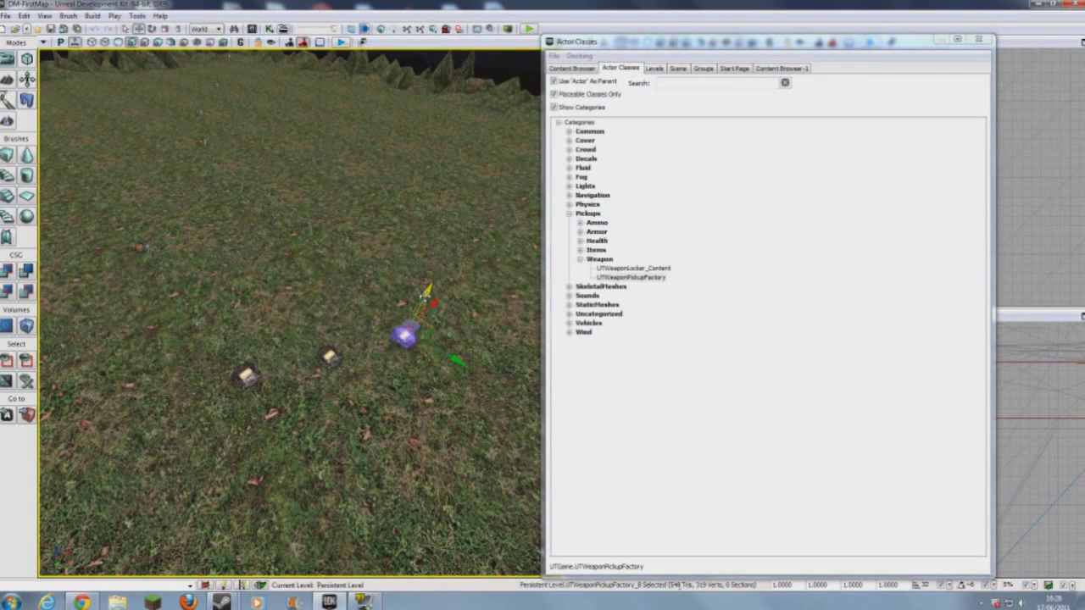
pyautogui.click(457, 229)
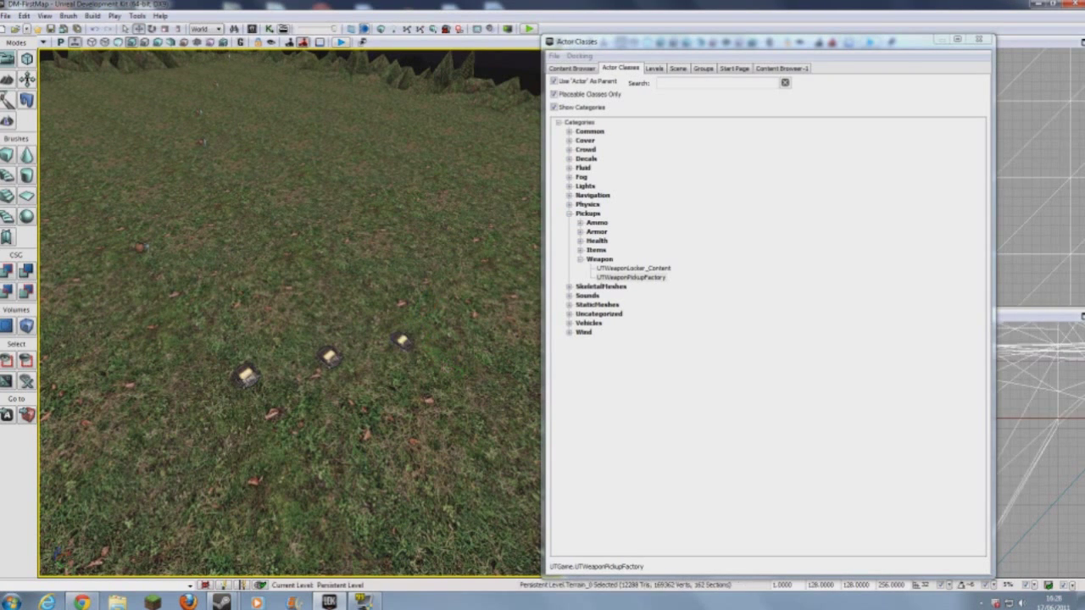
# - Set the Weapon Pickup Class of the pickup factory in the room's far corner to UTWeap_LinkGun
pyautogui.moveTo(458, 229); pyautogui.dragTo(318, 125, button='right')
pyautogui.moveTo(318, 339); pyautogui.dragTo(378, 56)
pyautogui.moveTo(289, 288); pyautogui.dragTo(351, 326, button='right')
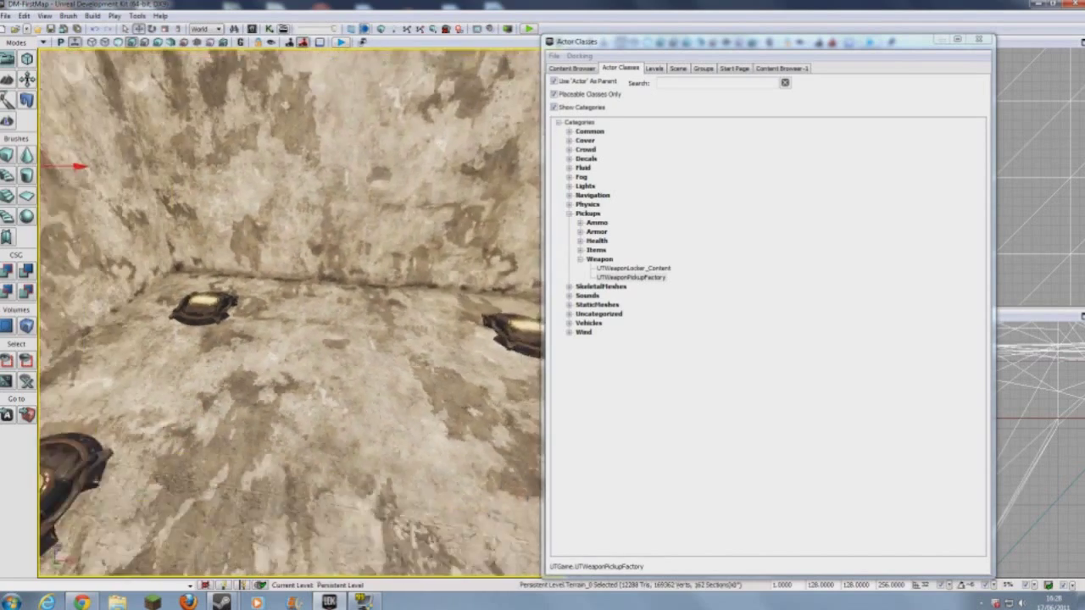
pyautogui.moveTo(352, 326); pyautogui.dragTo(314, 339)
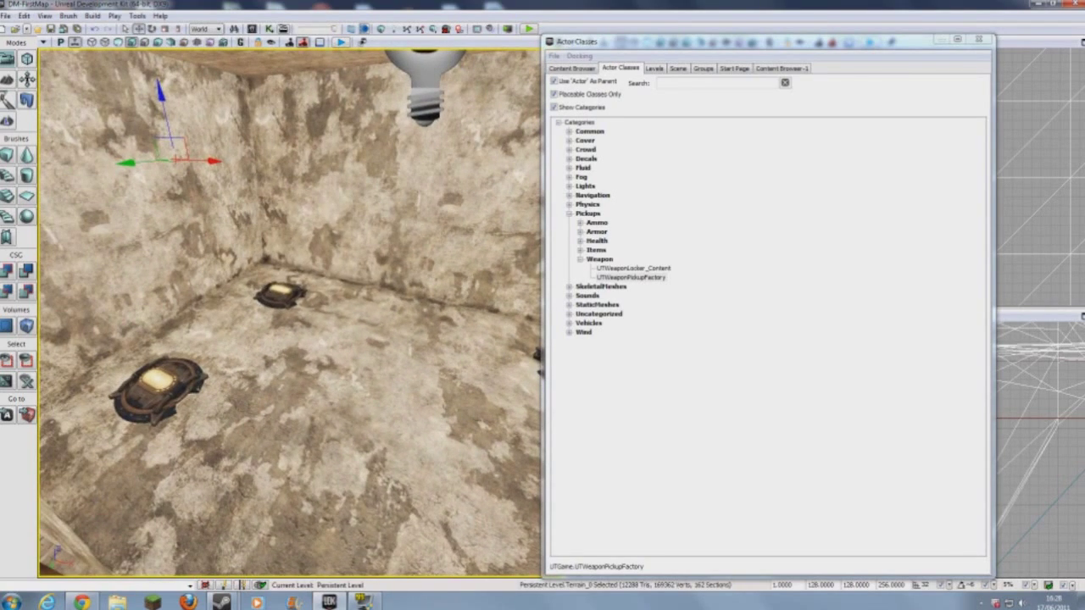
pyautogui.rightClick(281, 294)
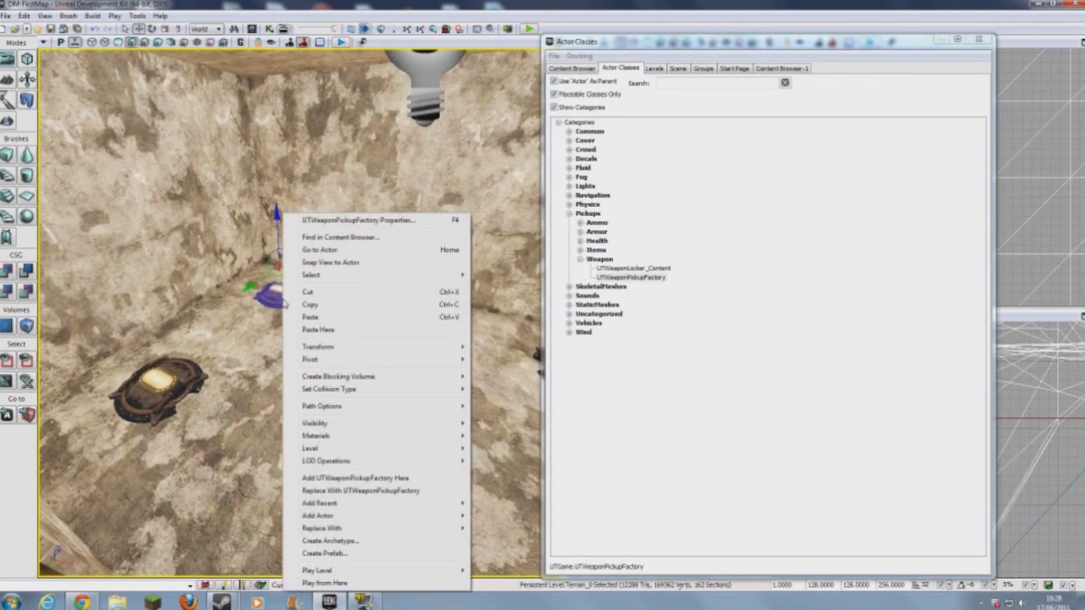
pyautogui.click(340, 221)
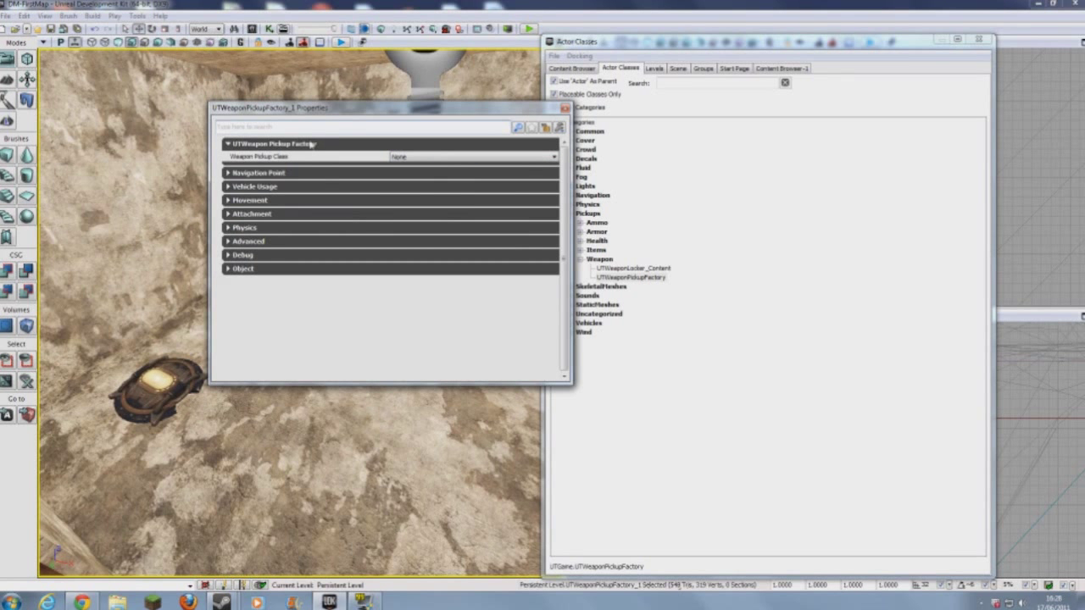
pyautogui.click(518, 159)
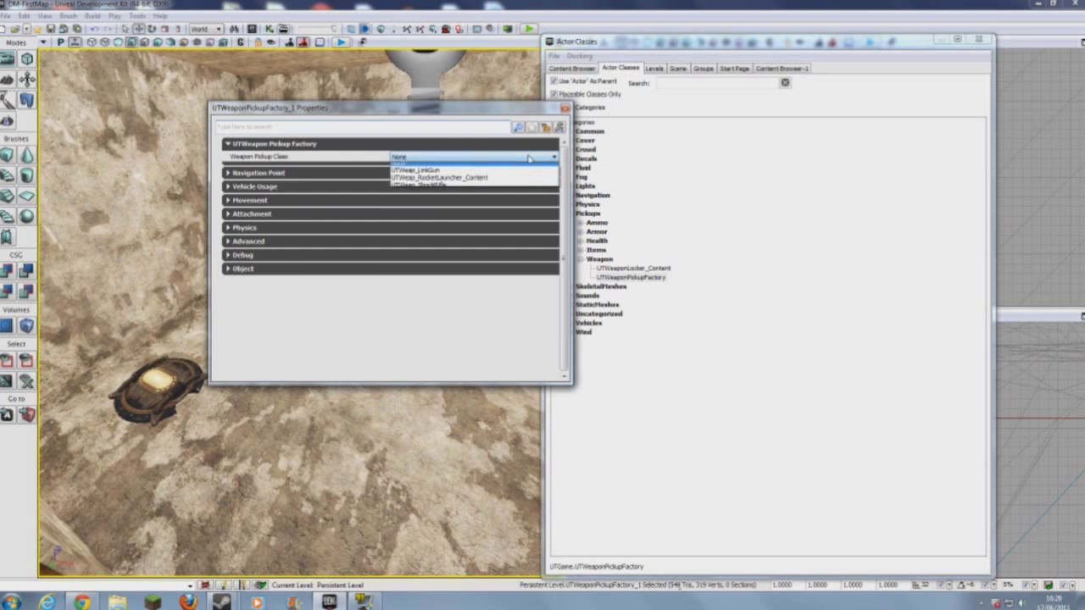
pyautogui.click(473, 176)
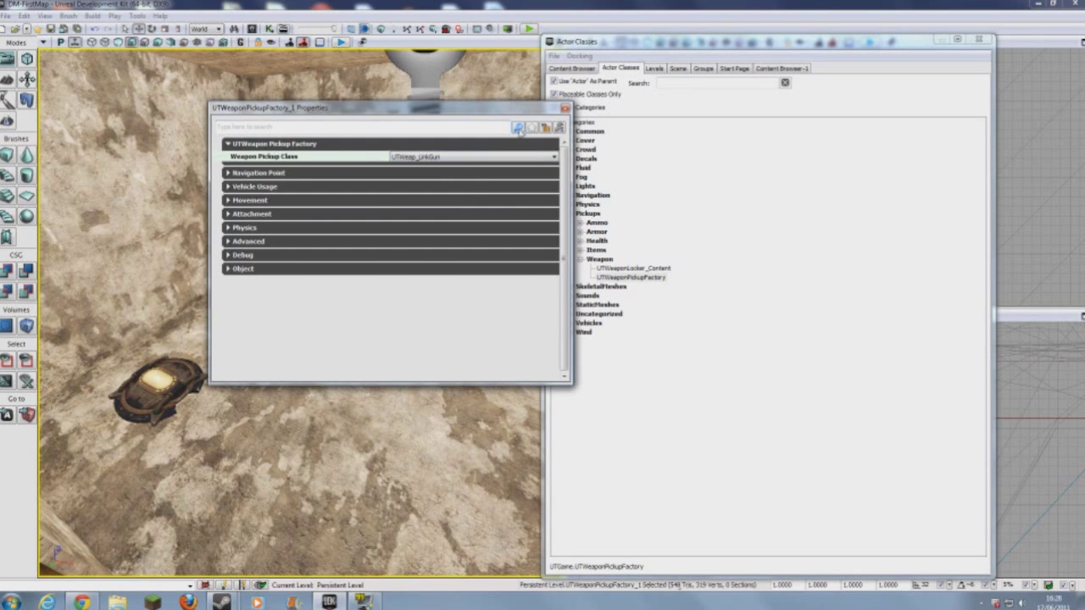
pyautogui.click(564, 109)
# - Set the Weapon Pickup Class of the pickup factory in the room's other far corner to UTWeap_LinkGun
pyautogui.moveTo(441, 220); pyautogui.dragTo(531, 195, button='right')
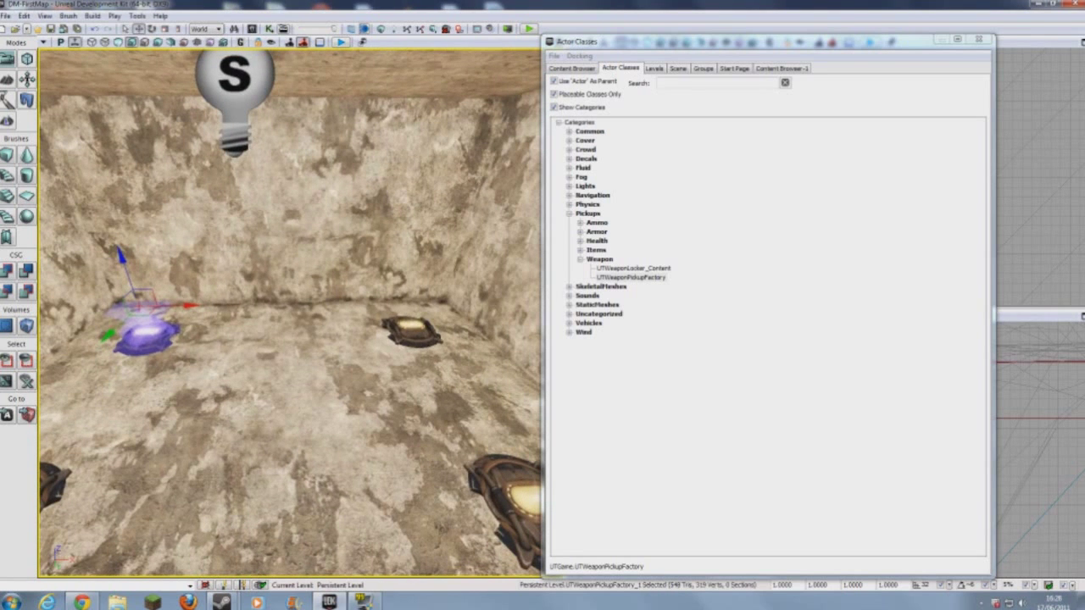
pyautogui.rightClick(418, 331)
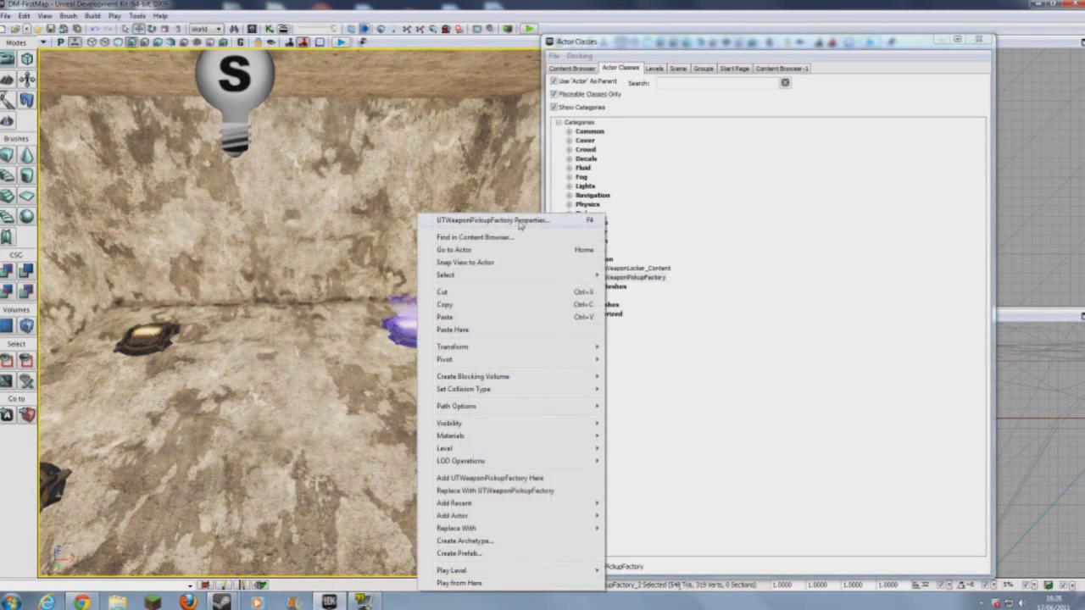
pyautogui.click(519, 223)
pyautogui.click(543, 157)
pyautogui.click(482, 176)
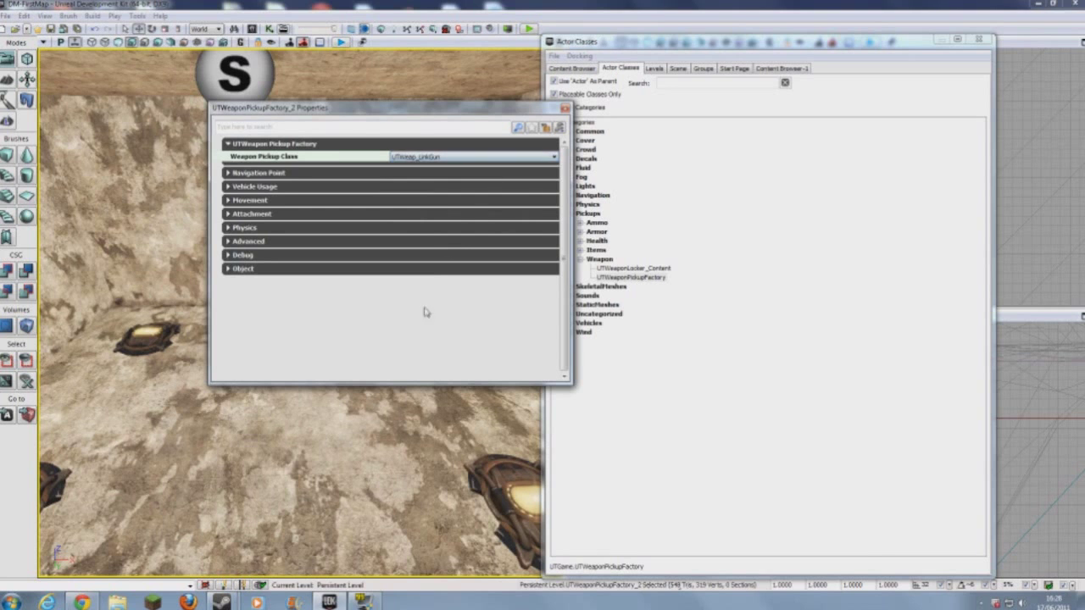
pyautogui.click(565, 109)
# - Assign UTWeap_RocketLauncher_Content as the Weapon Pickup Class of the room's pickup factory nearer the floor edge by the dirt
pyautogui.moveTo(425, 324); pyautogui.dragTo(280, 381, button='right')
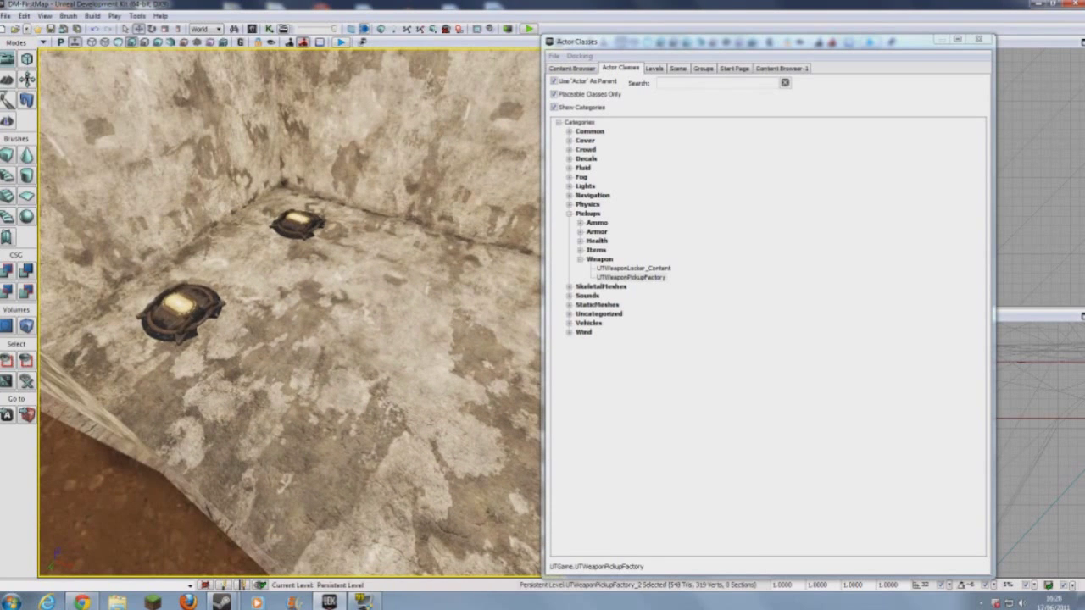
pyautogui.rightClick(181, 311)
pyautogui.rightClick(178, 310)
pyautogui.click(238, 218)
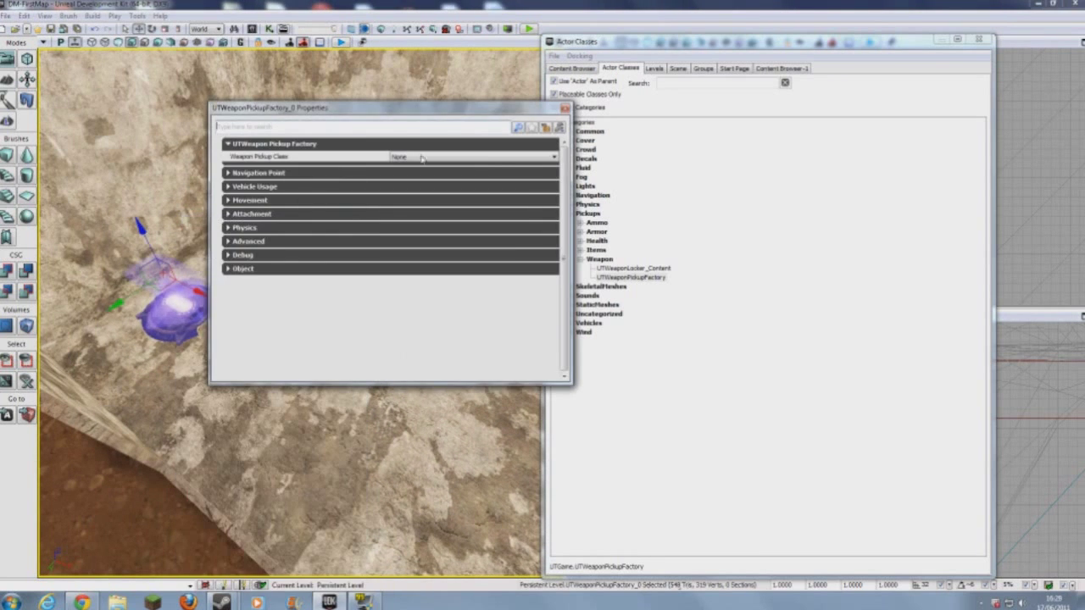
pyautogui.click(500, 158)
pyautogui.click(502, 177)
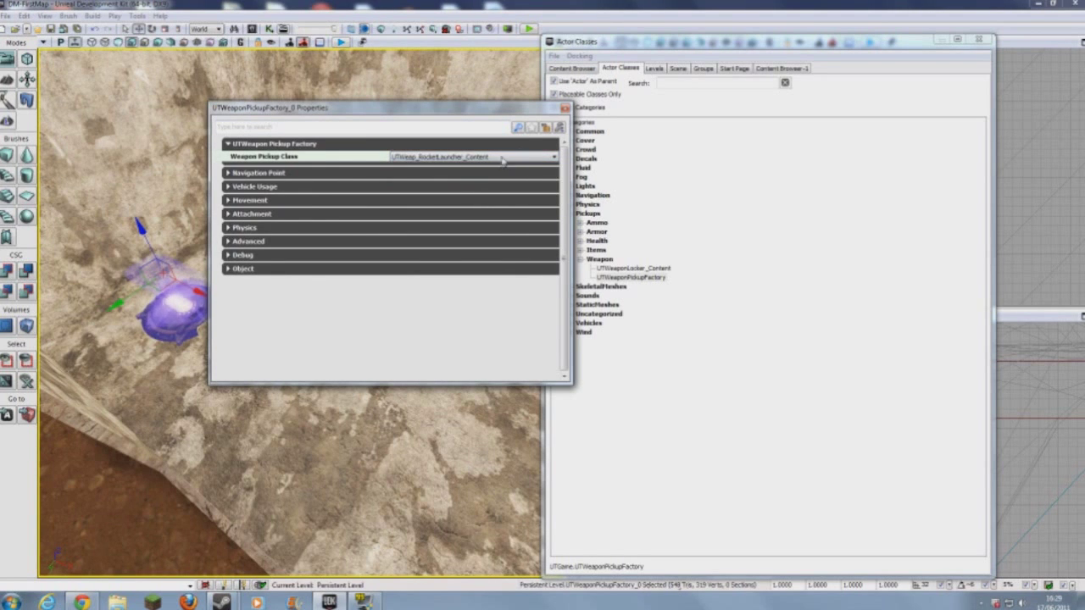
pyautogui.click(565, 110)
# - Assign UTWeap_RocketLauncher_Content to the remaining pickup factory in the room, along the opposite wall
pyautogui.moveTo(508, 174); pyautogui.dragTo(645, 183, button='right')
pyautogui.click(390, 335)
pyautogui.rightClick(403, 322)
pyautogui.click(441, 216)
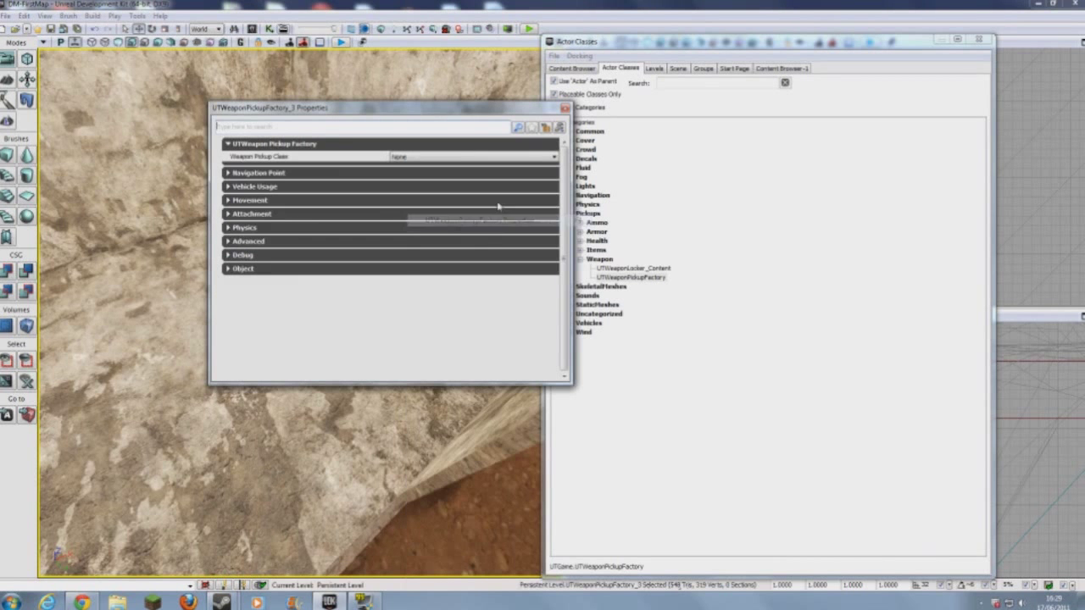
pyautogui.click(545, 144)
pyautogui.click(500, 157)
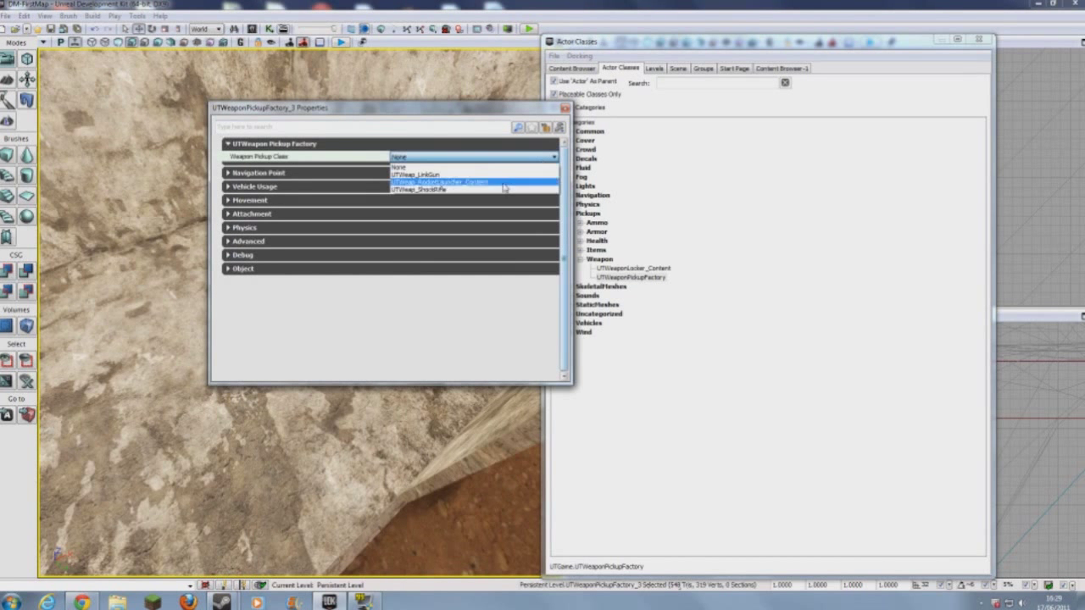
pyautogui.click(475, 187)
pyautogui.click(564, 110)
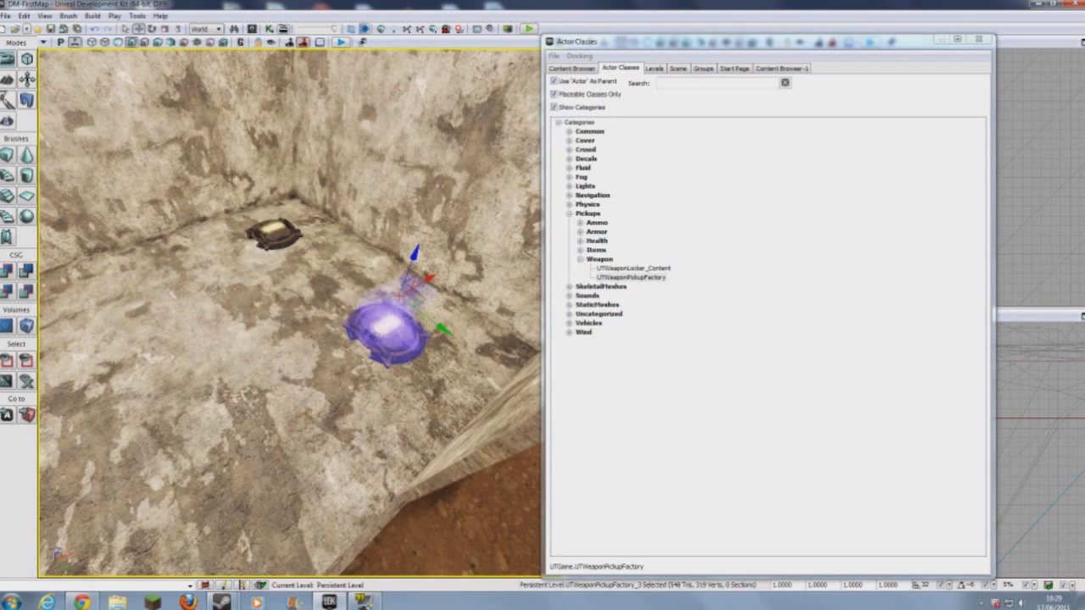
# - Set the Weapon Pickup Class of the pickup factory on the grass in front of the pond to UTWeap_LinkGun
pyautogui.moveTo(402, 322); pyautogui.dragTo(611, 280, button='right')
pyautogui.moveTo(610, 279); pyautogui.dragTo(610, 229)
pyautogui.moveTo(288, 314); pyautogui.dragTo(246, 343, button='right')
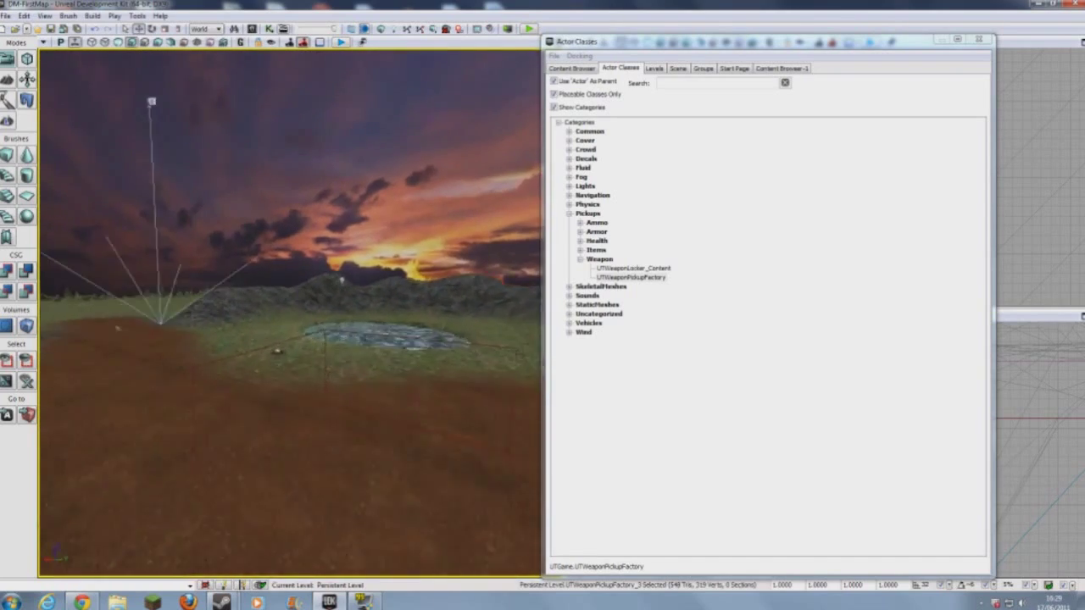
pyautogui.moveTo(246, 343); pyautogui.dragTo(233, 254)
pyautogui.moveTo(233, 254); pyautogui.dragTo(219, 270, button='right')
pyautogui.rightClick(278, 377)
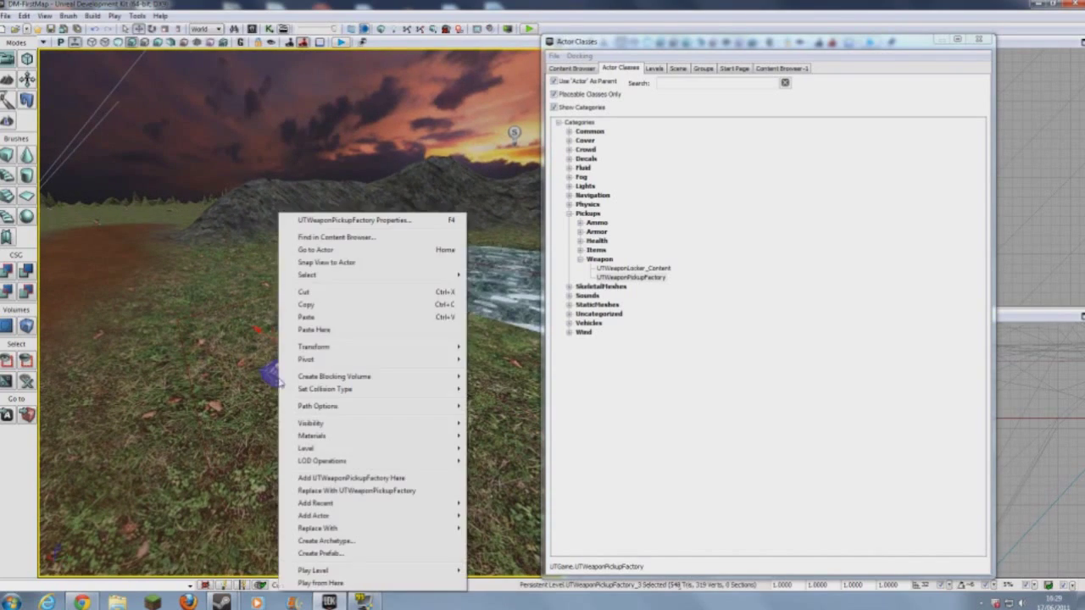
pyautogui.click(336, 220)
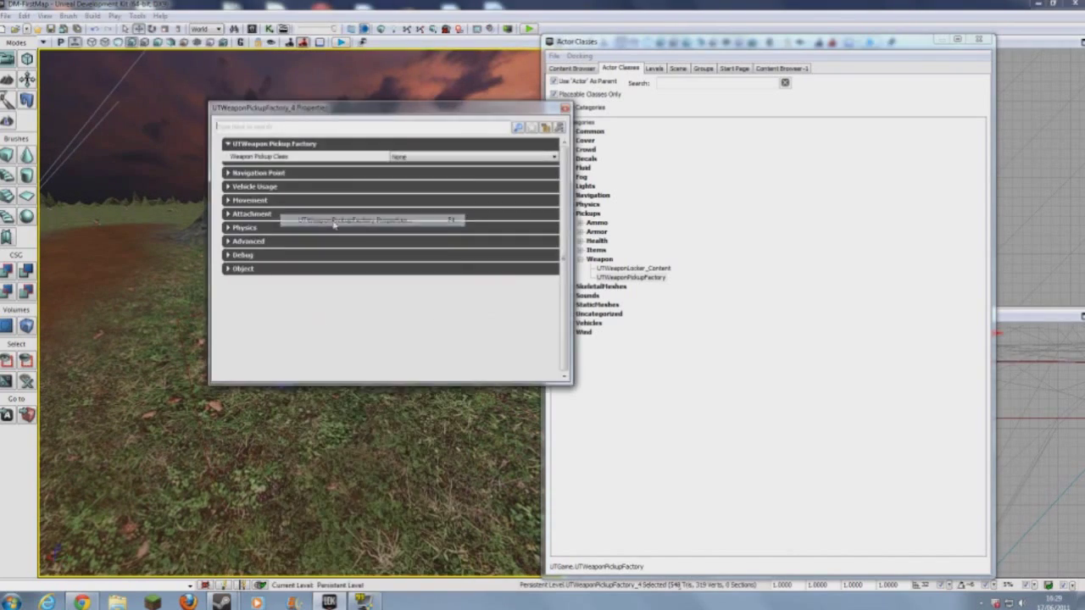
pyautogui.click(475, 157)
pyautogui.click(442, 175)
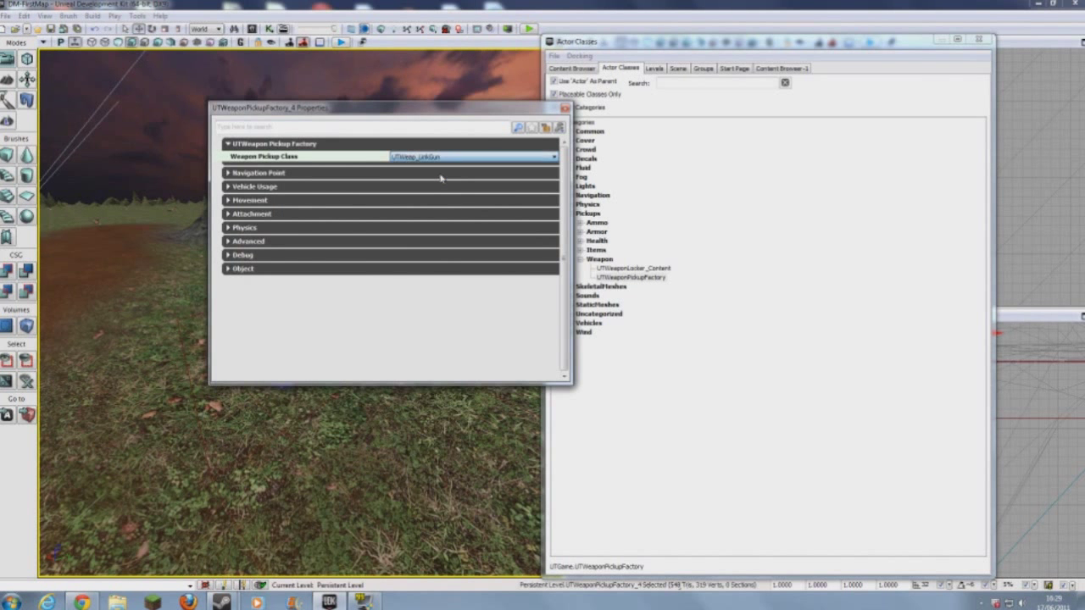
pyautogui.click(565, 109)
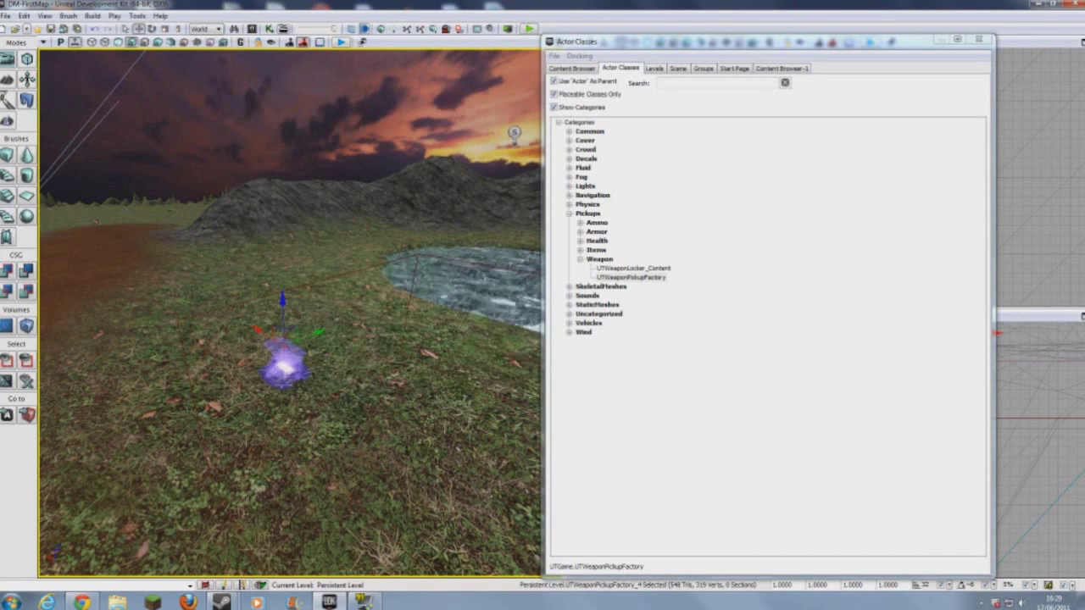
# - Choose a weapon as the Weapon Pickup Class of the first pickup factory in the row on the grass field
pyautogui.moveTo(373, 280); pyautogui.dragTo(331, 203, button='right')
pyautogui.moveTo(288, 314); pyautogui.dragTo(258, 361, button='right')
pyautogui.rightClick(233, 373)
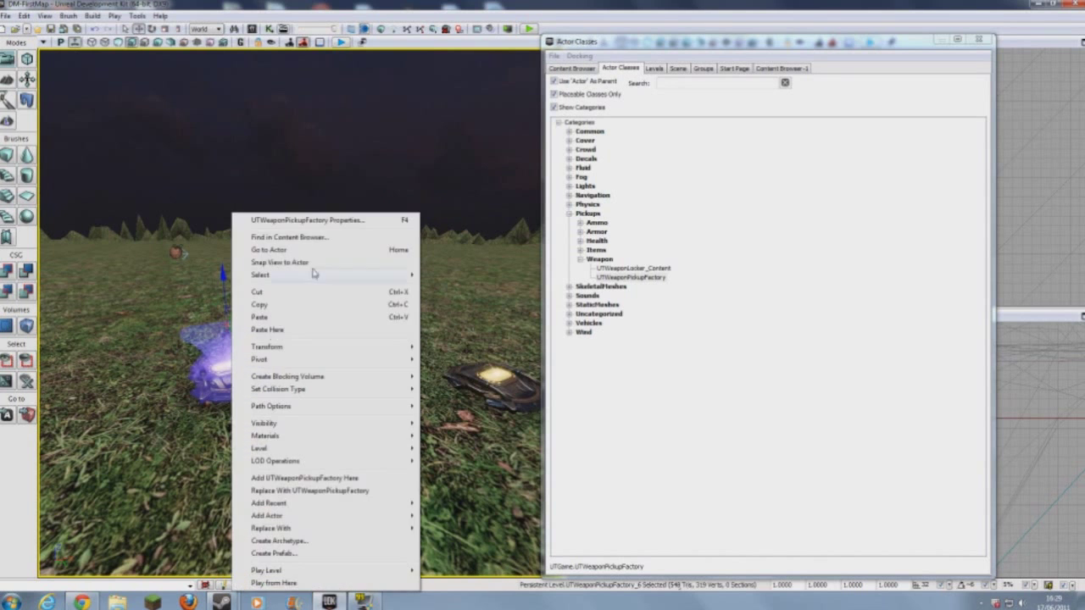
pyautogui.click(324, 222)
pyautogui.click(511, 156)
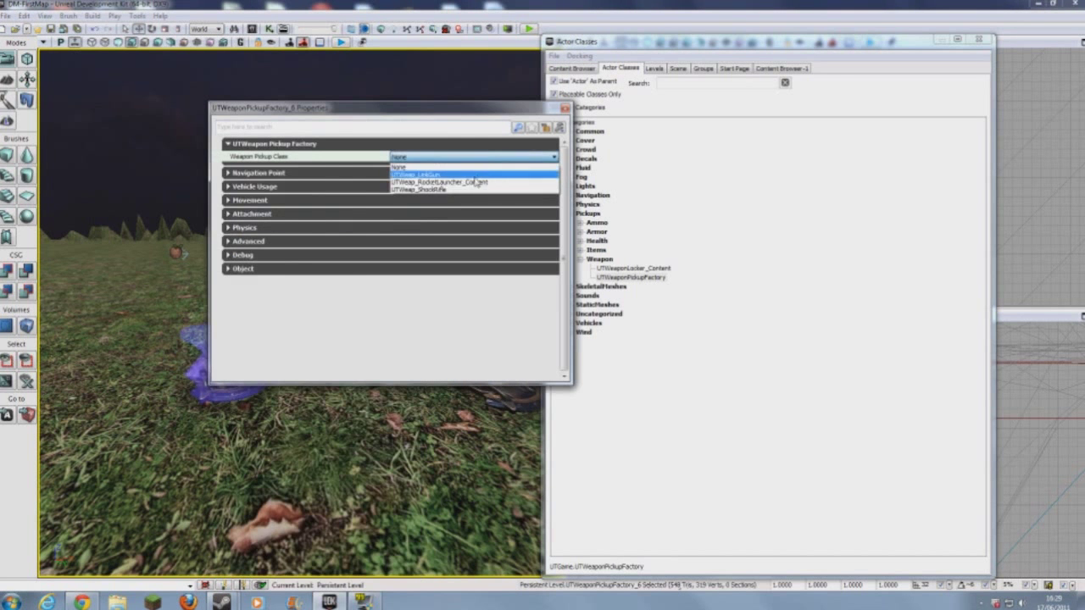
pyautogui.click(508, 177)
pyautogui.click(564, 109)
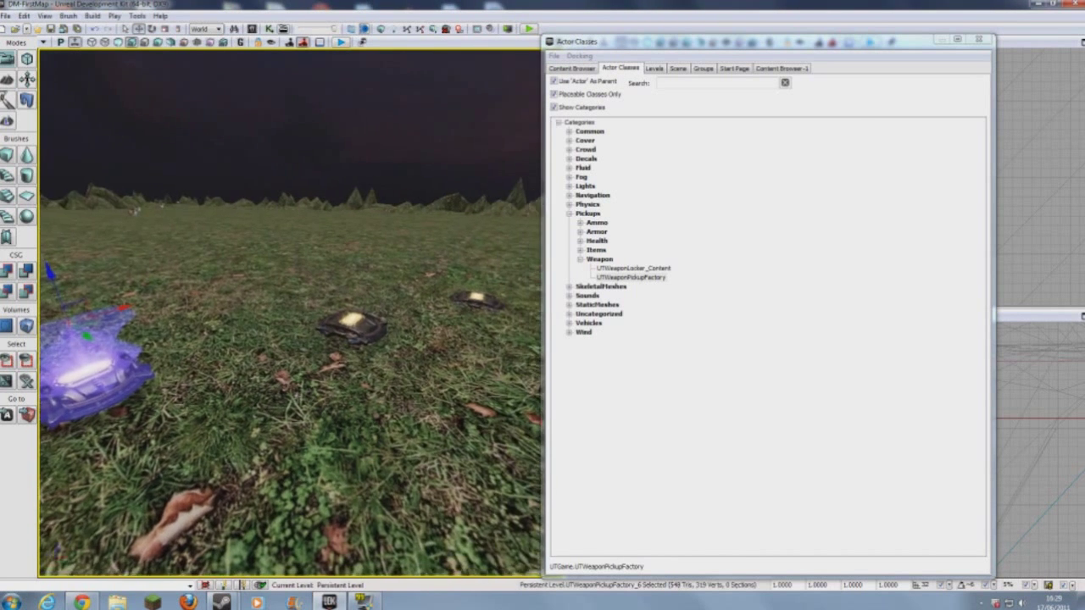
# - Set the Weapon Pickup Class of the middle pickup factory in the grass field's row to UTWeap_LinkGun
pyautogui.moveTo(344, 325); pyautogui.dragTo(352, 324, button='right')
pyautogui.click(353, 324)
pyautogui.rightClick(353, 325)
pyautogui.click(453, 221)
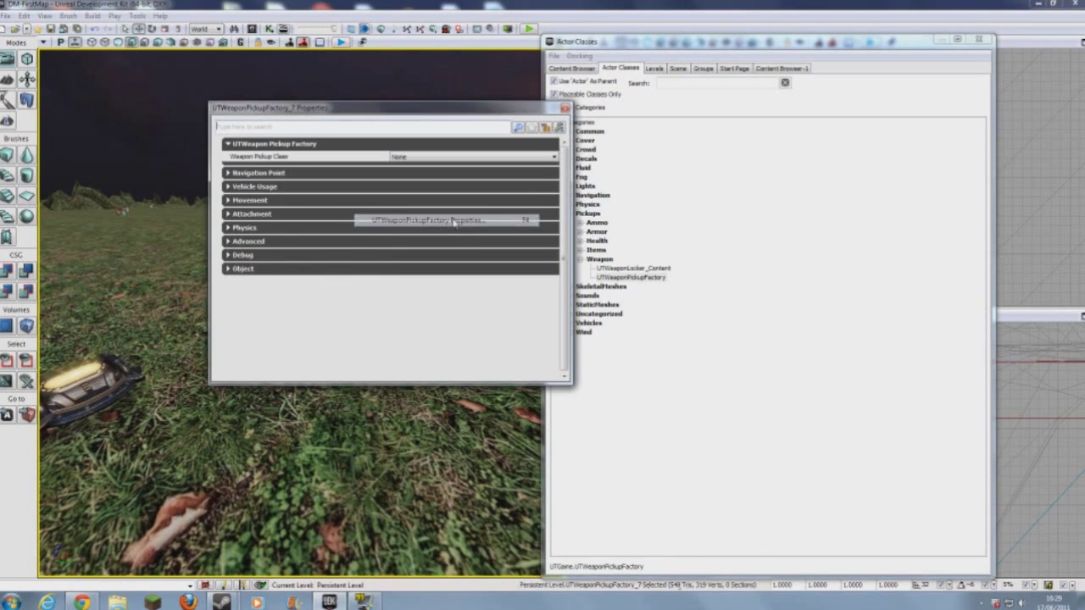
pyautogui.click(529, 158)
pyautogui.click(457, 179)
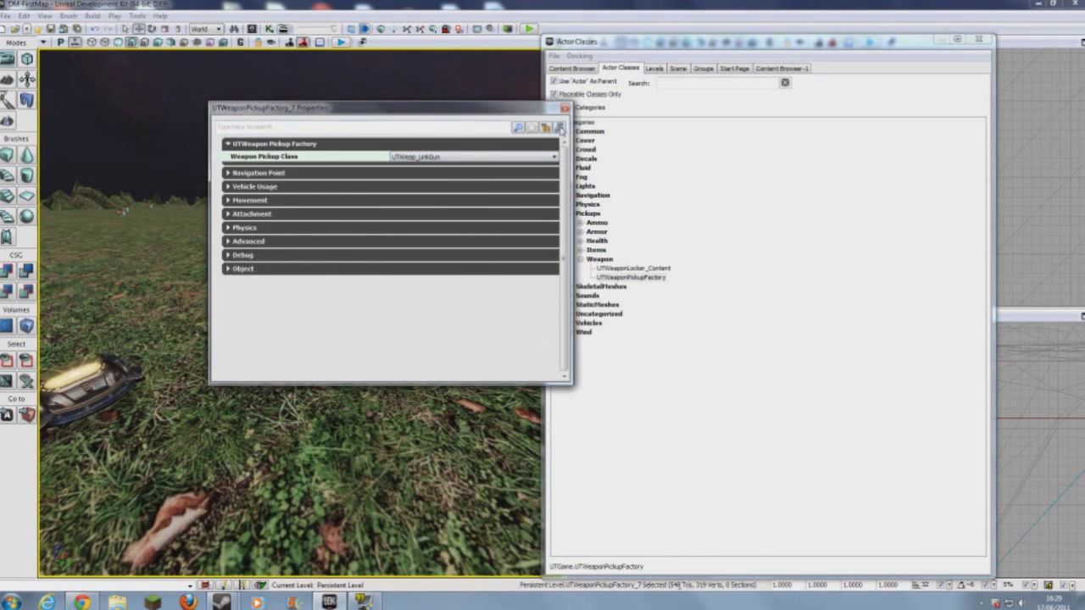
pyautogui.click(565, 108)
# - Set the Weapon Pickup Class of the last pickup factory in the grass field's row to UTWeap_ShockRifle
pyautogui.moveTo(406, 254); pyautogui.dragTo(498, 218, button='right')
pyautogui.click(305, 316)
pyautogui.rightClick(305, 316)
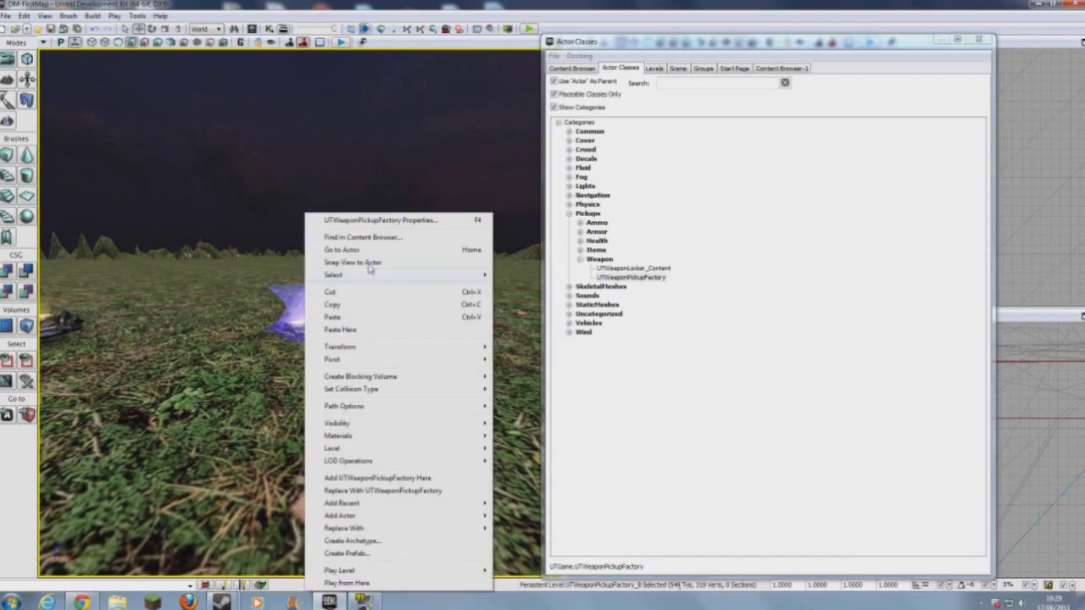
pyautogui.click(397, 221)
pyautogui.click(442, 159)
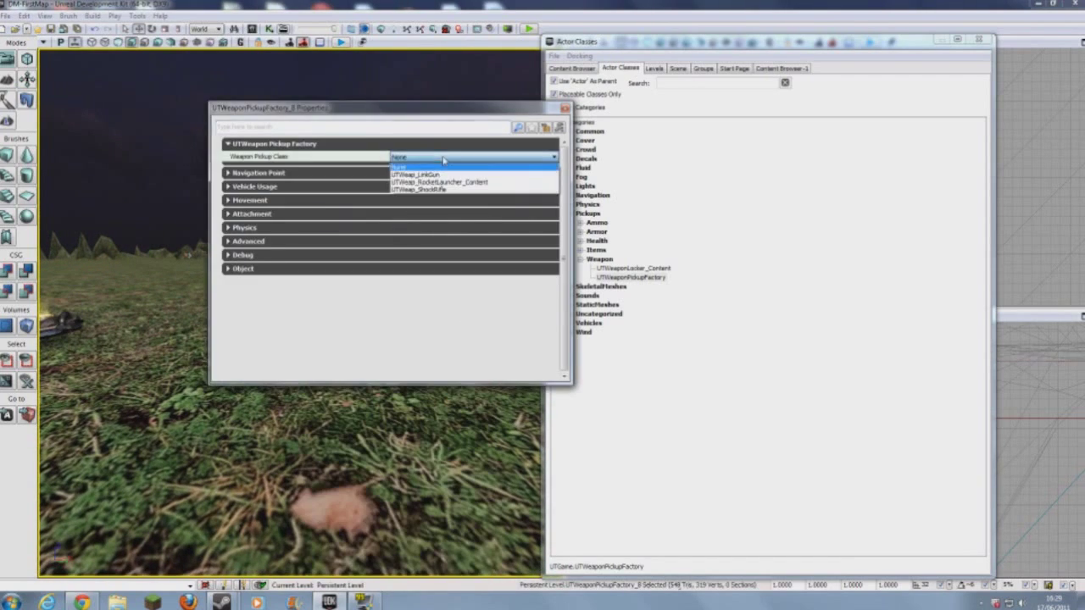
pyautogui.click(440, 191)
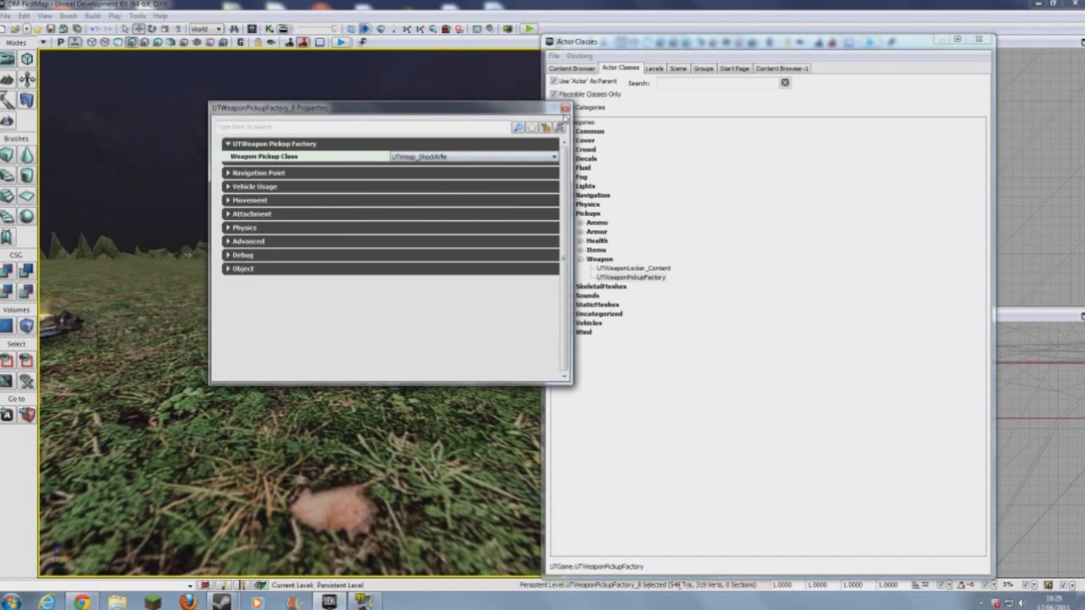
pyautogui.click(565, 108)
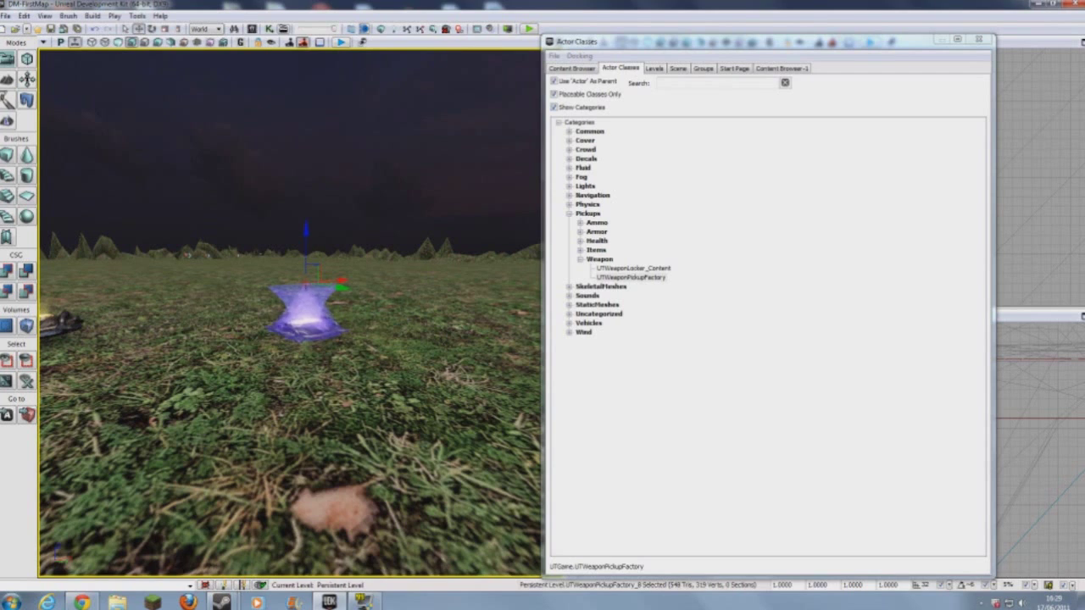
# - Move the Actor Classes window clear of the perspective view, collapse the Pickups category and expand Vehicles
pyautogui.moveTo(653, 44); pyautogui.dragTo(728, 27)
pyautogui.moveTo(300, 314); pyautogui.dragTo(472, 284, button='right')
pyautogui.moveTo(351, 279); pyautogui.dragTo(322, 301, button='right')
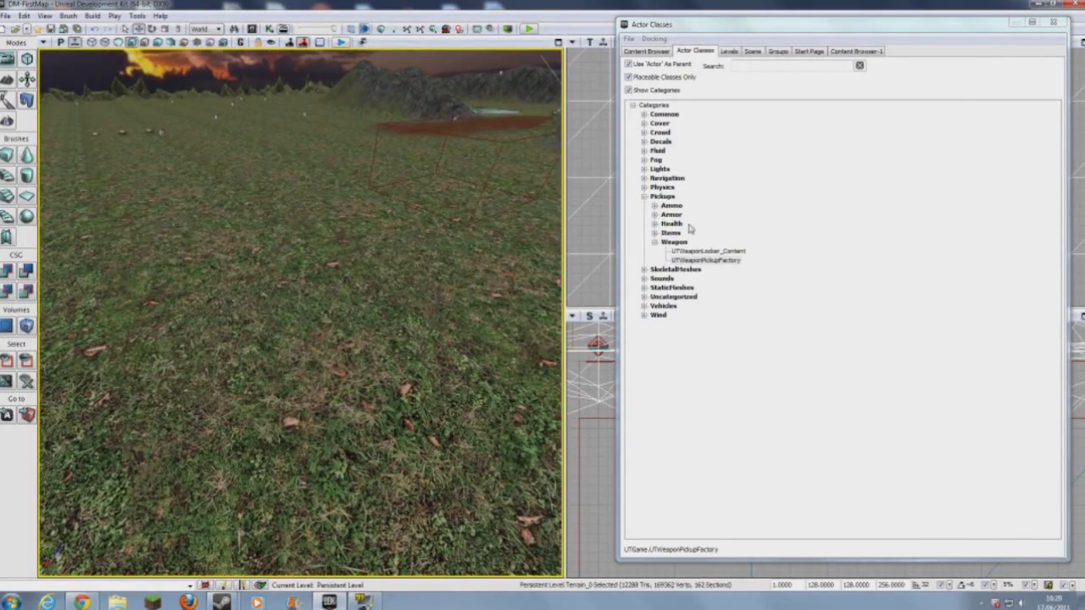
pyautogui.click(655, 242)
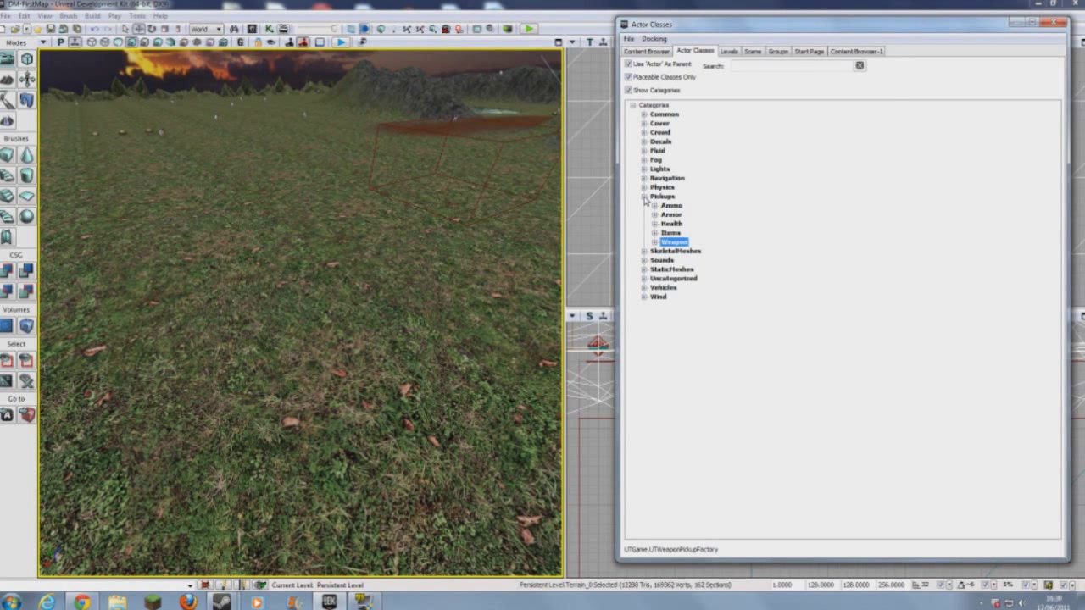
pyautogui.click(644, 197)
pyautogui.click(644, 242)
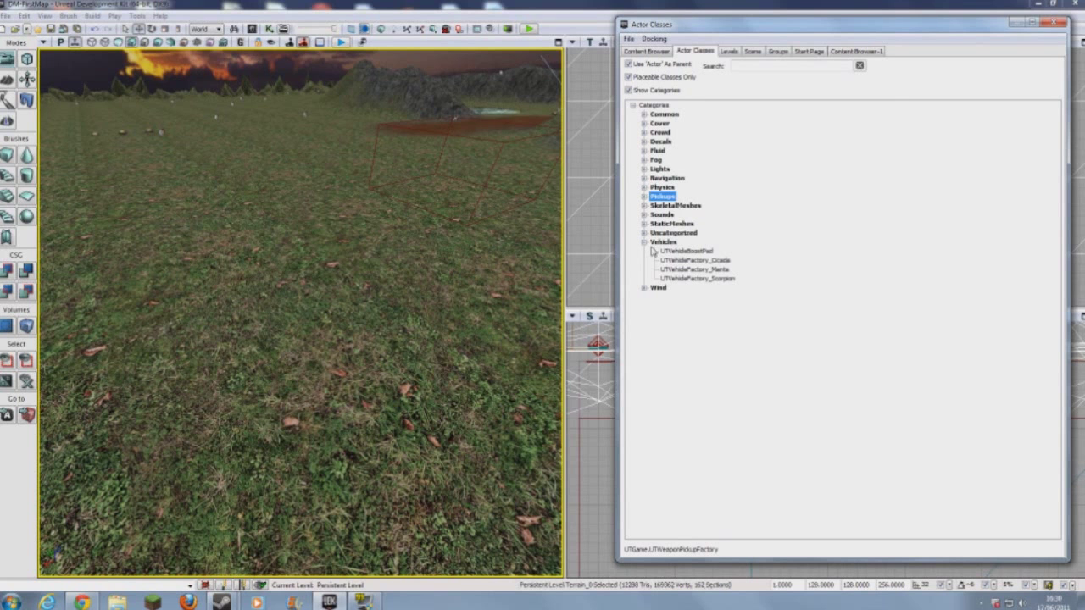
# - Place two UTVehicleFactory_Manta actors at separate spots on the grass field
pyautogui.click(707, 269)
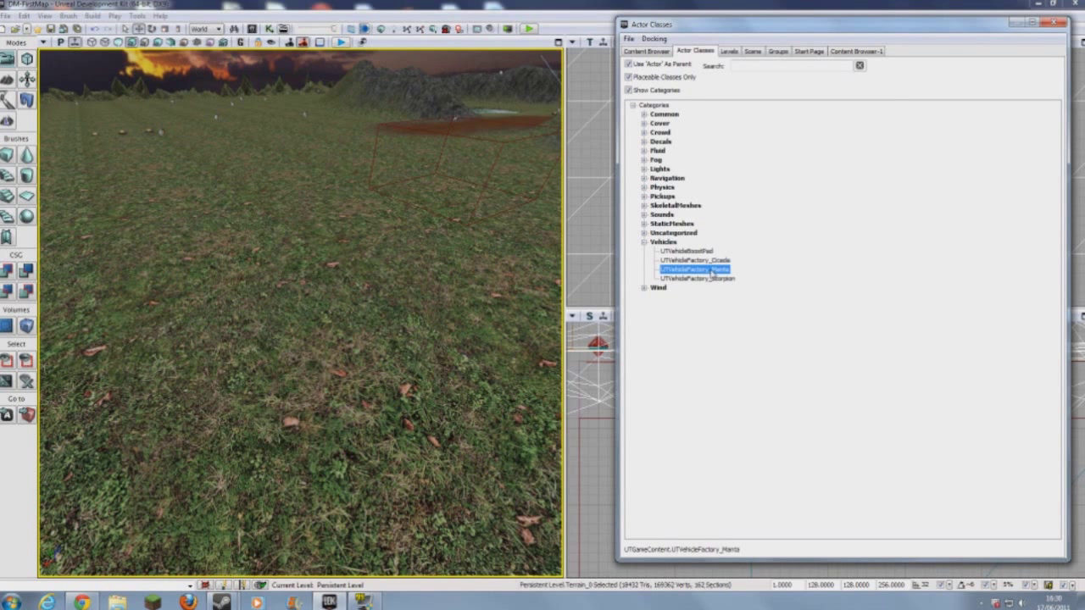
pyautogui.moveTo(474, 297); pyautogui.dragTo(544, 297, button='right')
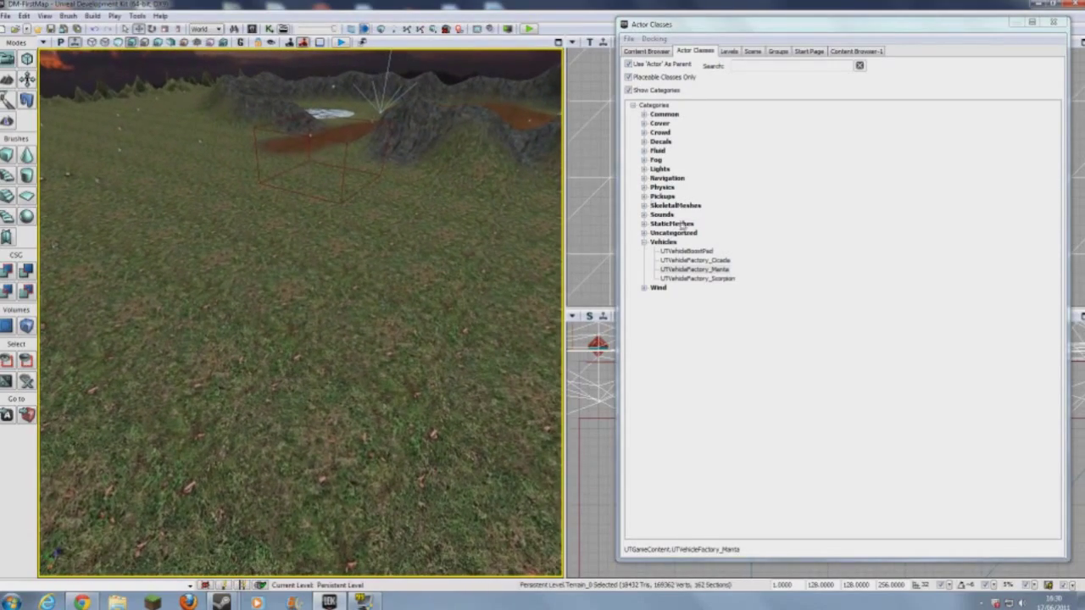
pyautogui.click(681, 269)
pyautogui.moveTo(474, 297); pyautogui.dragTo(475, 270, button='right')
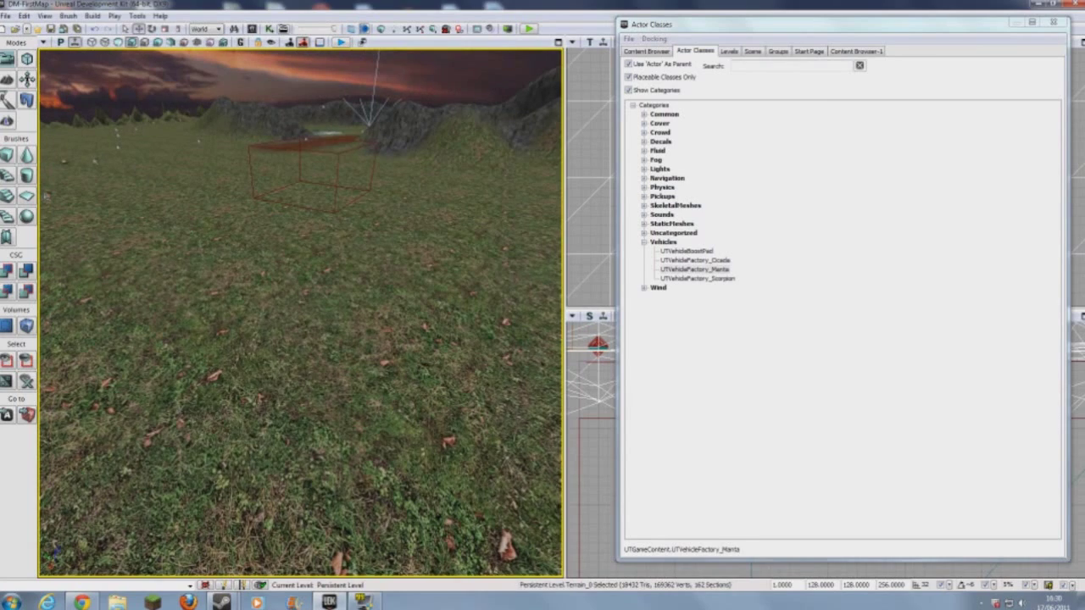
pyautogui.rightClick(321, 325)
pyautogui.click(390, 212)
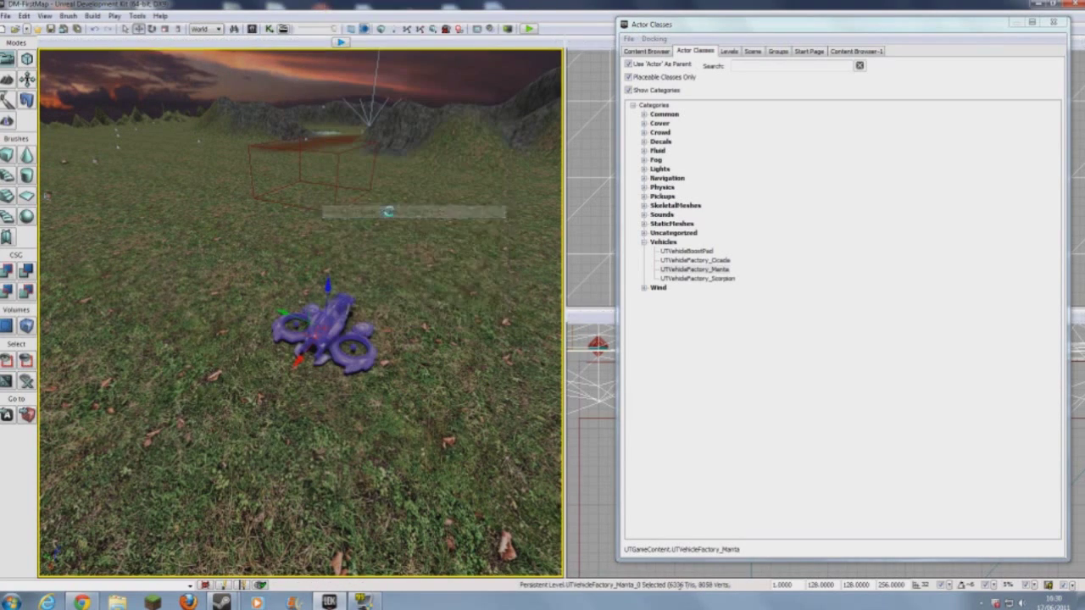
pyautogui.moveTo(391, 254)
pyautogui.mouseDown(button='right')
pyautogui.moveTo(391, 195)
pyautogui.moveTo(326, 206)
pyautogui.moveTo(423, 275)
pyautogui.mouseUp(button='right')
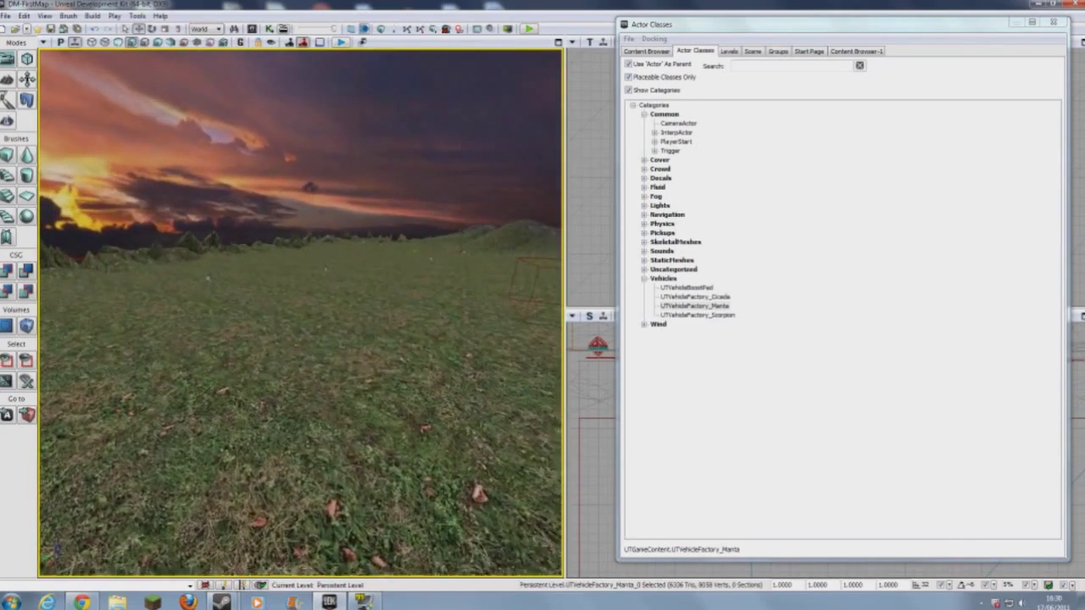
pyautogui.rightClick(281, 364)
pyautogui.click(377, 250)
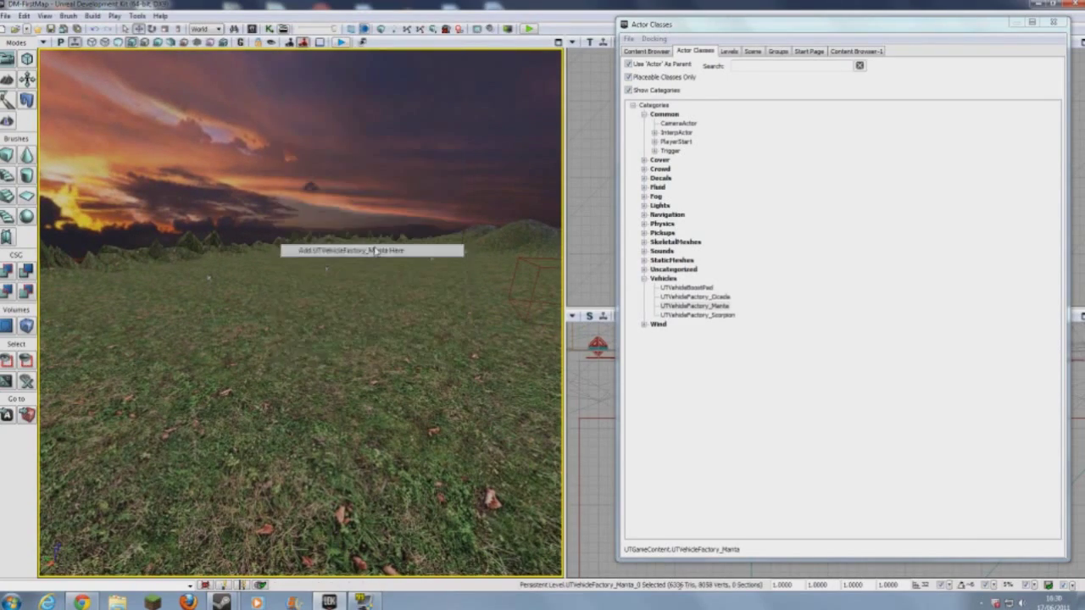
# - Place two UTVehicleFactory_Scorpion actors at separate spots on the grass field
pyautogui.moveTo(377, 250); pyautogui.dragTo(347, 246, button='right')
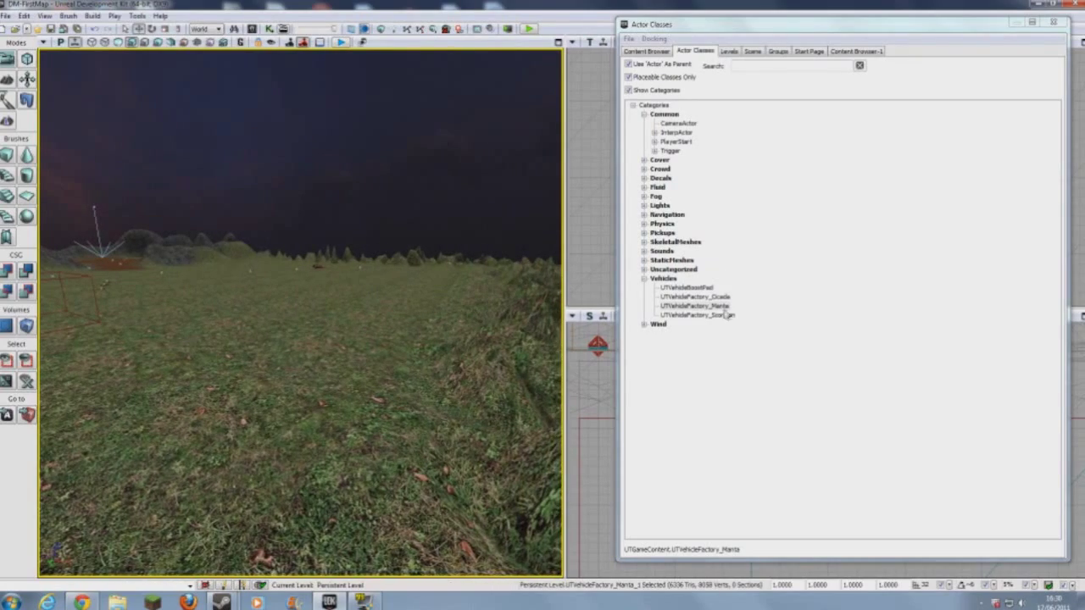
pyautogui.click(720, 317)
pyautogui.moveTo(407, 288); pyautogui.dragTo(343, 286, button='right')
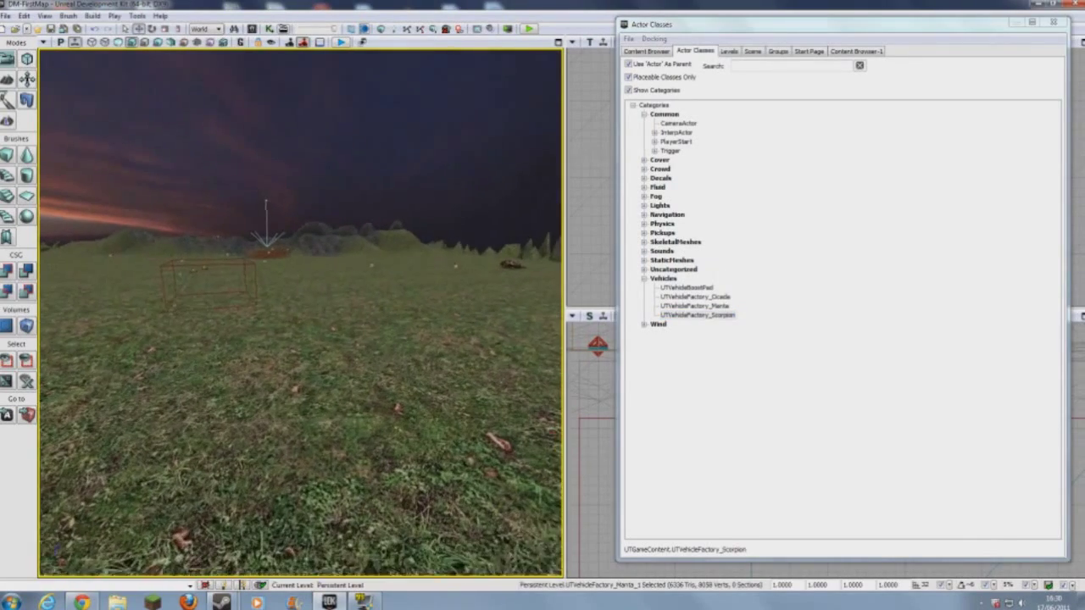
pyautogui.rightClick(363, 354)
pyautogui.click(414, 242)
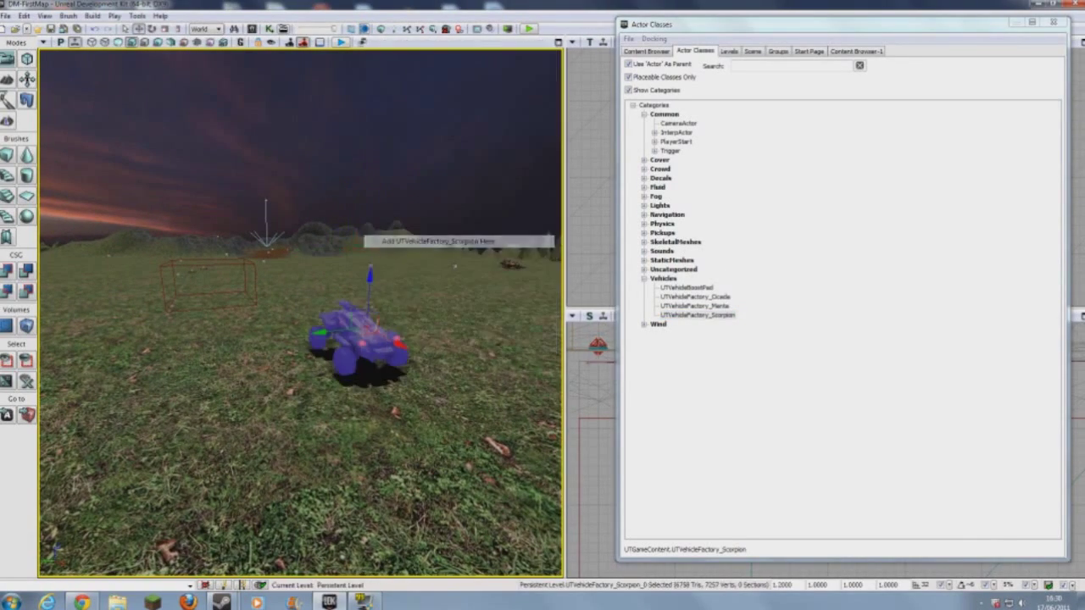
pyautogui.moveTo(414, 242); pyautogui.dragTo(345, 305, button='right')
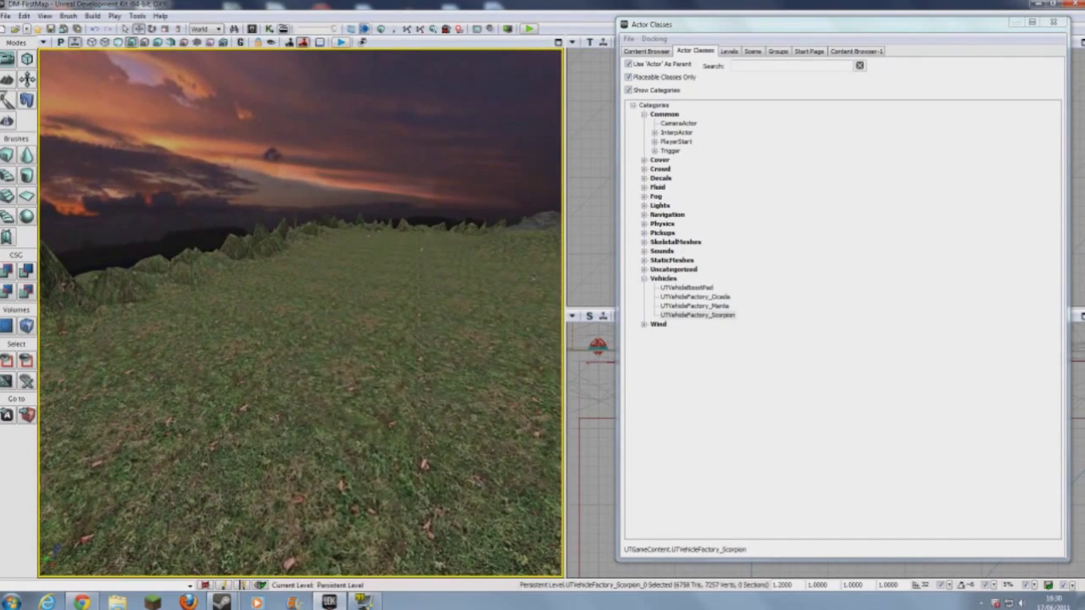
pyautogui.click(379, 479)
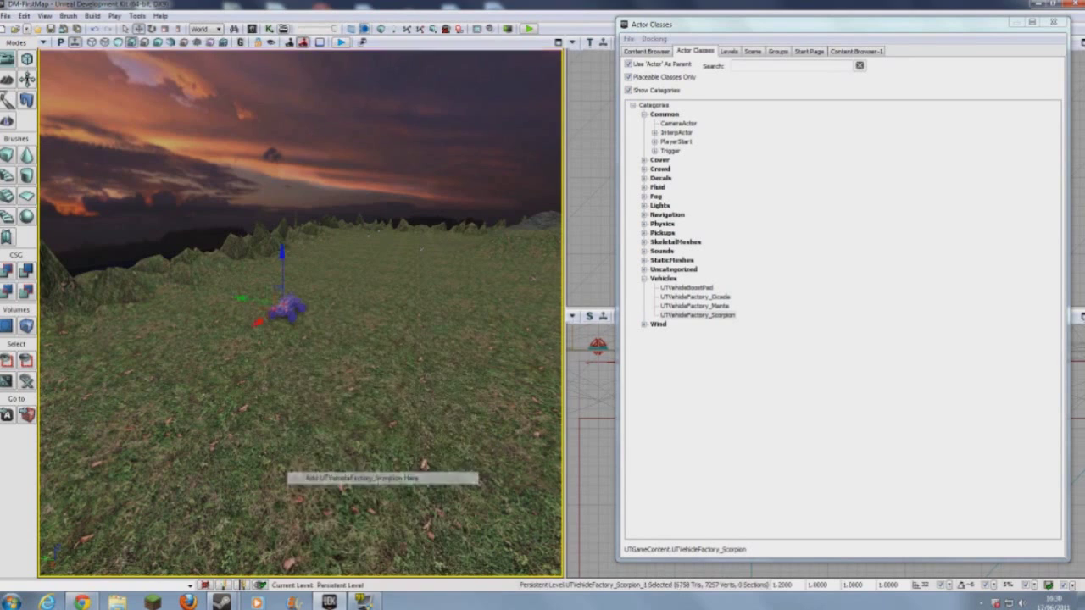
# - Place a UTVehicleFactory_Cicada on the grass beside the dirt area, and close the Actor Classes window
pyautogui.moveTo(380, 479); pyautogui.dragTo(373, 407, button='right')
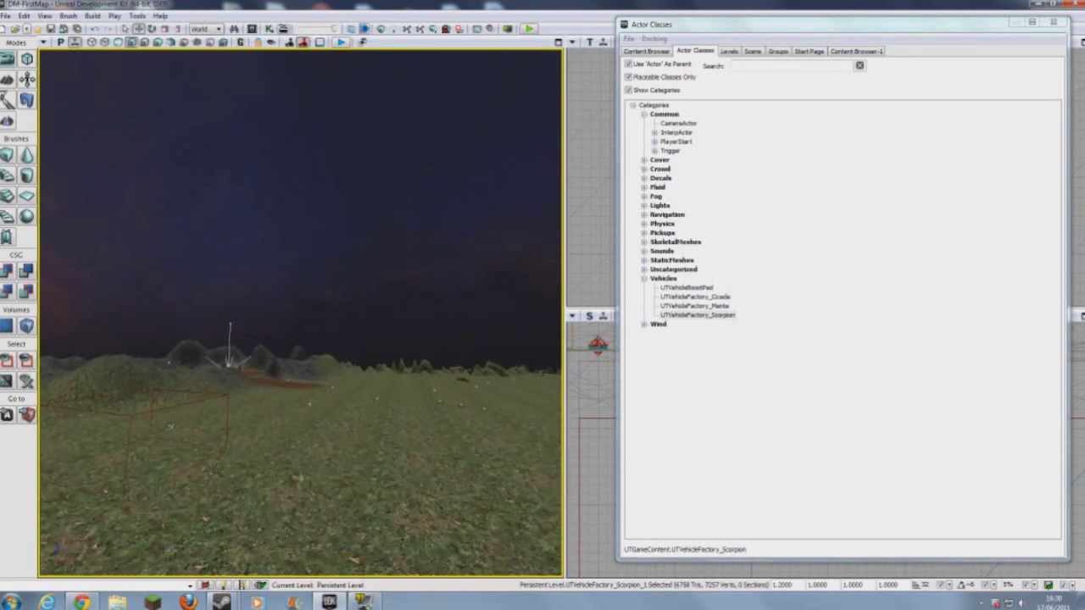
pyautogui.click(695, 297)
pyautogui.moveTo(314, 322); pyautogui.dragTo(297, 271)
pyautogui.moveTo(297, 271); pyautogui.dragTo(402, 394, button='right')
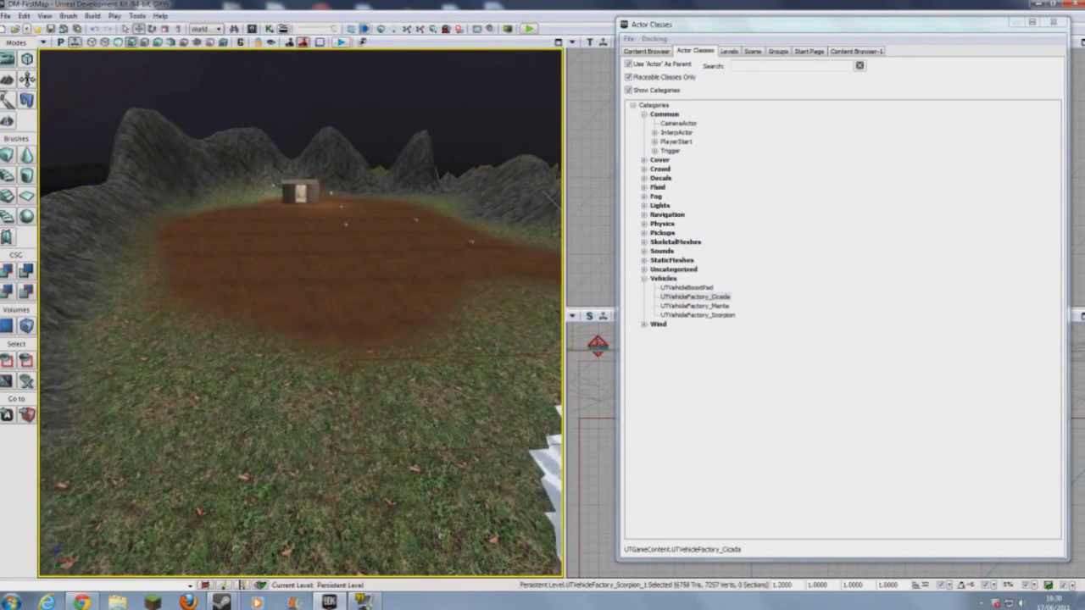
pyautogui.rightClick(271, 99)
pyautogui.click(342, 304)
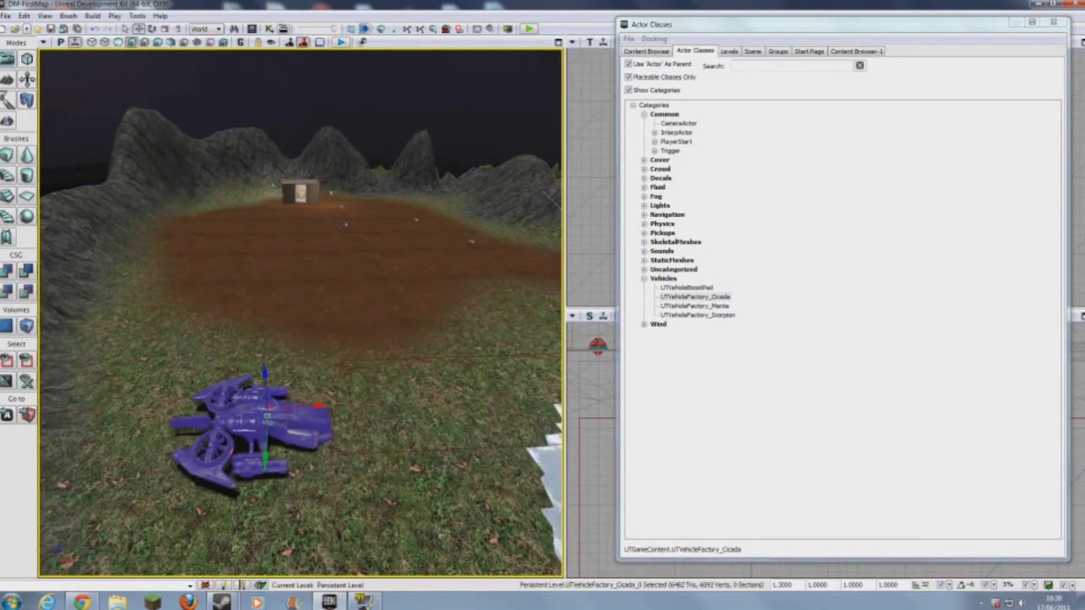
pyautogui.moveTo(301, 339); pyautogui.dragTo(309, 248, button='right')
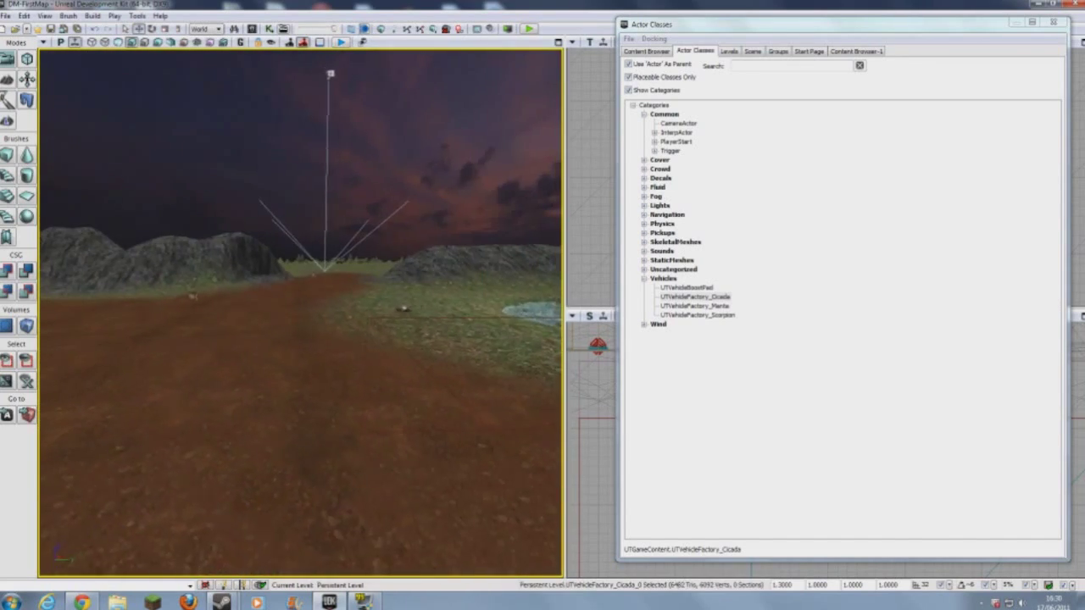
pyautogui.click(1052, 24)
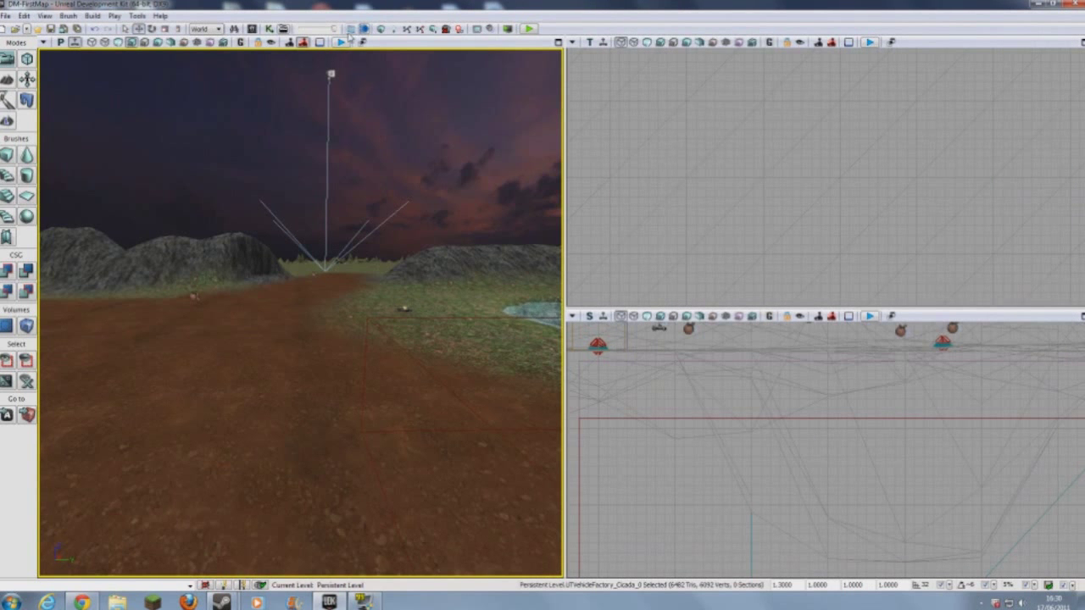
# - Build the map's geometry and paths, reviewing and dismissing the Map Check list after each build
pyautogui.click(381, 31)
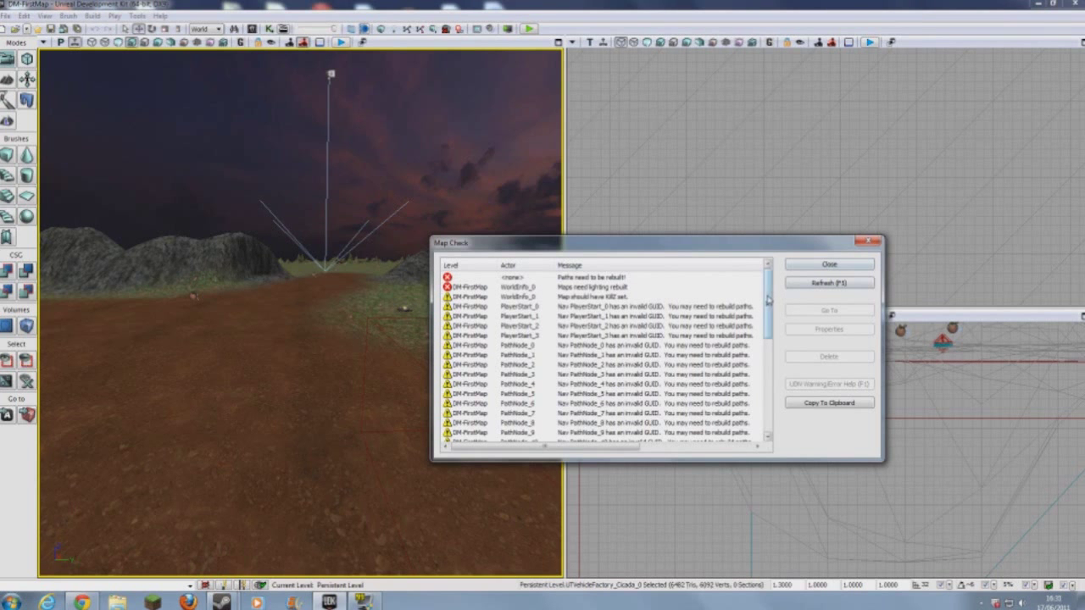
pyautogui.moveTo(768, 296); pyautogui.dragTo(746, 422)
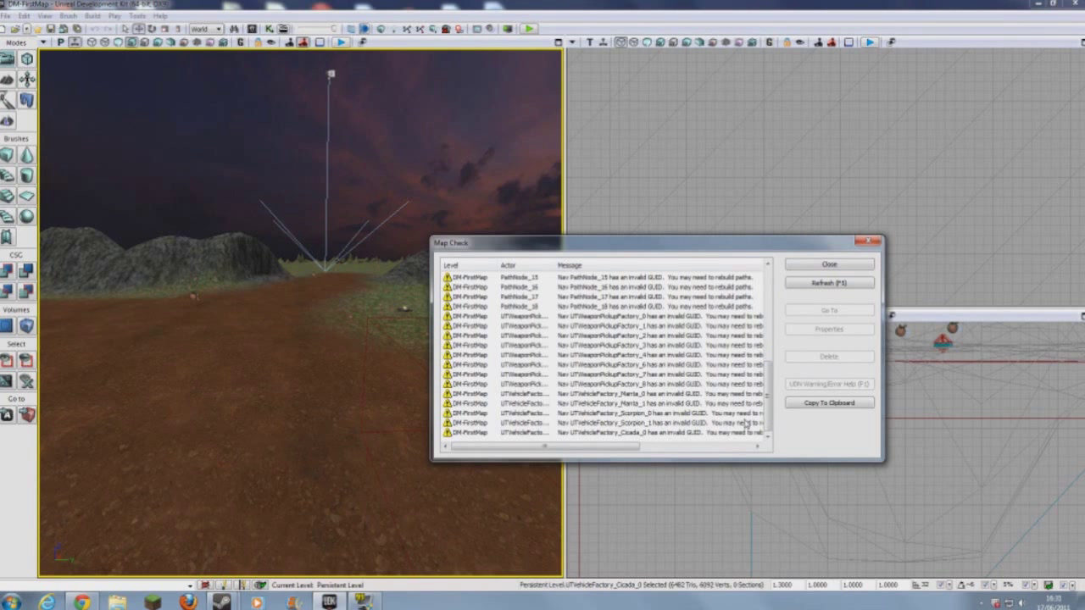
pyautogui.click(870, 243)
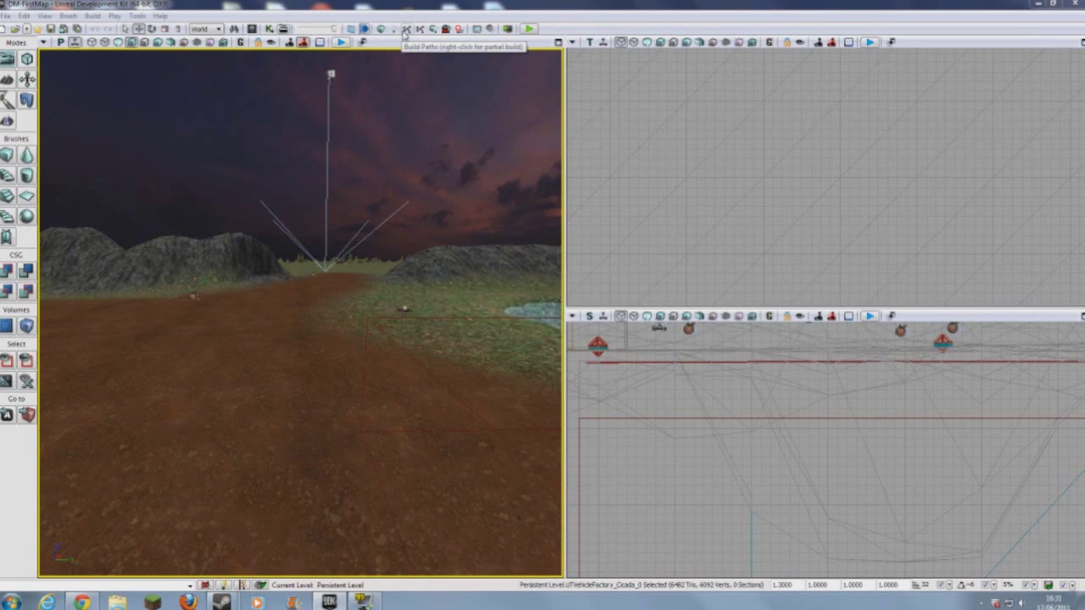
pyautogui.click(405, 31)
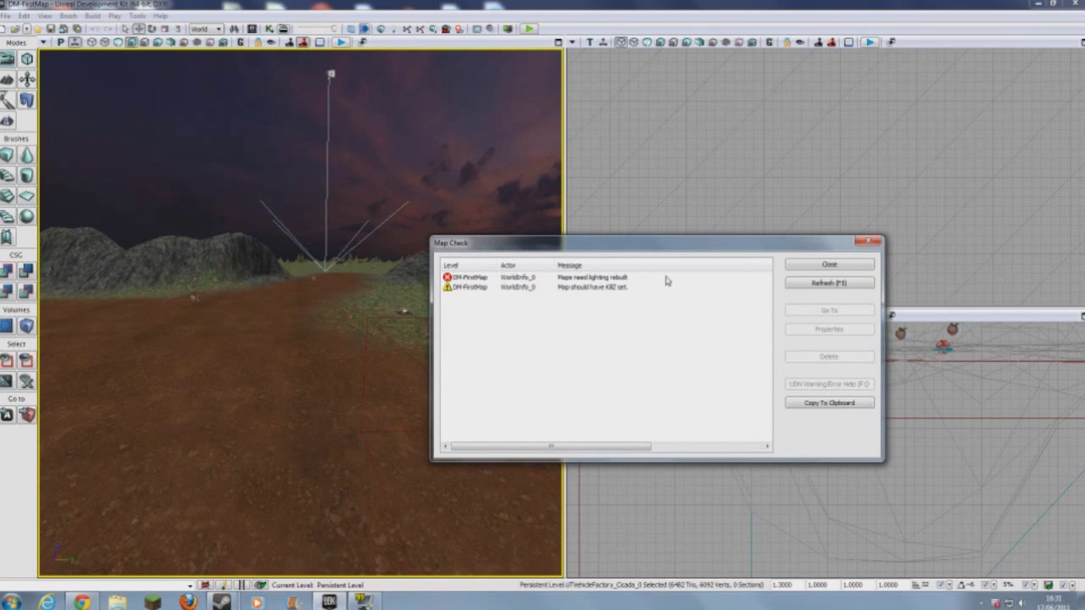
pyautogui.click(871, 244)
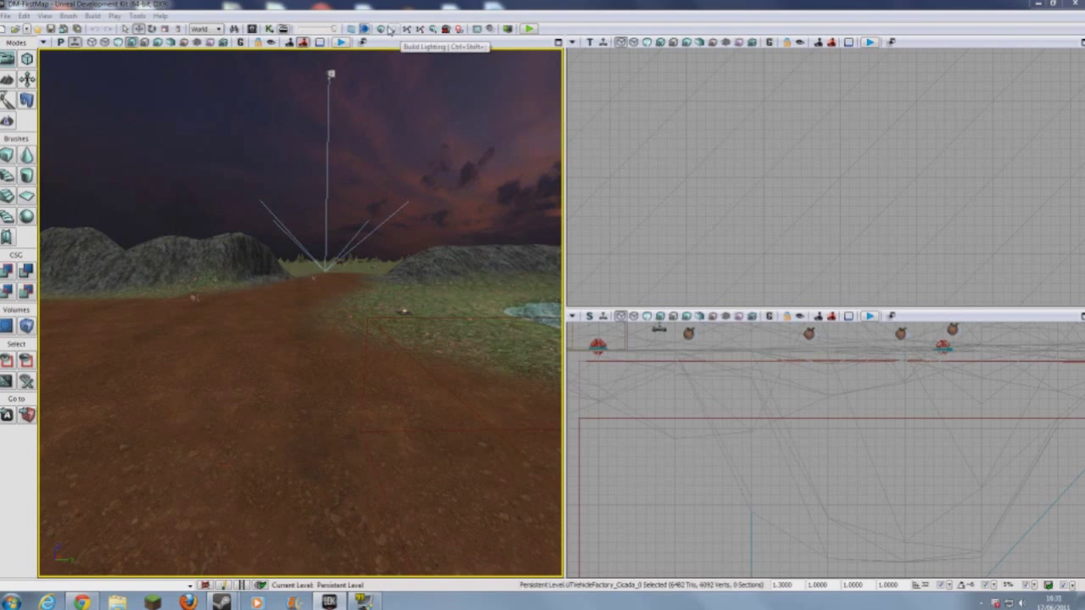
# - Start a lighting build at Production quality with BSP, static meshes and building LOD textures included
pyautogui.click(389, 30)
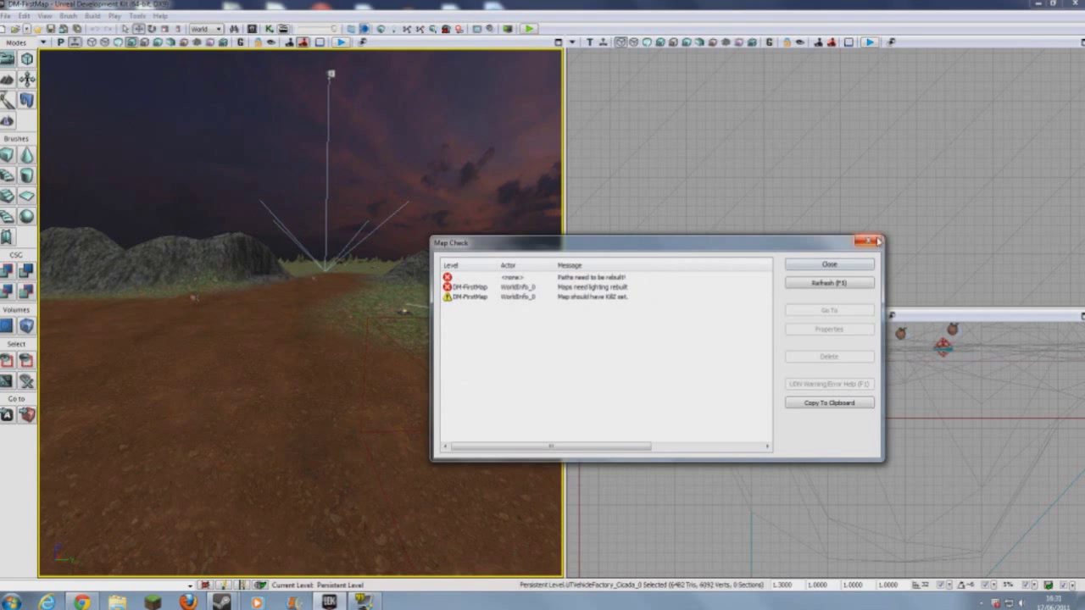
pyautogui.click(875, 243)
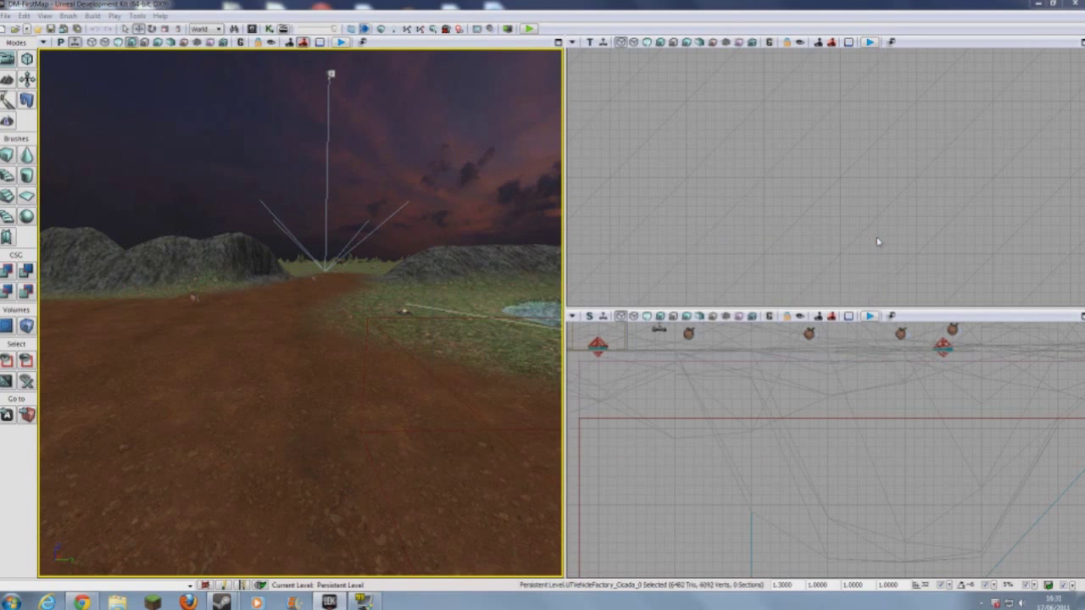
pyautogui.click(396, 36)
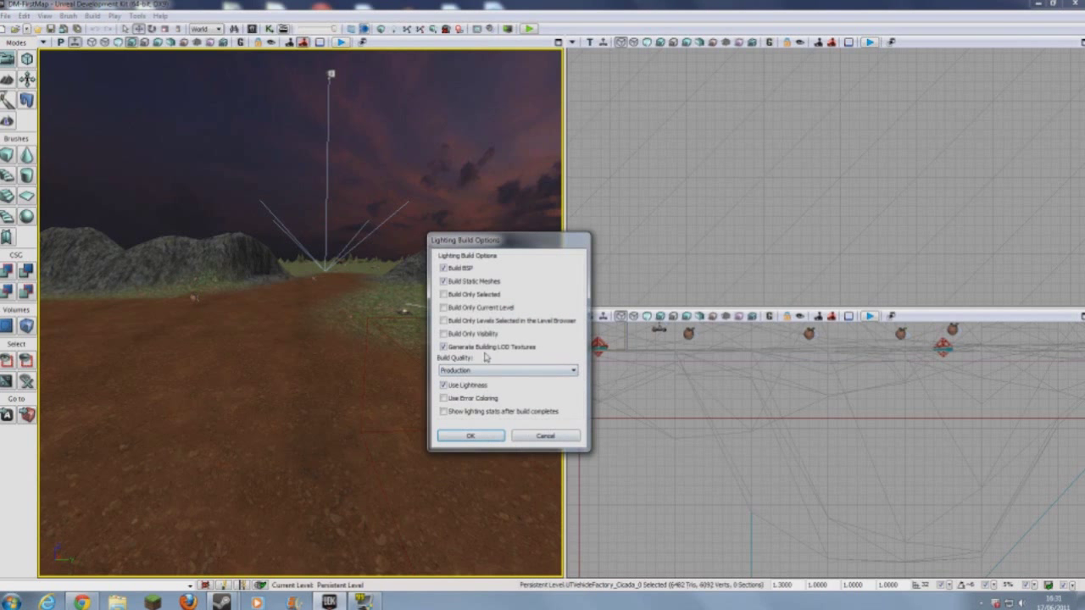
pyautogui.click(471, 436)
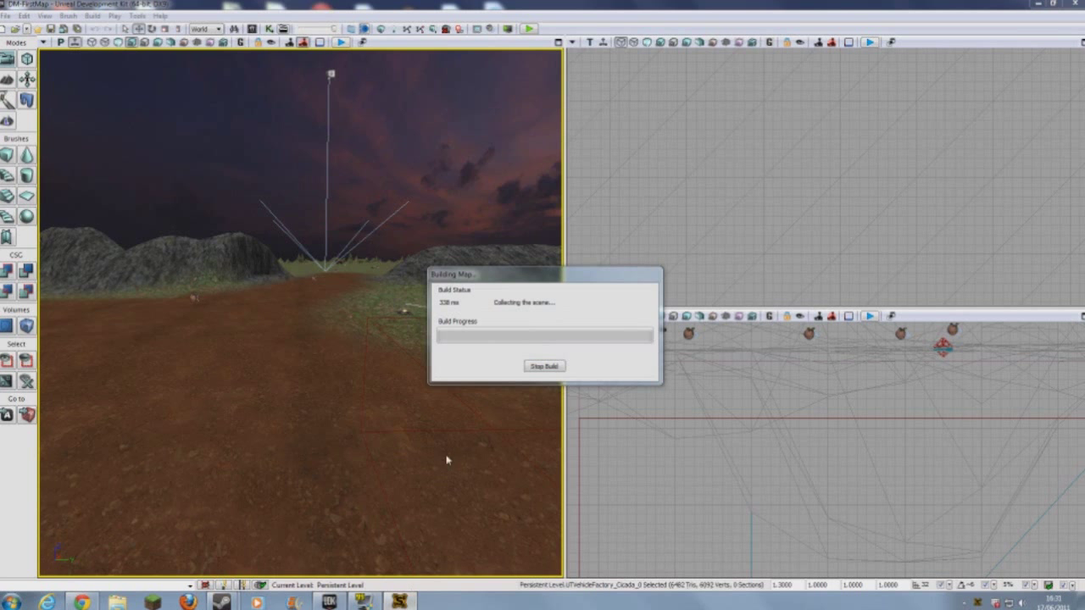
# - Bring up the Swarm Agent window beside the build progress to follow the lighting build, and dismiss the resulting Map Check
pyautogui.moveTo(399, 601)
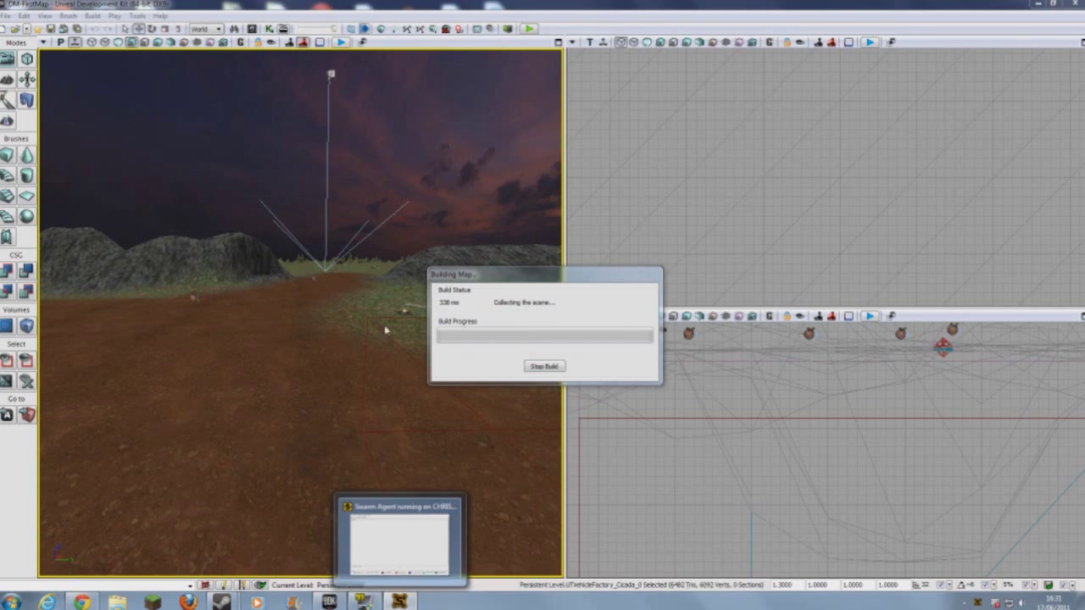
pyautogui.click(402, 523)
pyautogui.moveTo(480, 112); pyautogui.dragTo(200, 99)
pyautogui.moveTo(500, 93); pyautogui.dragTo(313, 126)
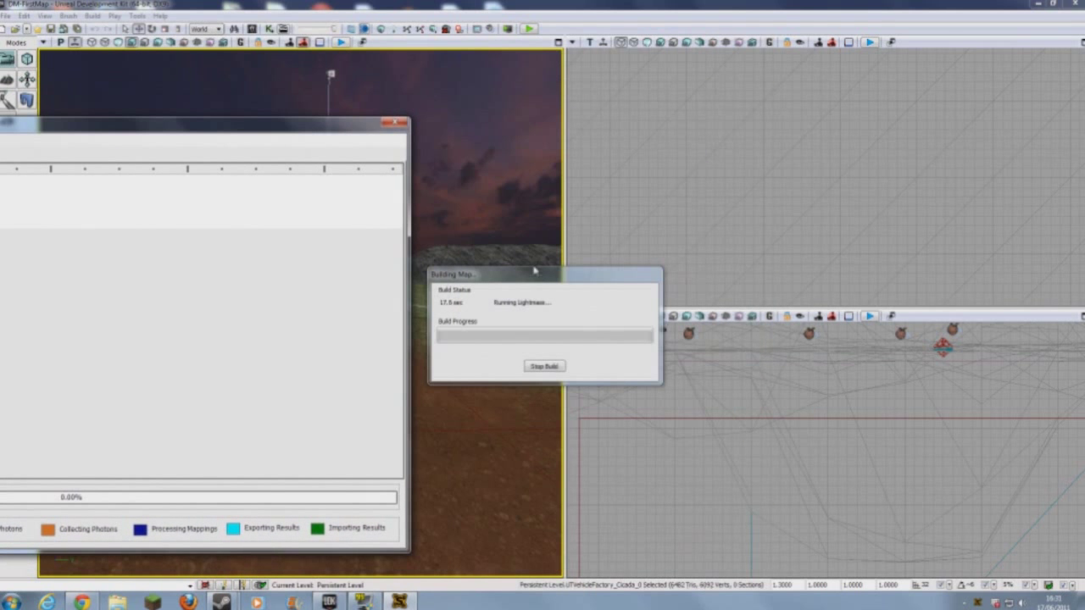
pyautogui.moveTo(327, 133); pyautogui.dragTo(296, 162)
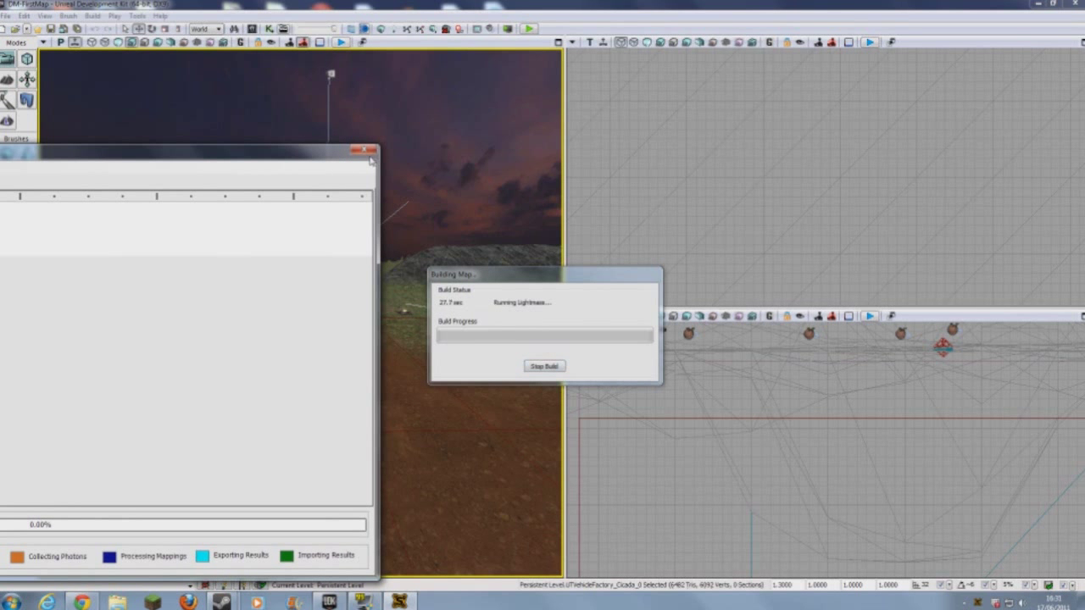
pyautogui.moveTo(341, 158); pyautogui.dragTo(371, 152)
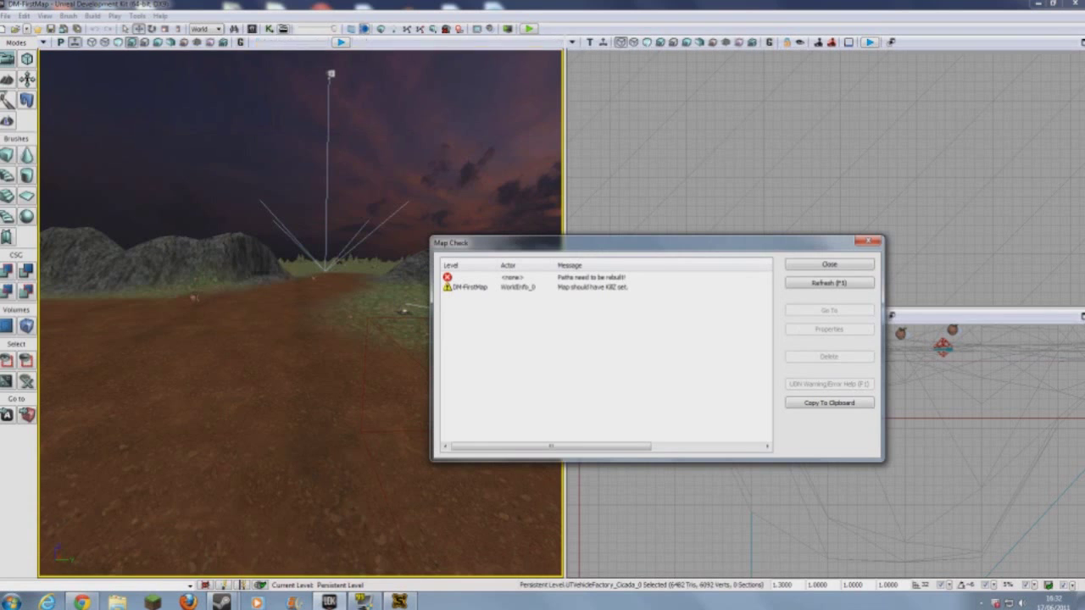
pyautogui.click(862, 244)
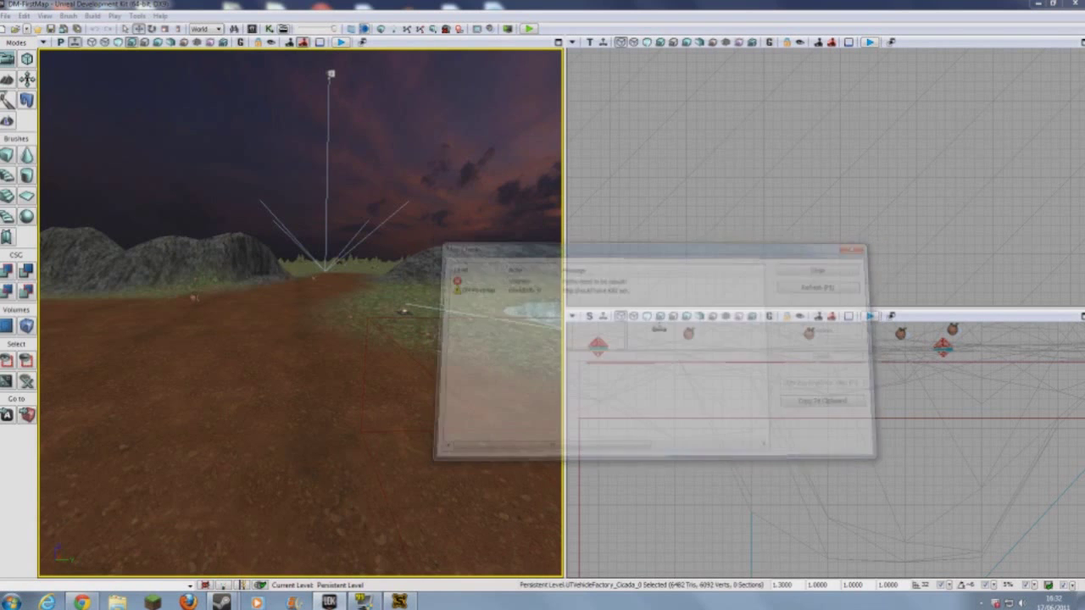
# - Inspect the built path connections of the Cicada factory and of a path node on the dirt area
pyautogui.press('Left')
pyautogui.moveTo(301, 313); pyautogui.dragTo(326, 373)
pyautogui.moveTo(326, 373); pyautogui.dragTo(466, 343, button='right')
pyautogui.moveTo(339, 339); pyautogui.dragTo(352, 318, button='right')
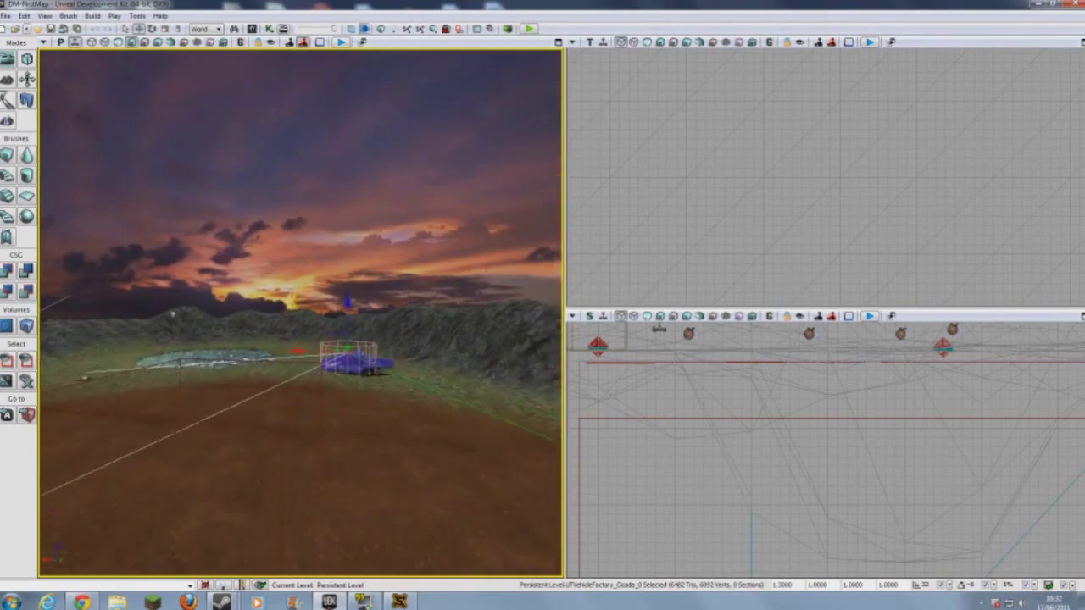
pyautogui.moveTo(352, 318); pyautogui.dragTo(355, 246)
pyautogui.moveTo(354, 246); pyautogui.dragTo(140, 290, button='right')
pyautogui.click(292, 365)
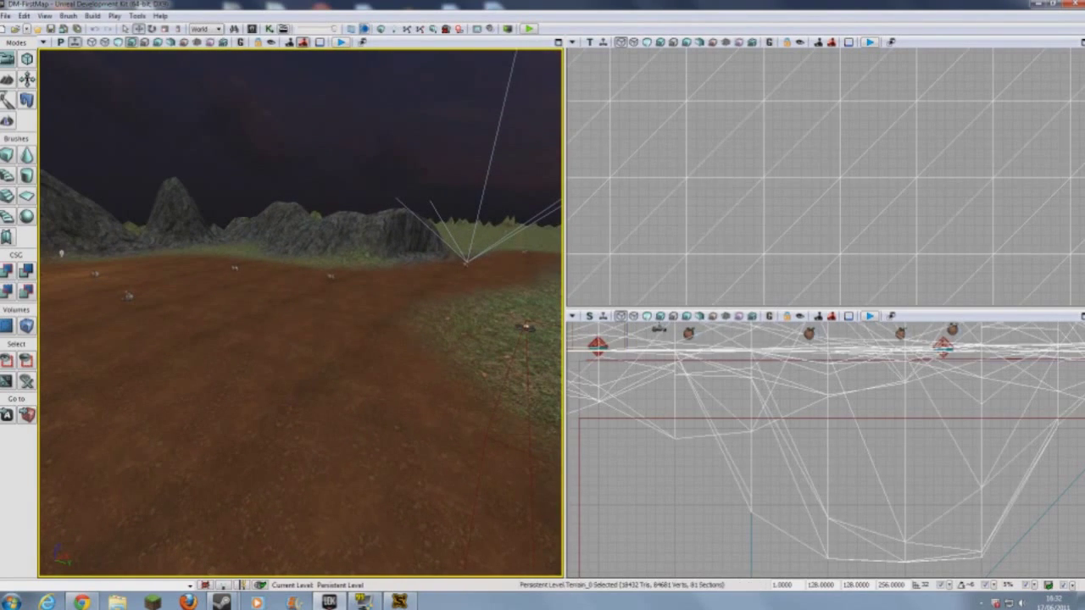
pyautogui.click(331, 275)
pyautogui.moveTo(330, 276); pyautogui.dragTo(304, 254, button='right')
pyautogui.moveTo(303, 254); pyautogui.dragTo(373, 254)
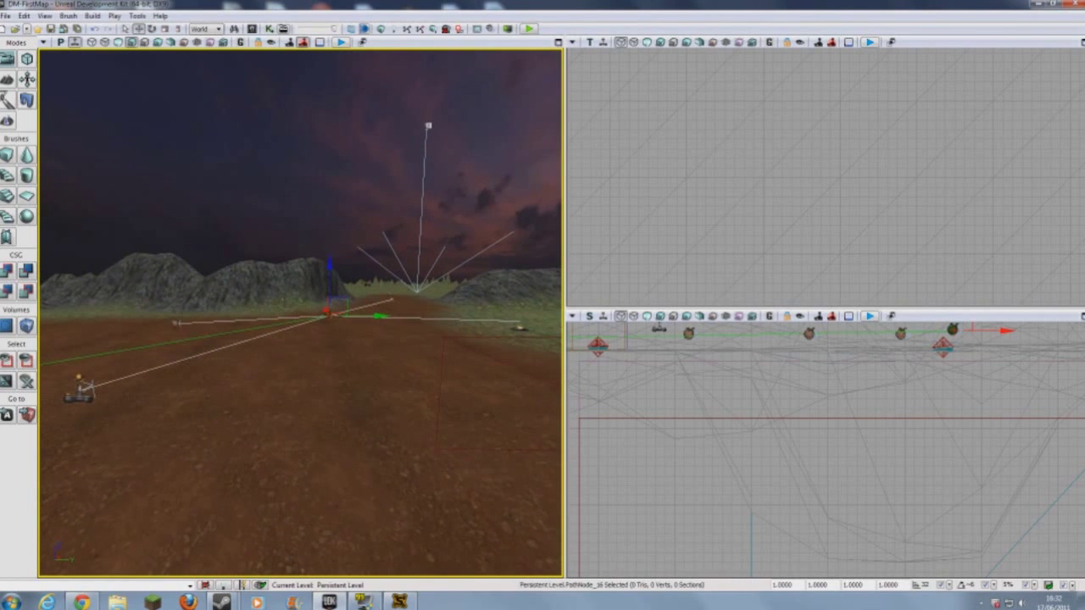
pyautogui.click(331, 373)
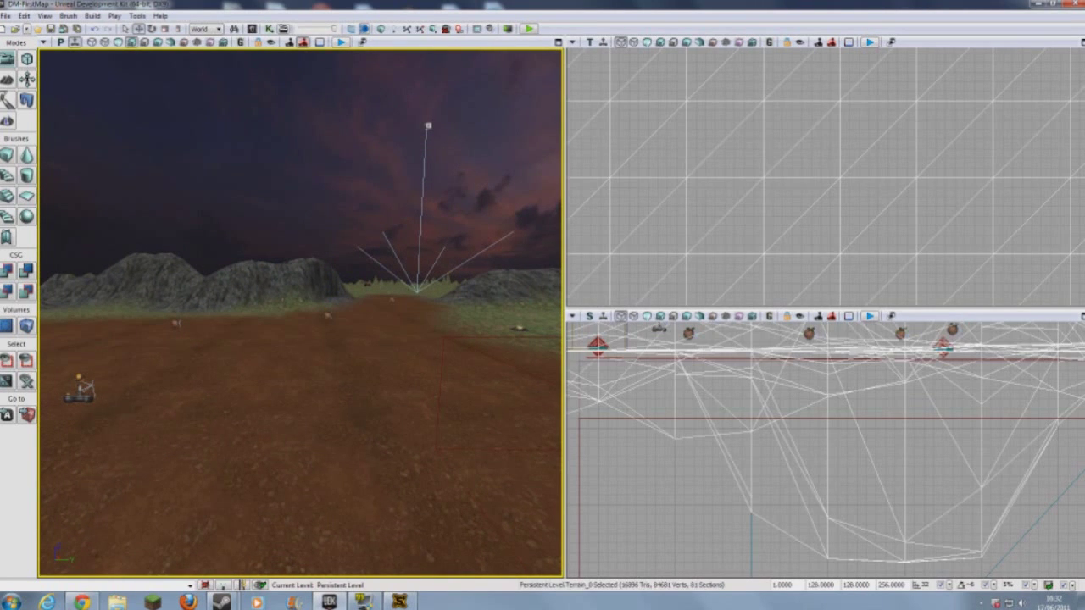
pyautogui.rightClick(297, 412)
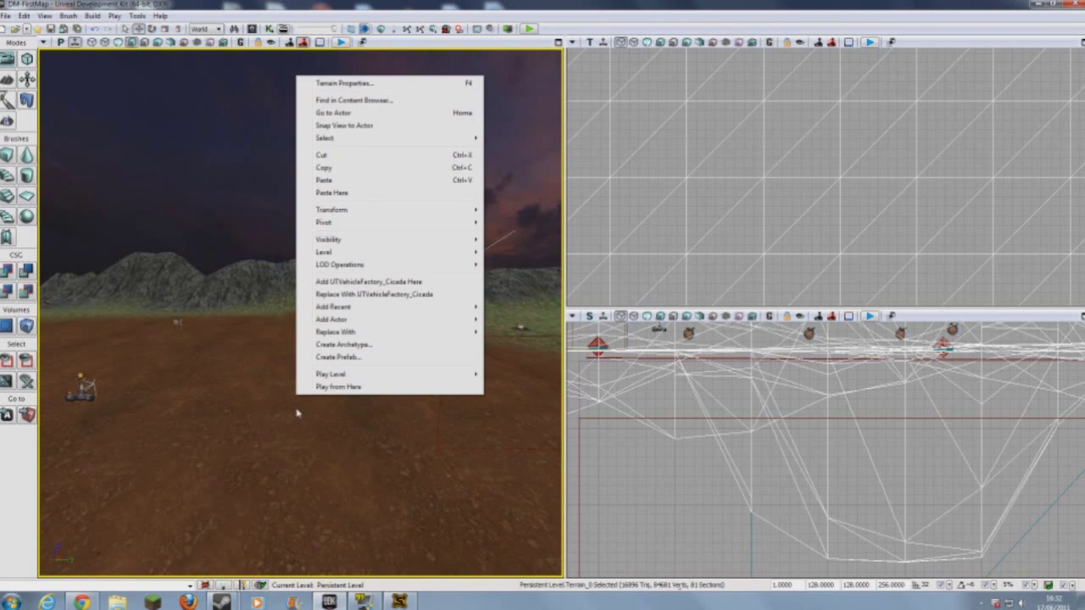
pyautogui.click(371, 446)
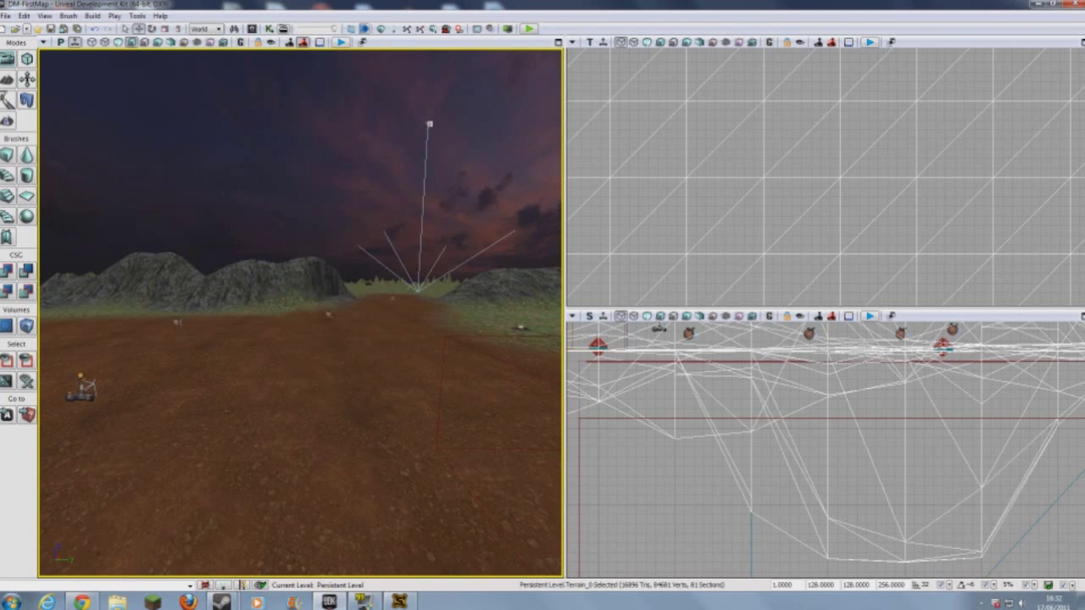
# - Start a play test in the perspective viewport and walk across the dirt area and up to the parked aircraft
pyautogui.moveTo(371, 447); pyautogui.dragTo(373, 414, button='right')
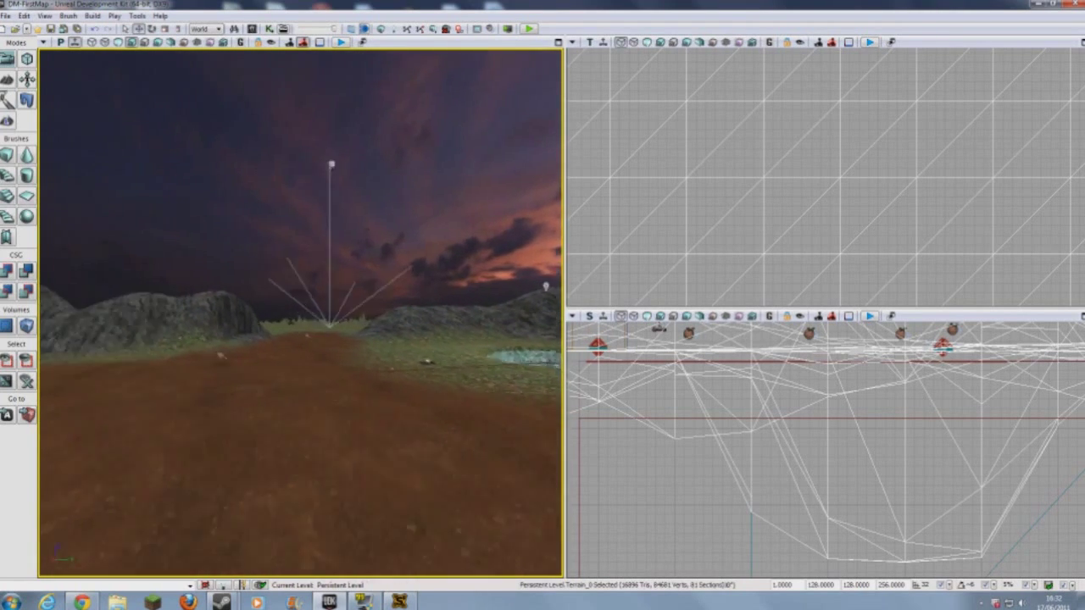
pyautogui.moveTo(301, 314); pyautogui.dragTo(77, 246, button='right')
pyautogui.moveTo(199, 310); pyautogui.dragTo(287, 317, button='right')
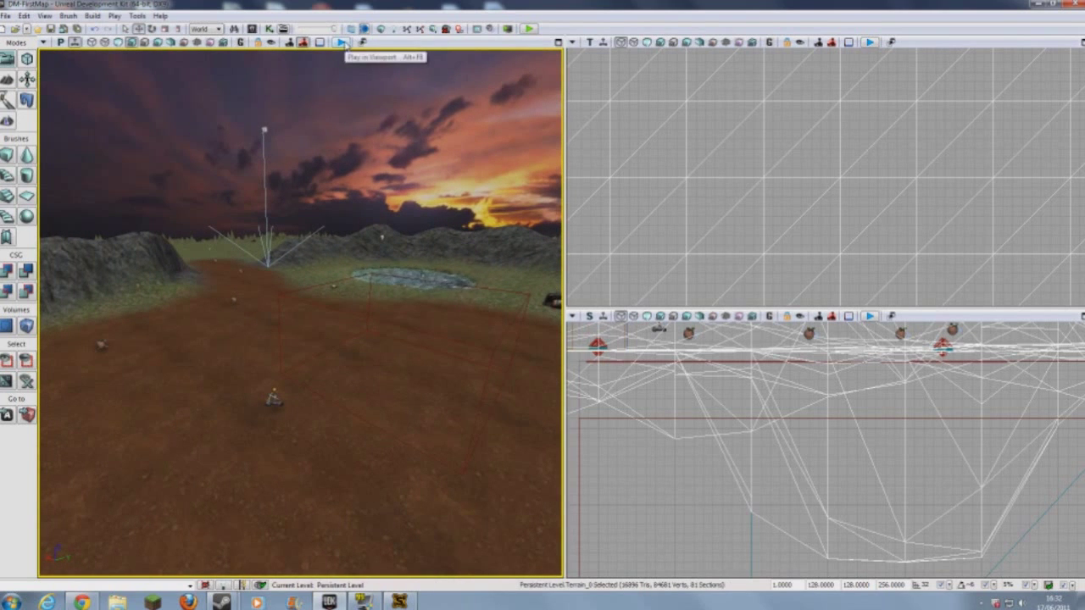
pyautogui.click(342, 42)
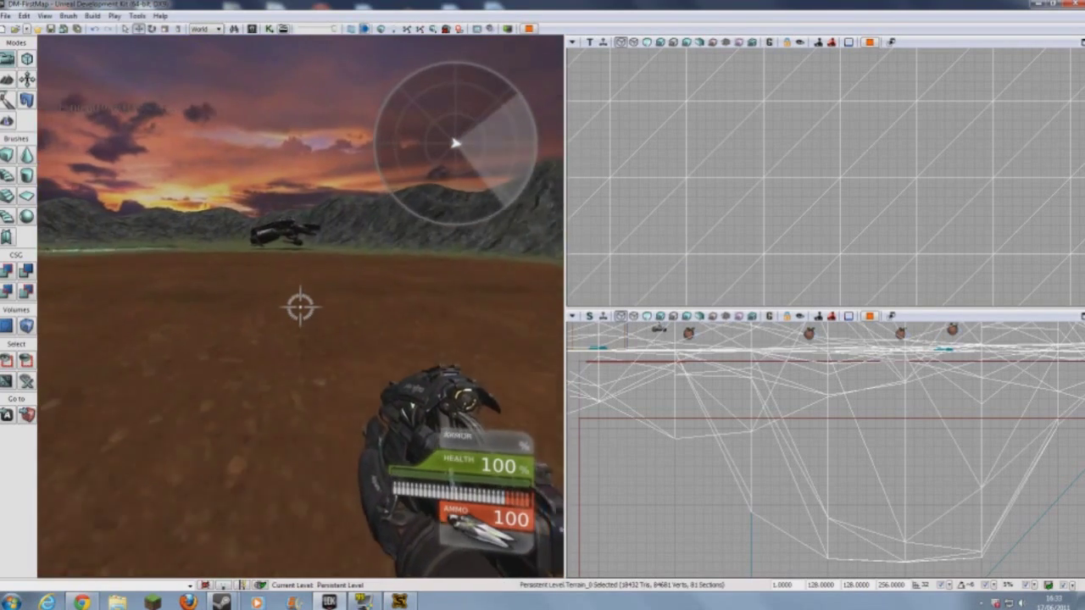
pyautogui.press('w')
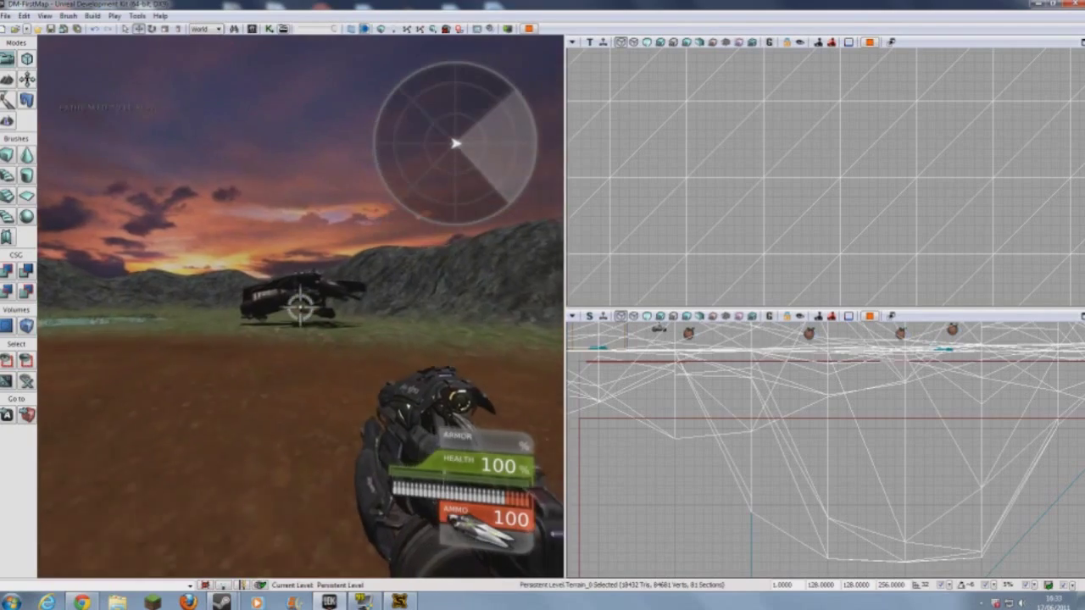
pyautogui.press('w')
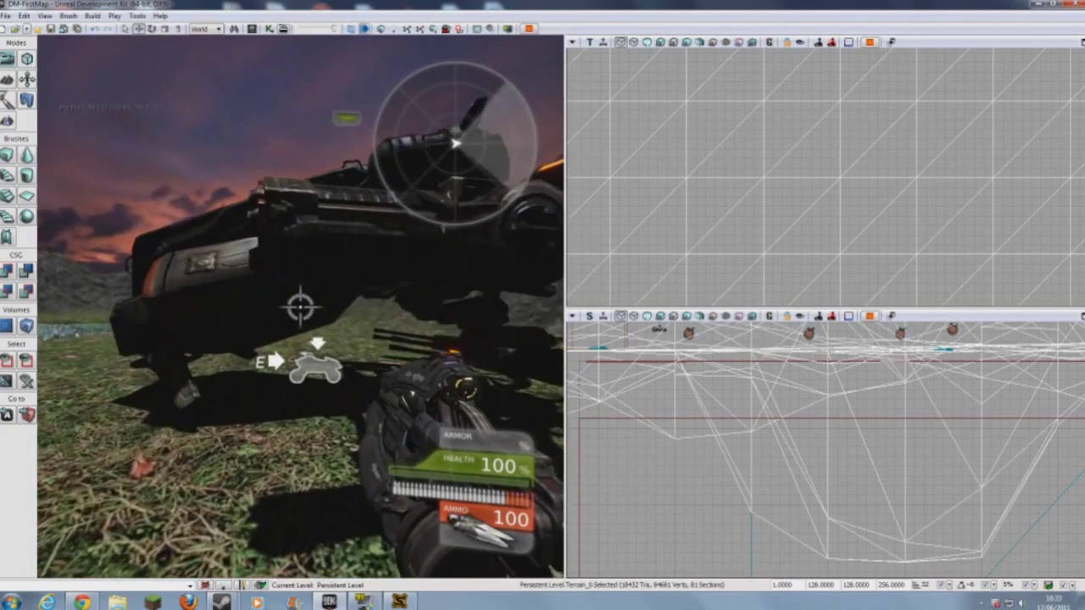
pyautogui.press('w')
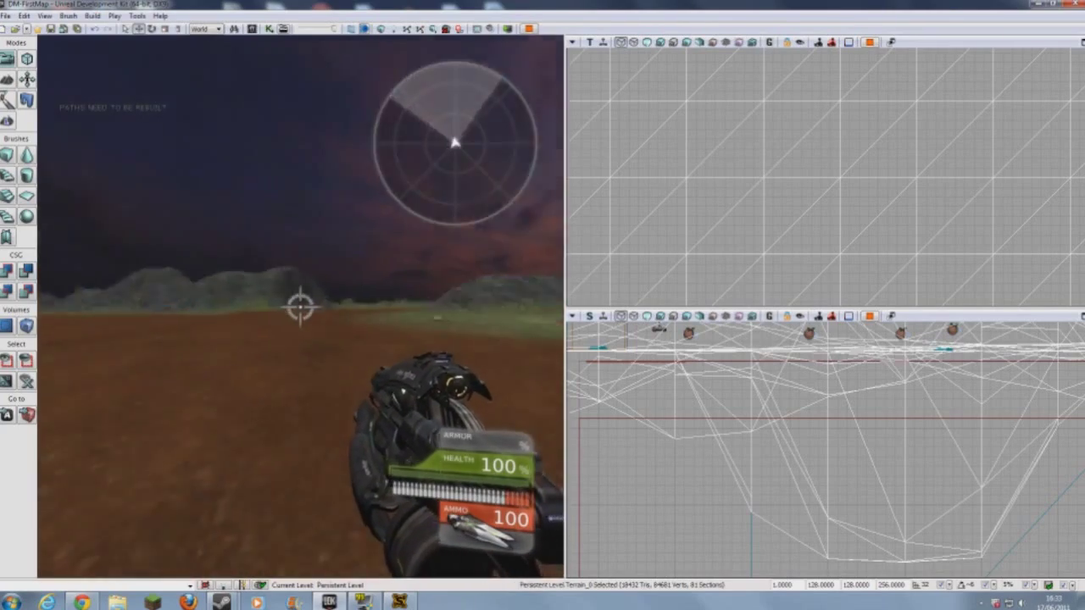
pyautogui.press('w')
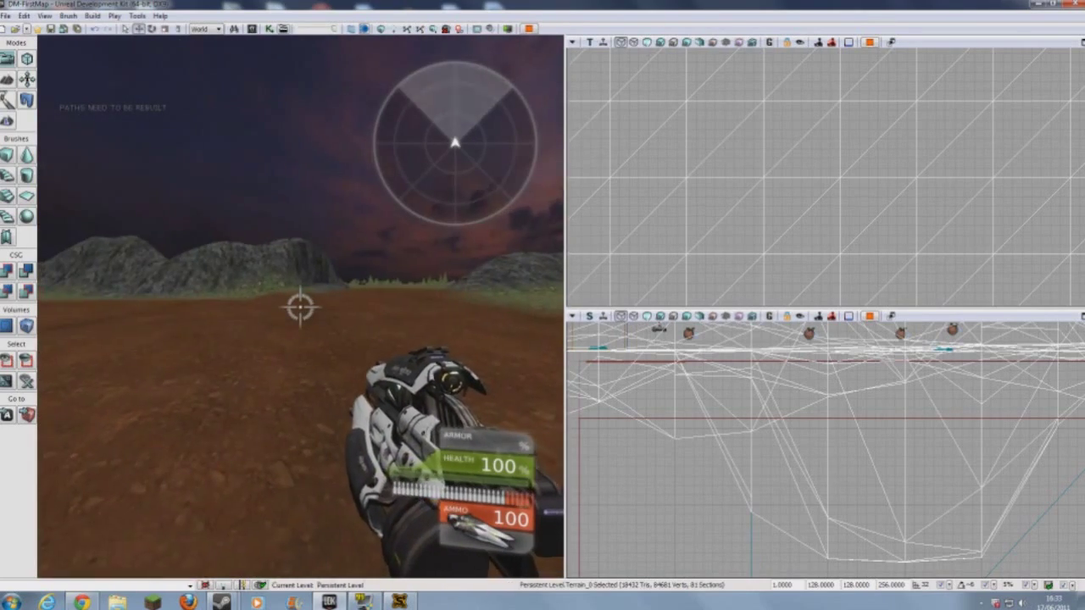
# - Add 3 bots to the running match with the console command addbots
pyautogui.write('admin')
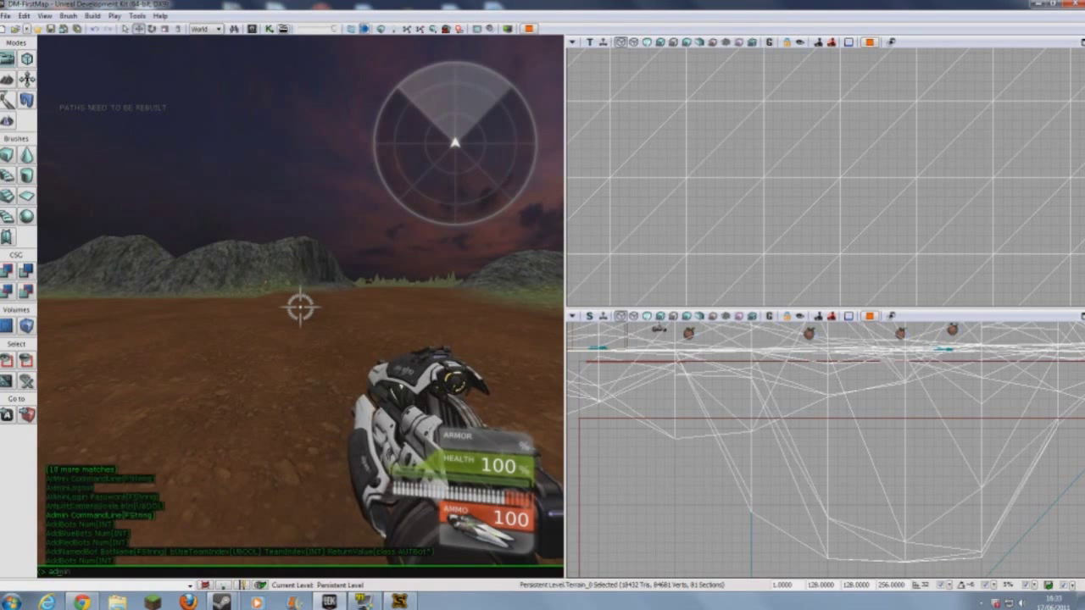
pyautogui.write('bots')
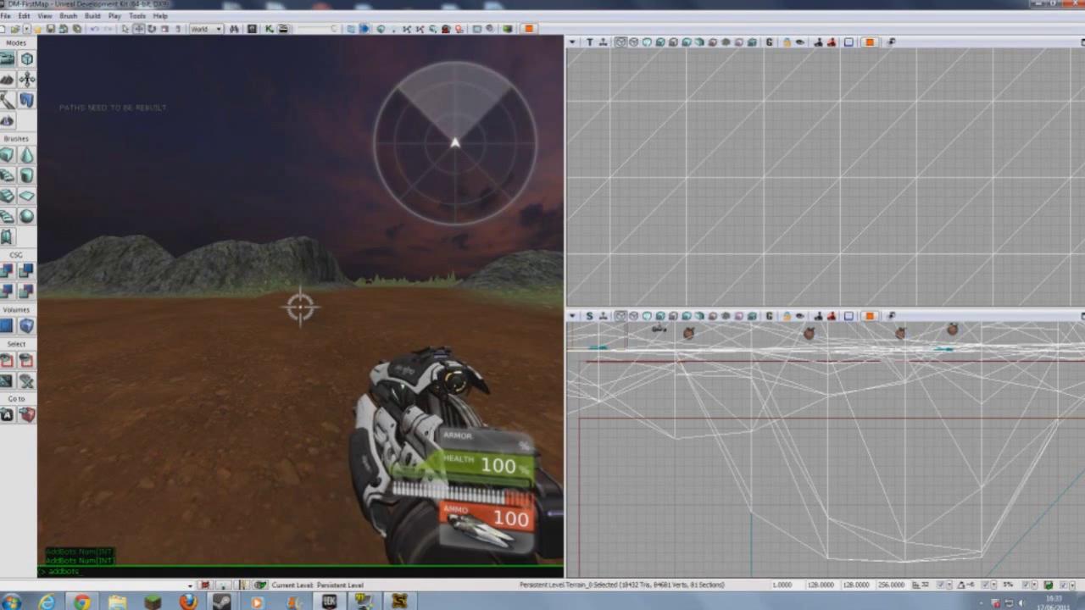
pyautogui.write('3')
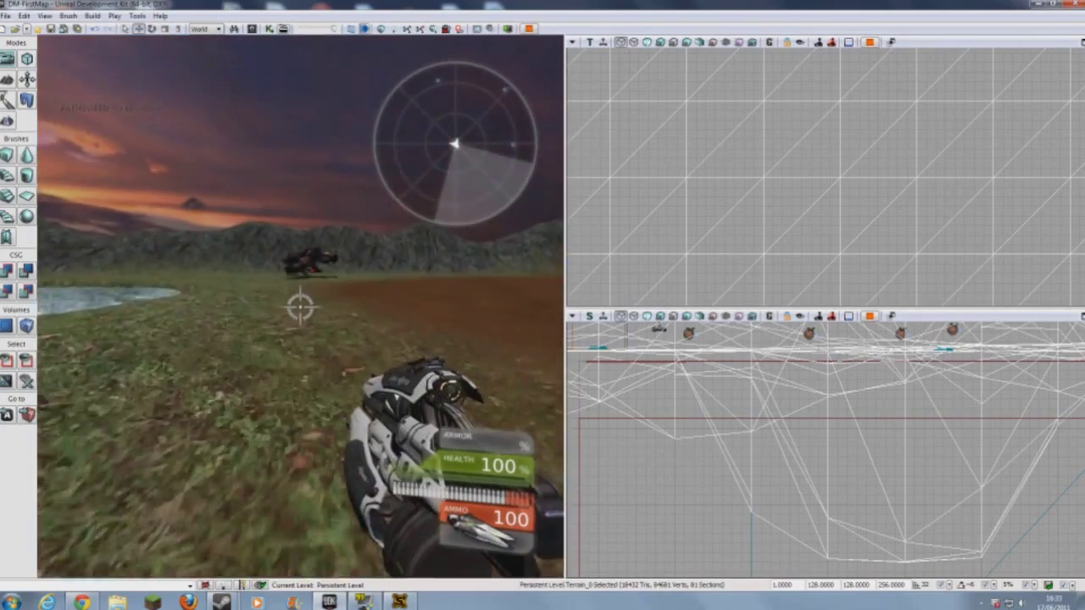
# - Walk to the parked aircraft on the grass near the water and board it
pyautogui.press('w')
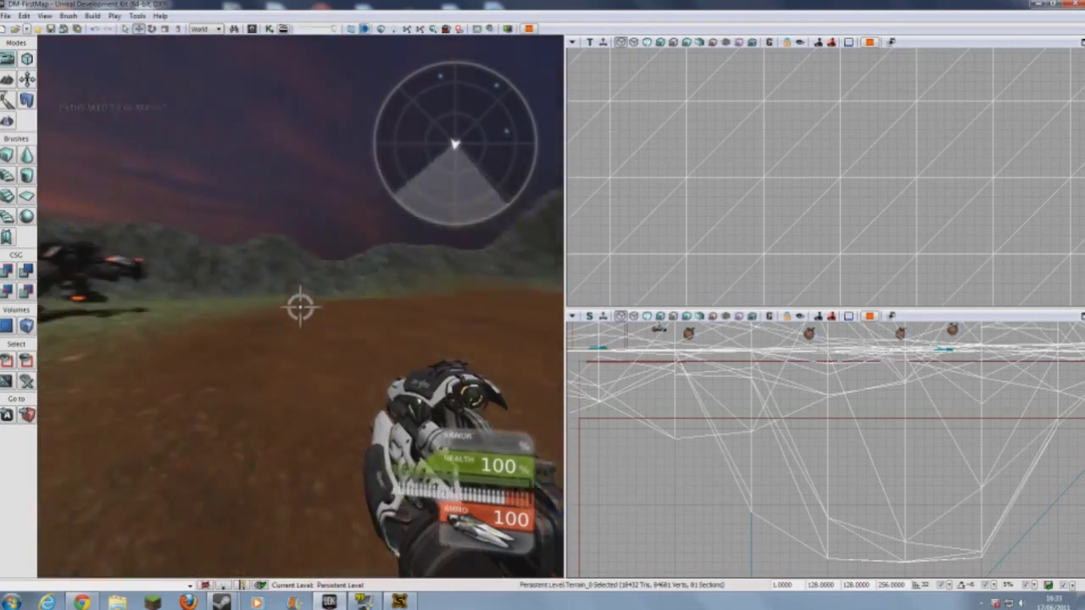
pyautogui.press('w')
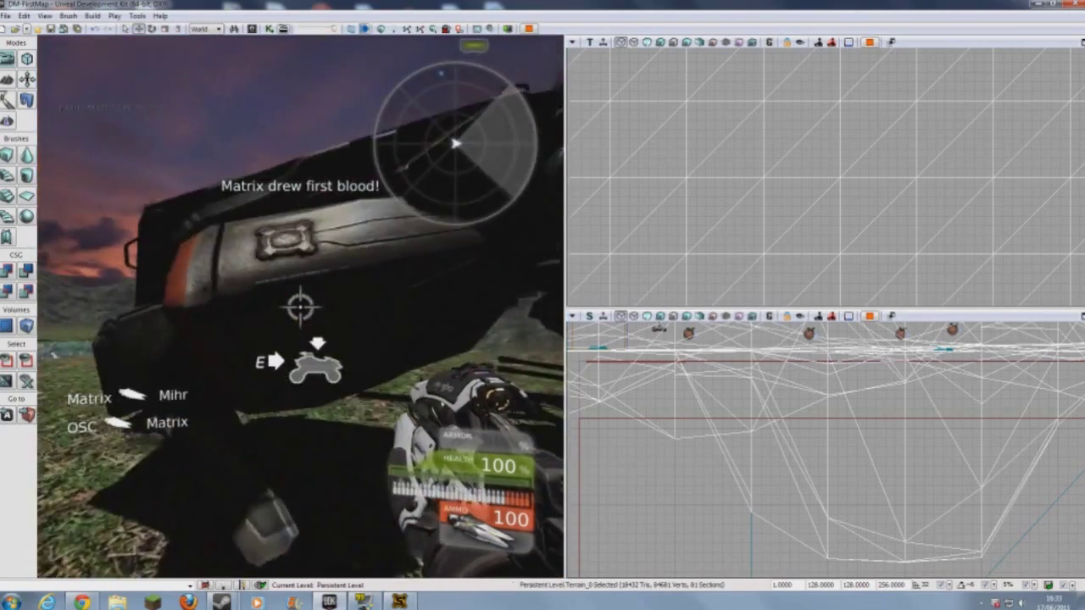
pyautogui.press('e')
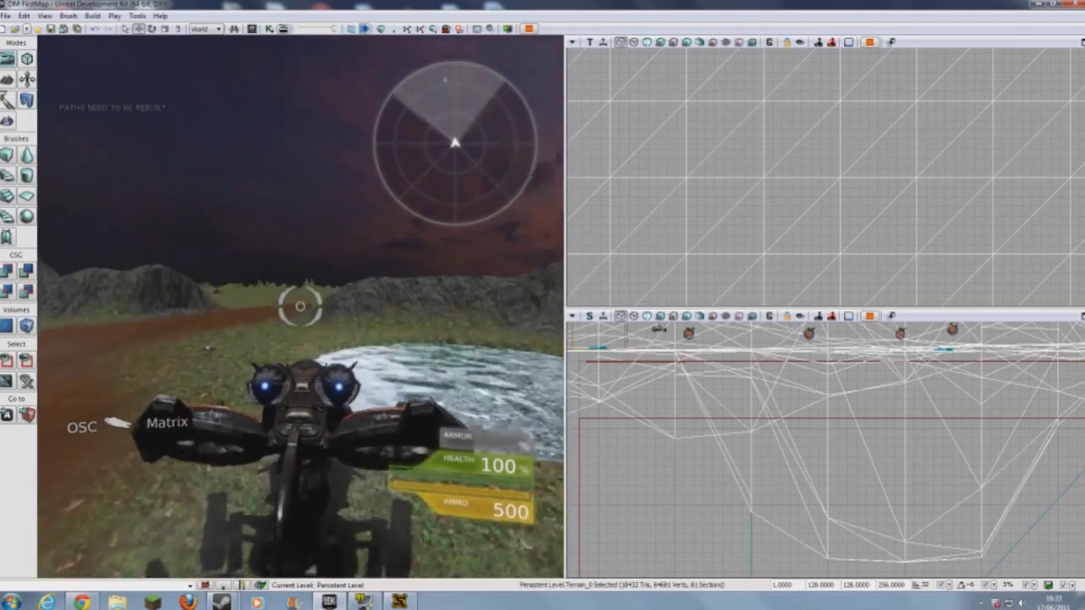
# - Fly the aircraft over the grassland to test it and fire at the bots below
pyautogui.press('w')
pyautogui.press('w')
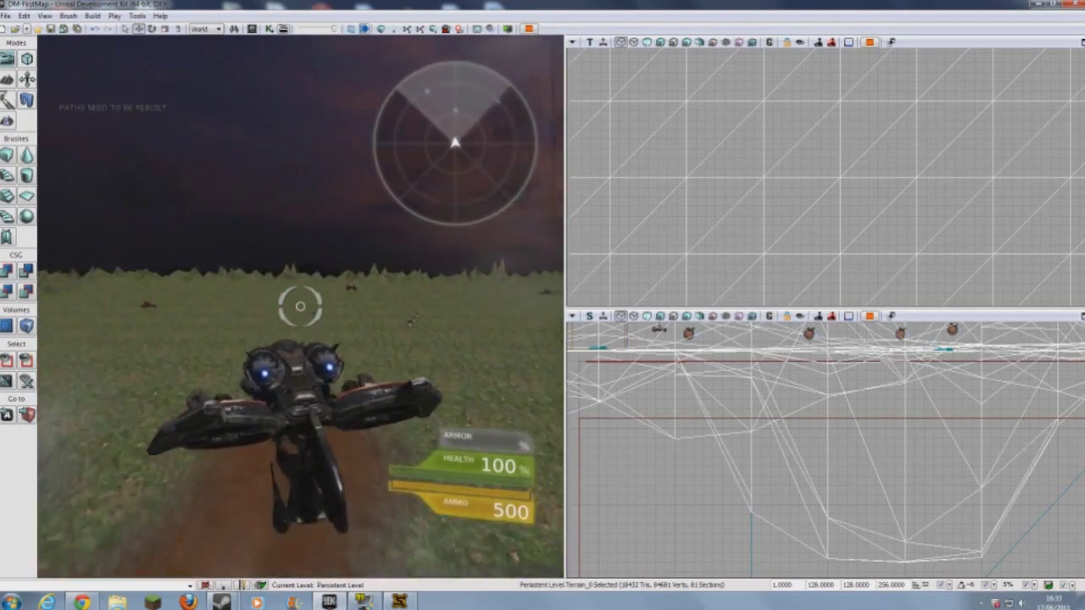
pyautogui.press('w')
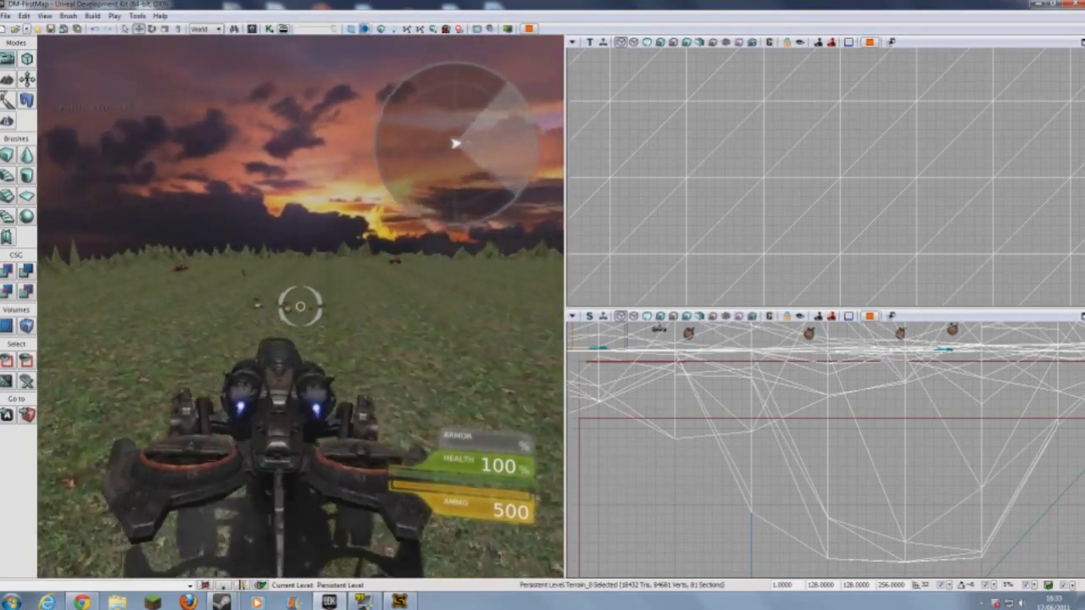
pyautogui.press('w')
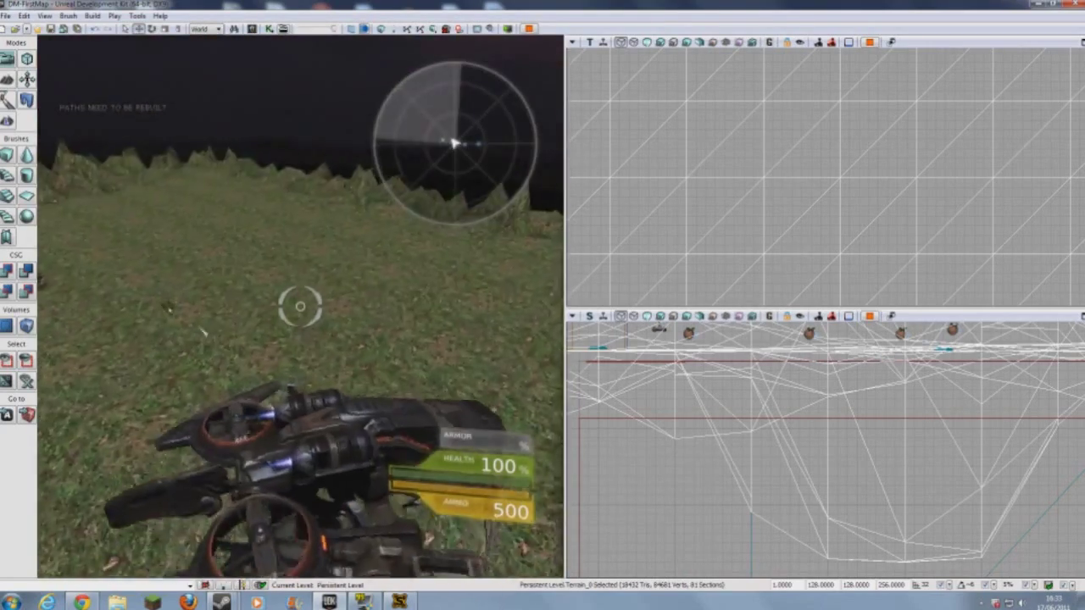
pyautogui.press('w')
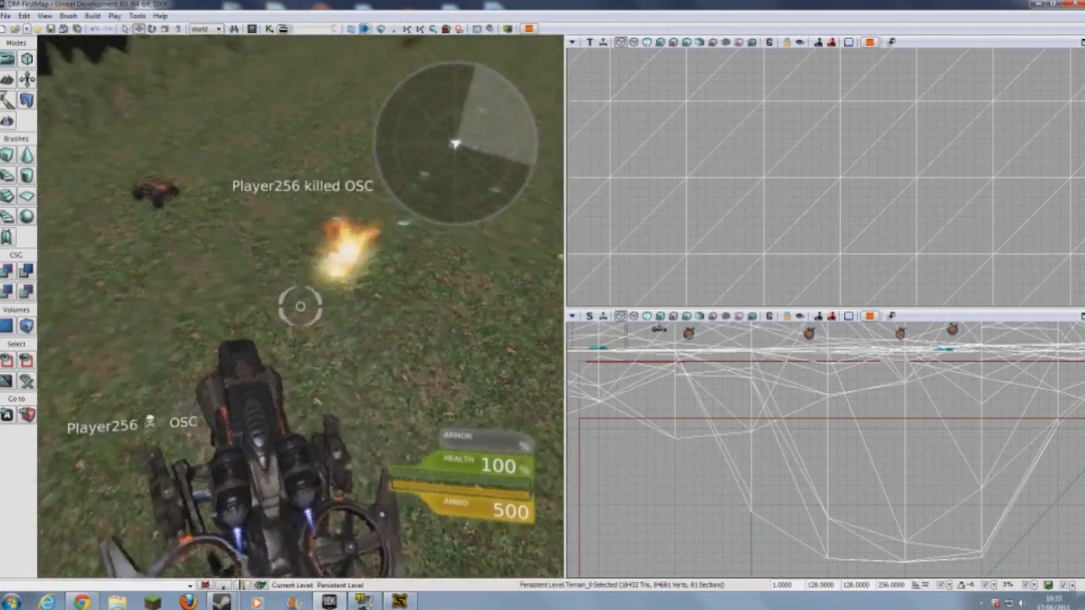
pyautogui.press('w')
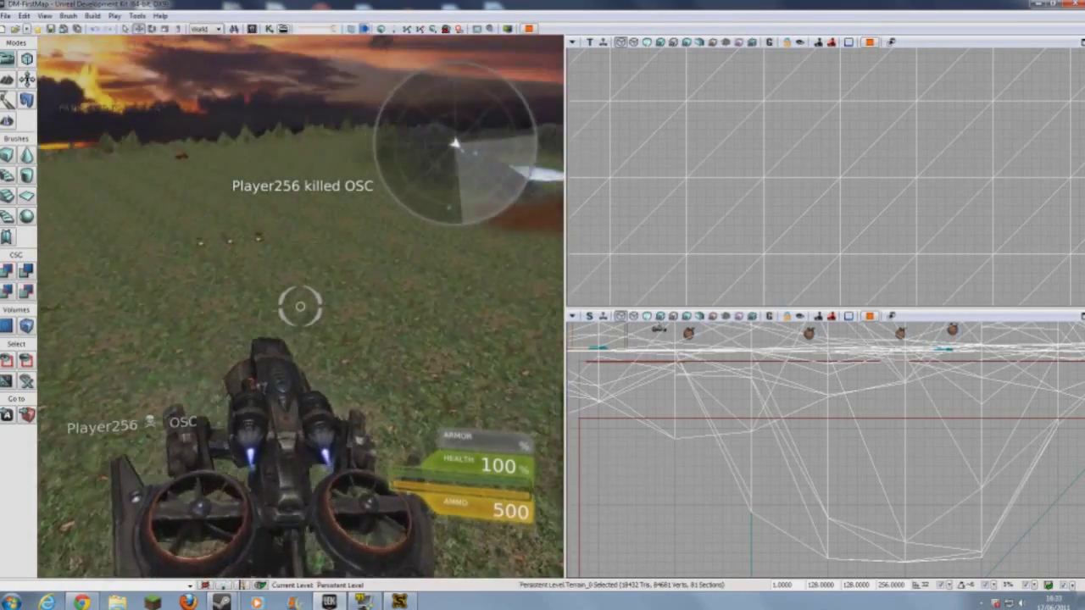
pyautogui.press('w')
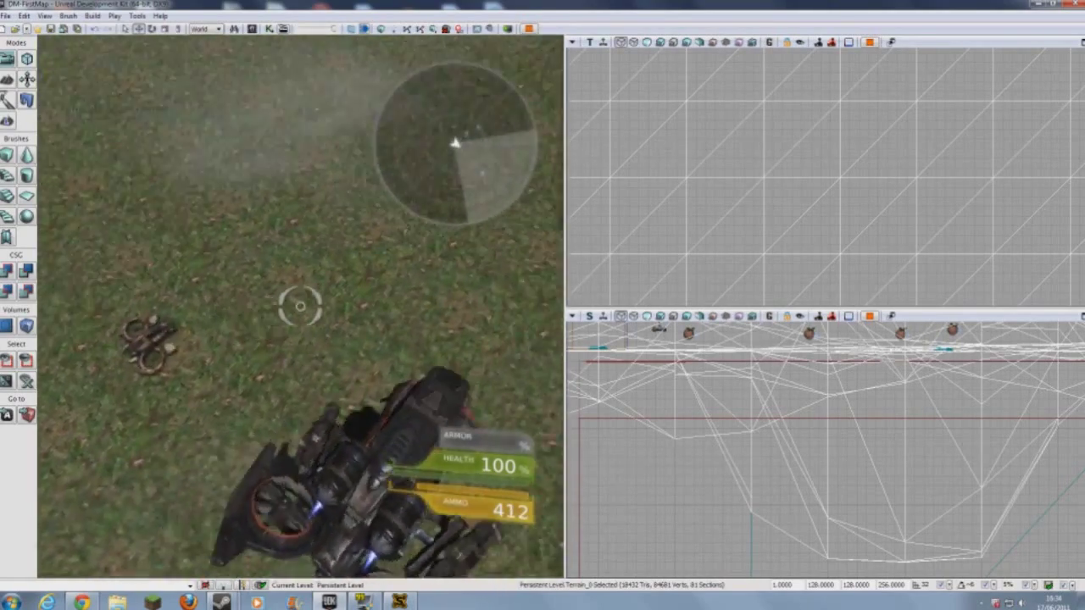
pyautogui.click(300, 306)
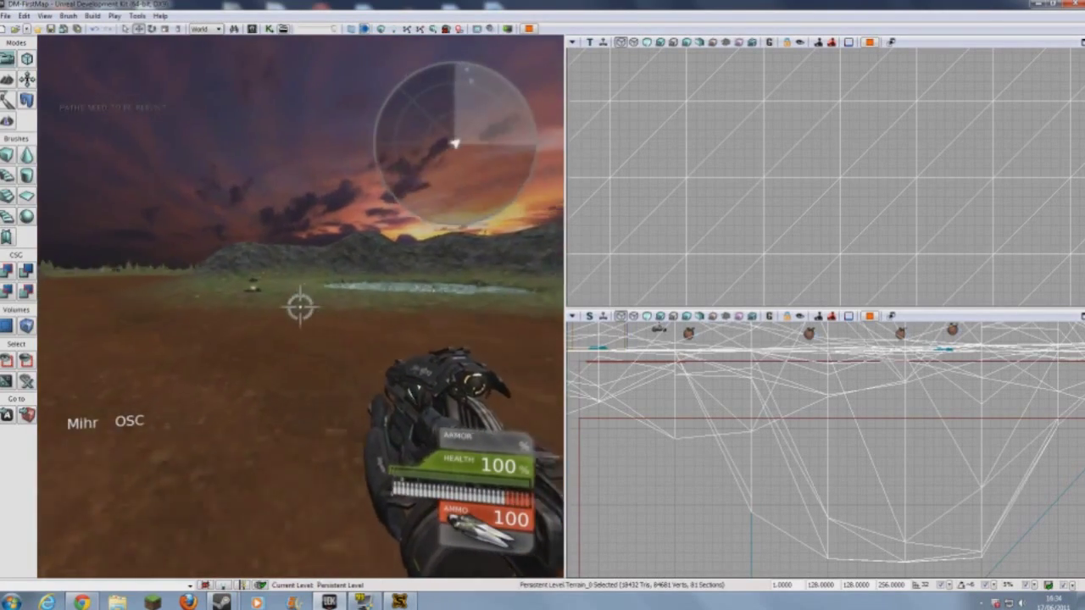
# - Cross the grassland on foot, fight the bots with the starting weapon and respawn into the match
pyautogui.press('w')
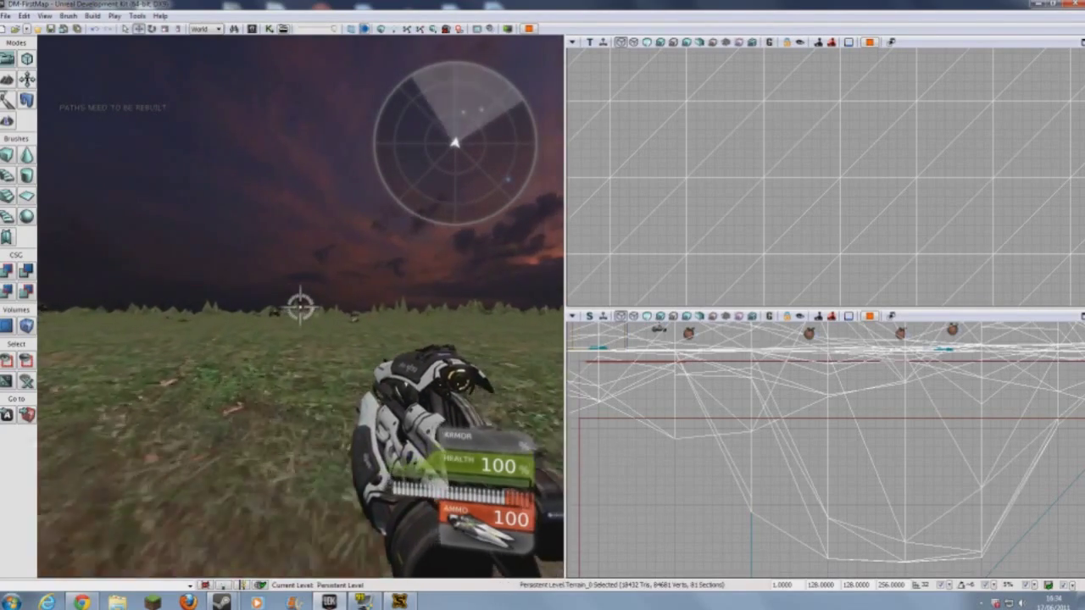
pyautogui.press('w')
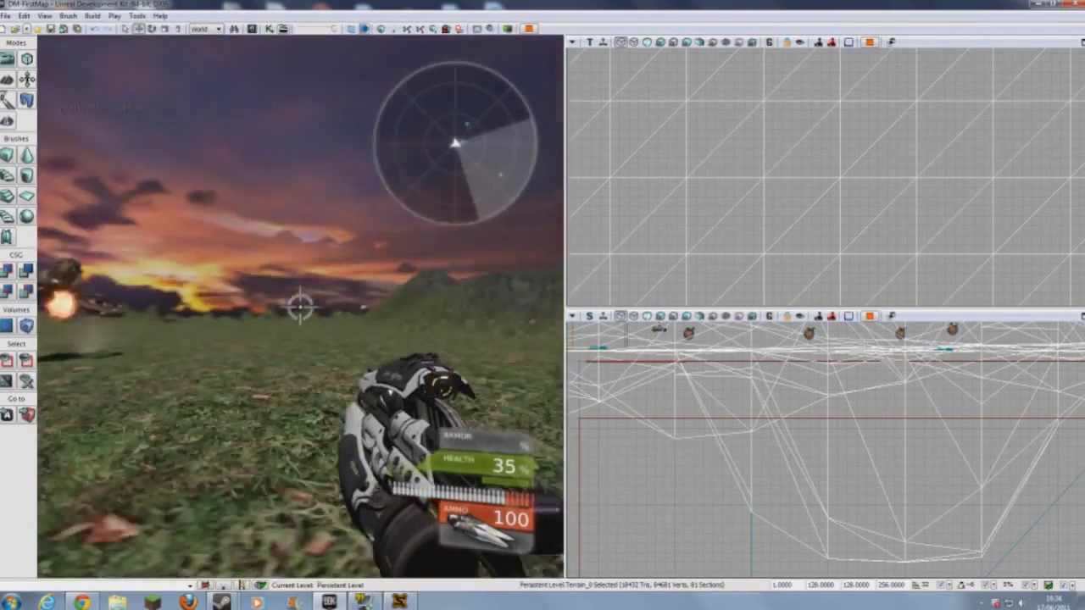
pyautogui.click(300, 307)
pyautogui.click(300, 307)
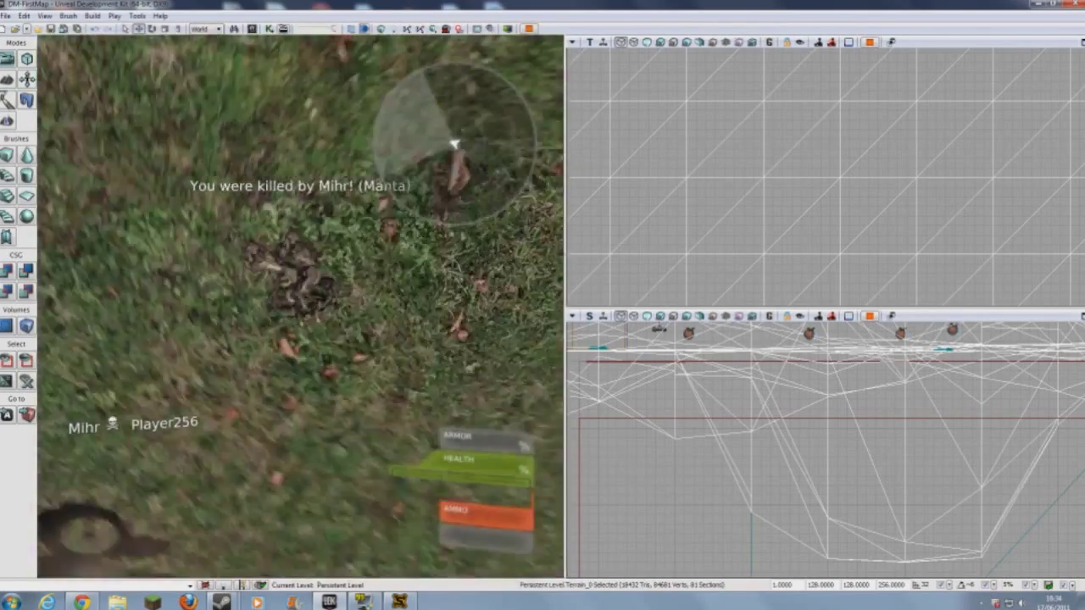
pyautogui.click(300, 307)
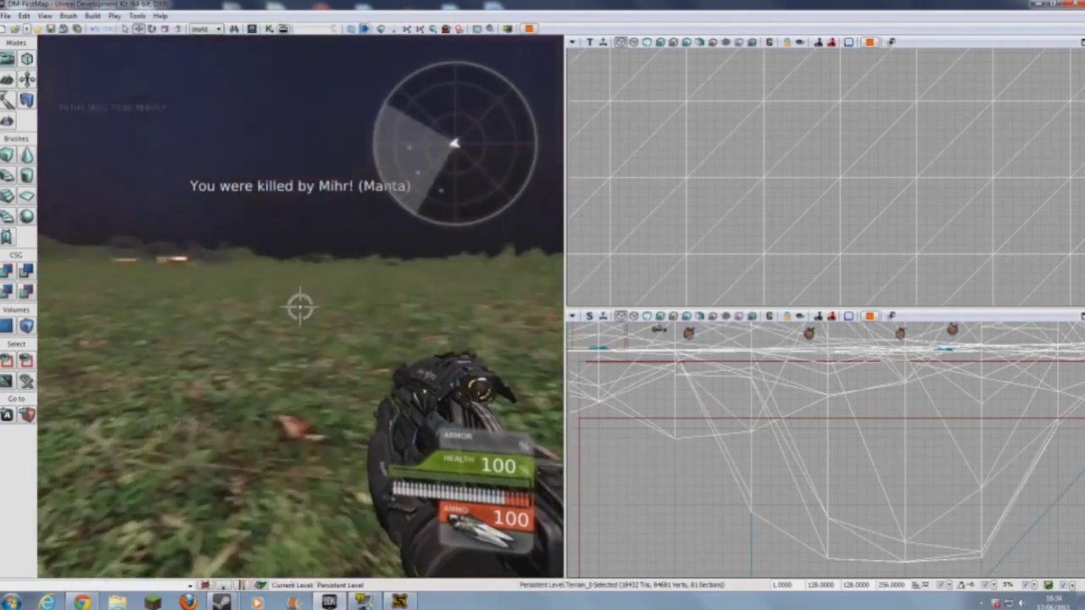
# - Walk to the parked buggy, test-drive it across the grass, and end the play session
pyautogui.press('w')
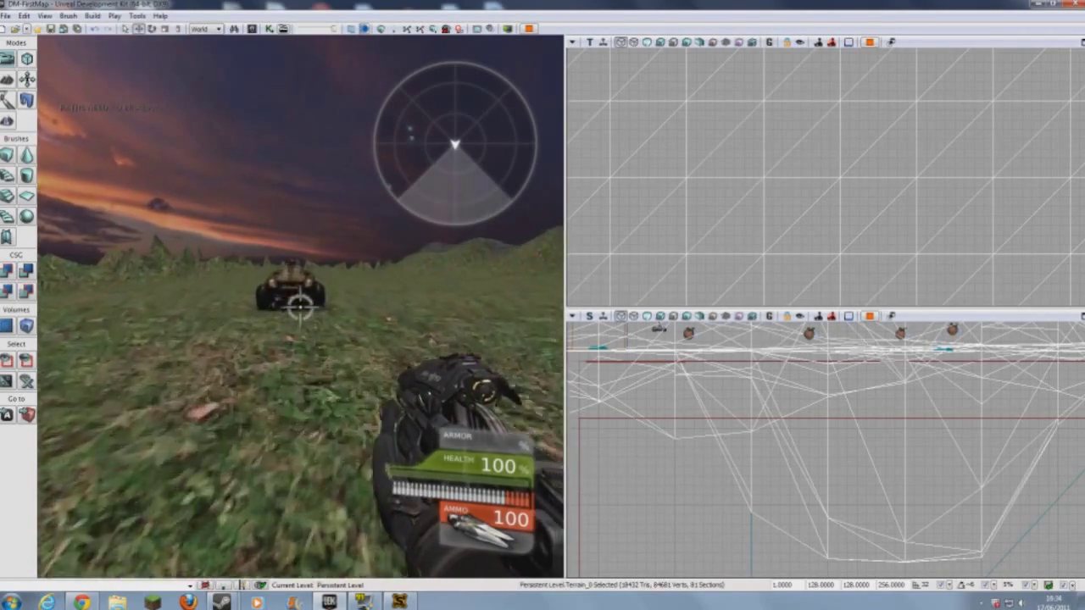
pyautogui.press('e')
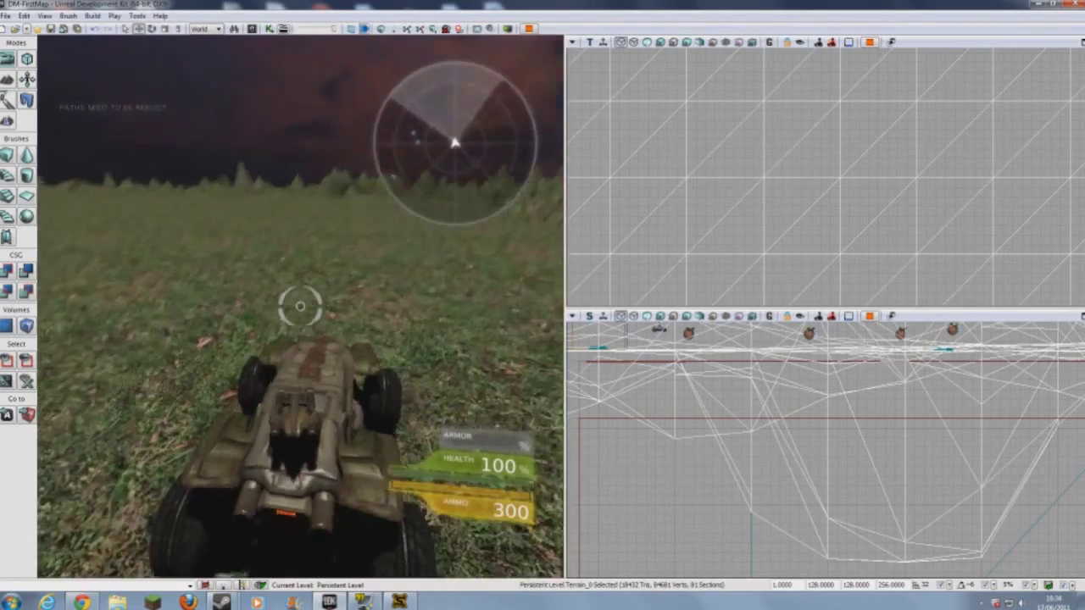
pyautogui.press('w')
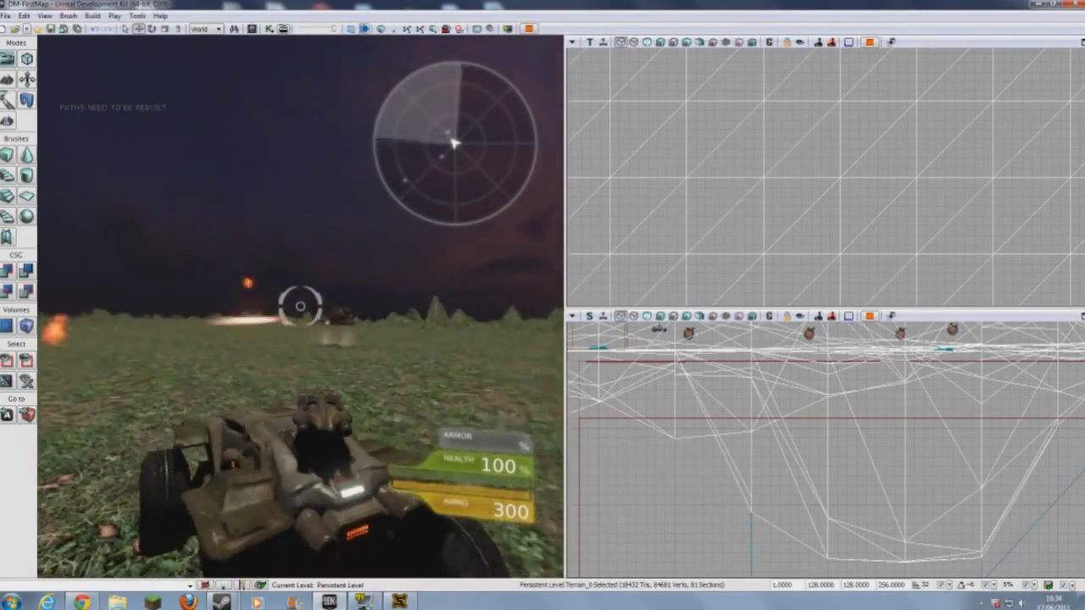
pyautogui.press('Escape')
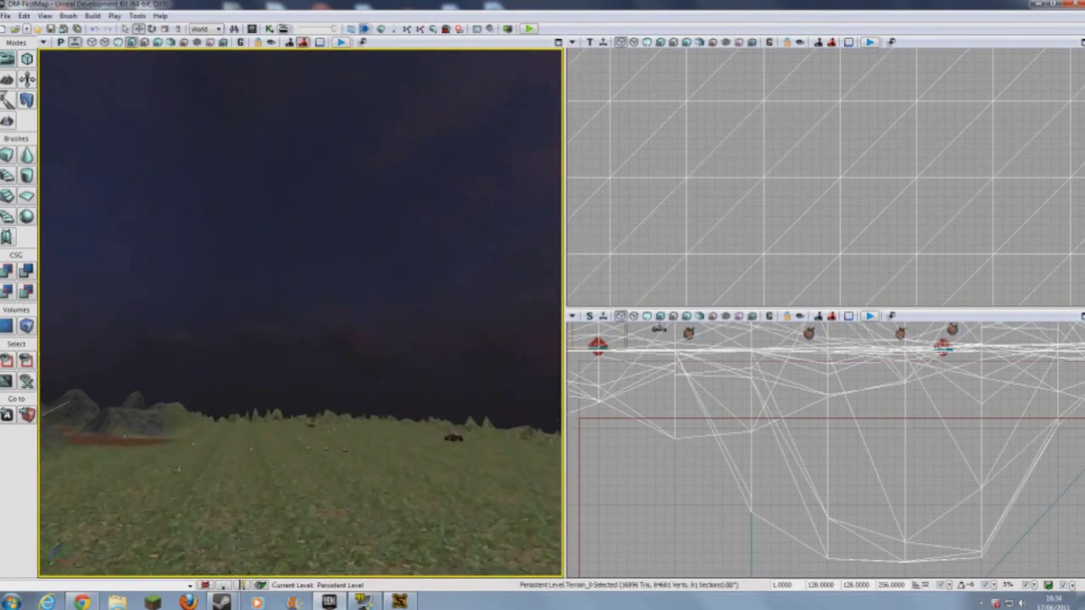
# - Fly the editor camera around the map to survey the grassland, the dirt arena and the surrounding mountains
pyautogui.press('w')
pyautogui.moveTo(301, 312); pyautogui.dragTo(211, 318, button='right')
pyautogui.press('w')
pyautogui.press('w')
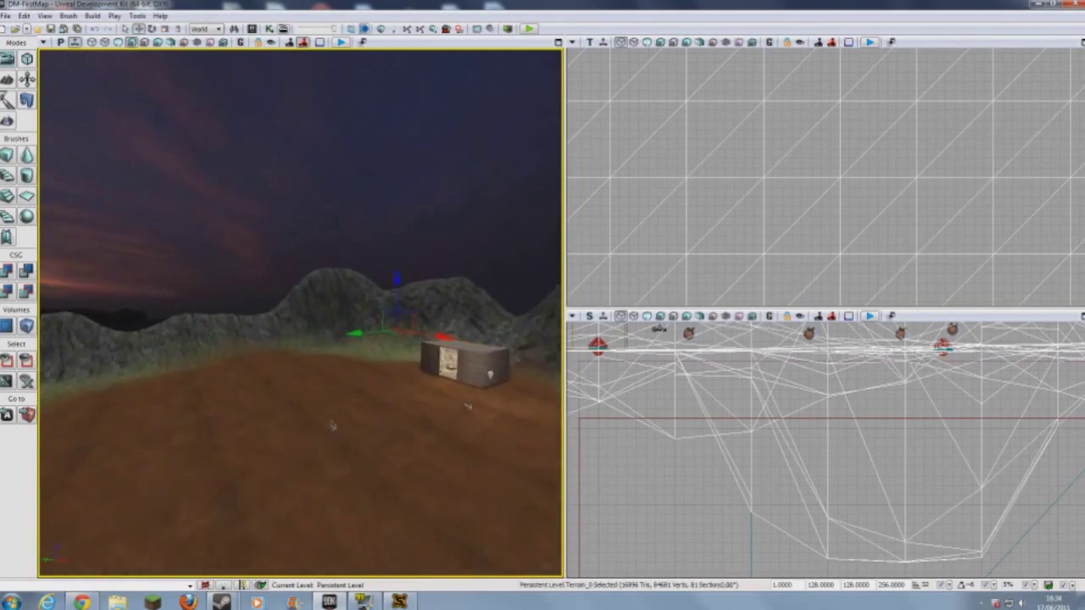
pyautogui.moveTo(301, 313); pyautogui.dragTo(68, 302, button='right')
pyautogui.press('w')
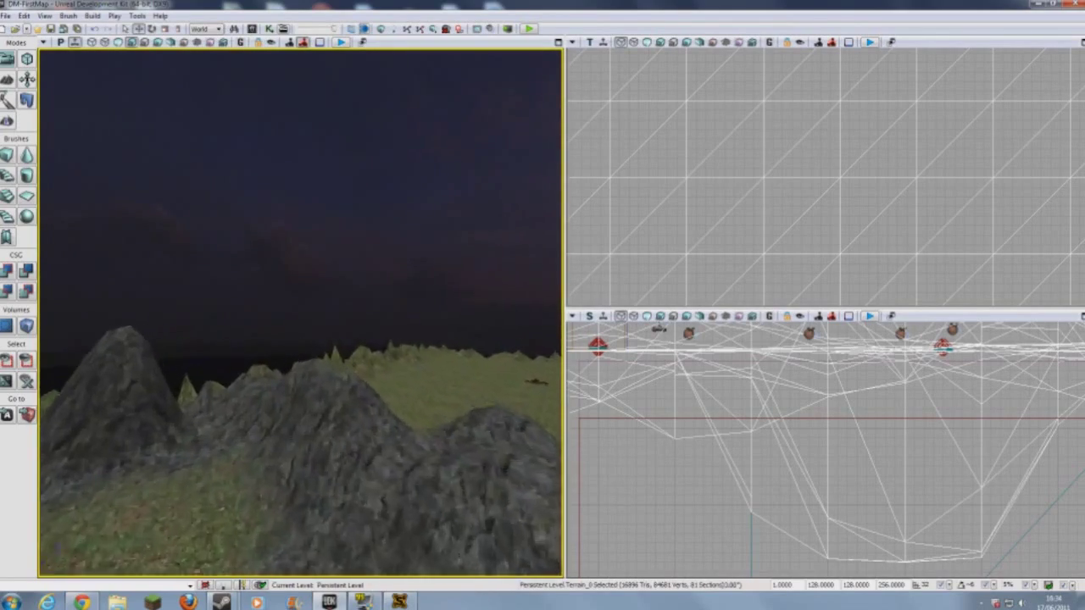
pyautogui.press('w')
pyautogui.moveTo(301, 312); pyautogui.dragTo(529, 271, button='right')
pyautogui.press('w')
pyautogui.press('w')
pyautogui.press('w')
pyautogui.moveTo(301, 313); pyautogui.dragTo(468, 311, button='right')
pyautogui.press('w')
pyautogui.moveTo(339, 310)
pyautogui.mouseDown(button='right')
pyautogui.moveTo(319, 315)
pyautogui.moveTo(314, 246)
pyautogui.moveTo(220, 264)
pyautogui.moveTo(373, 267)
pyautogui.moveTo(475, 297)
pyautogui.moveTo(324, 311)
pyautogui.mouseUp(button='right')
pyautogui.press('w')
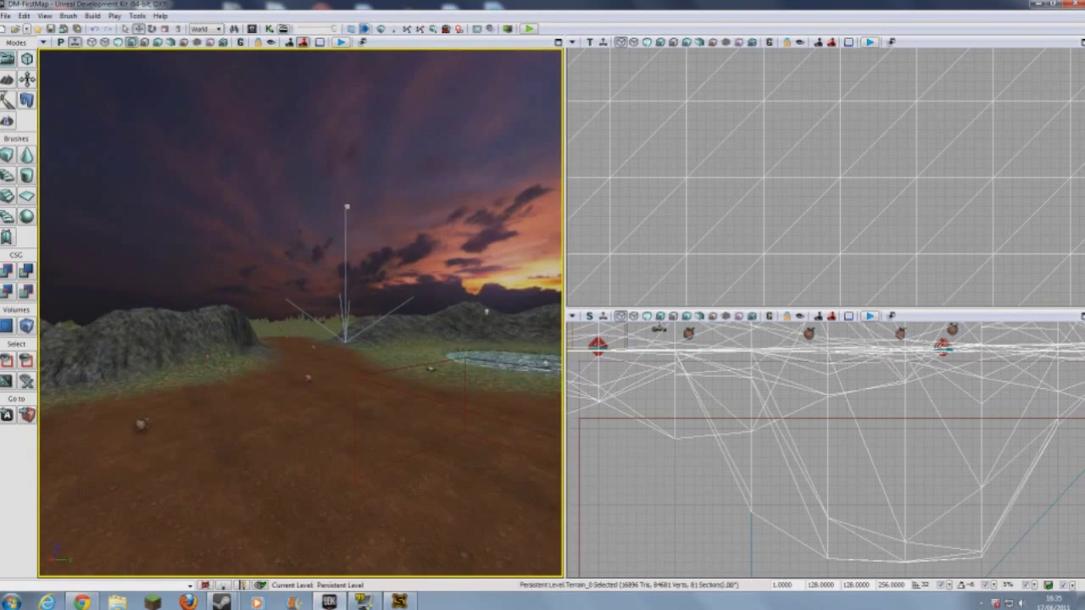